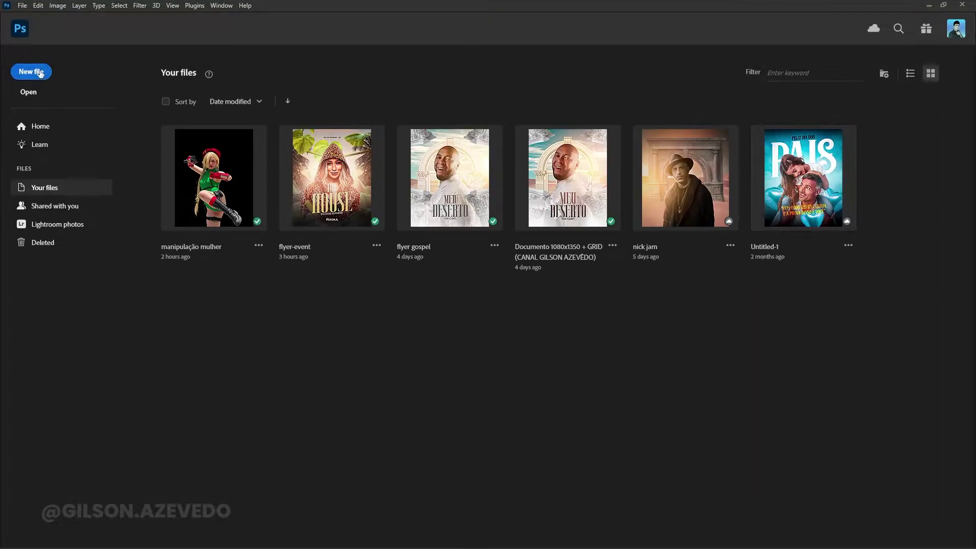
Create a new document with width 1080, height 1350 and 150 ppi resolution.
{"action": "left_click", "coordinate": [40, 73]}
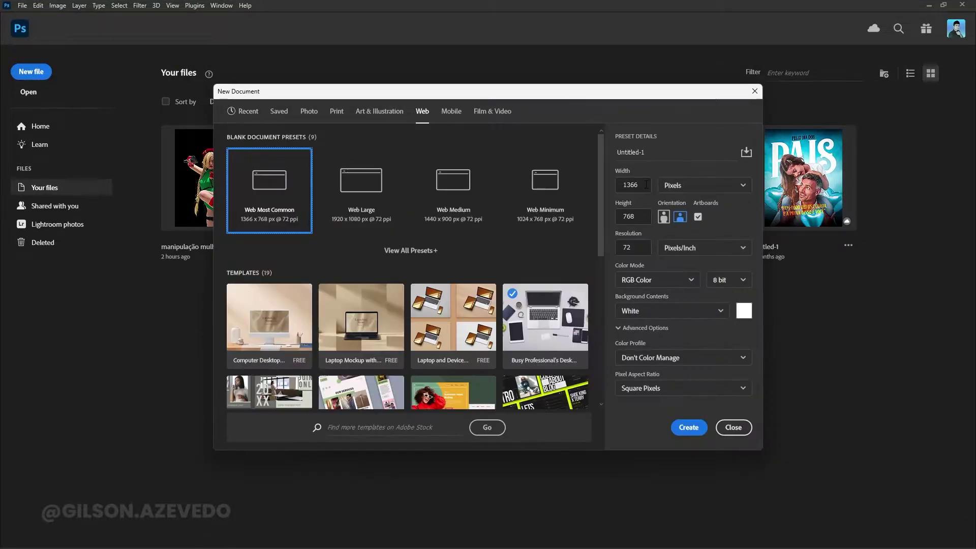
{"action": "left_click", "coordinate": [633, 216]}
{"action": "type", "text": "1350"}
{"action": "left_click", "coordinate": [633, 248]}
{"action": "type", "text": "150"}
{"action": "left_click", "coordinate": [633, 185]}
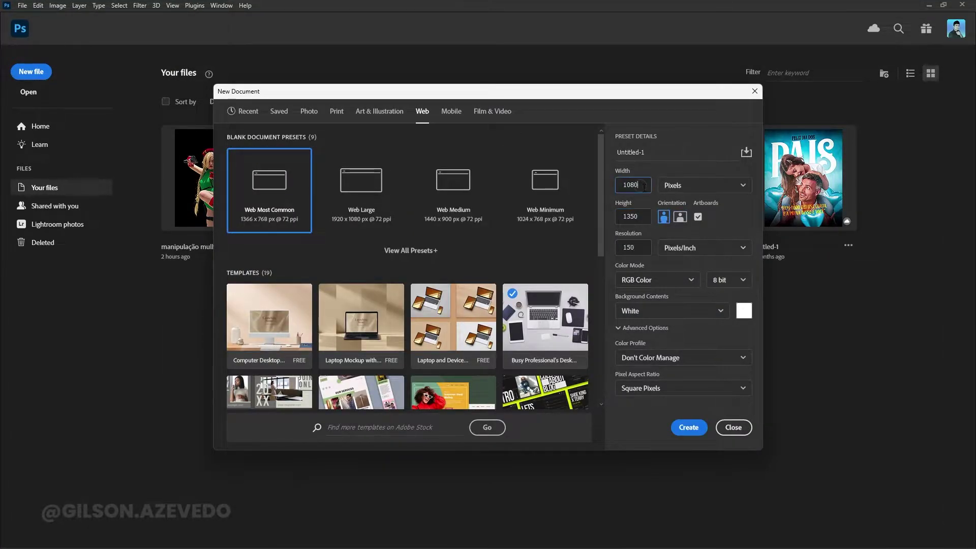
{"action": "type", "text": "1080"}
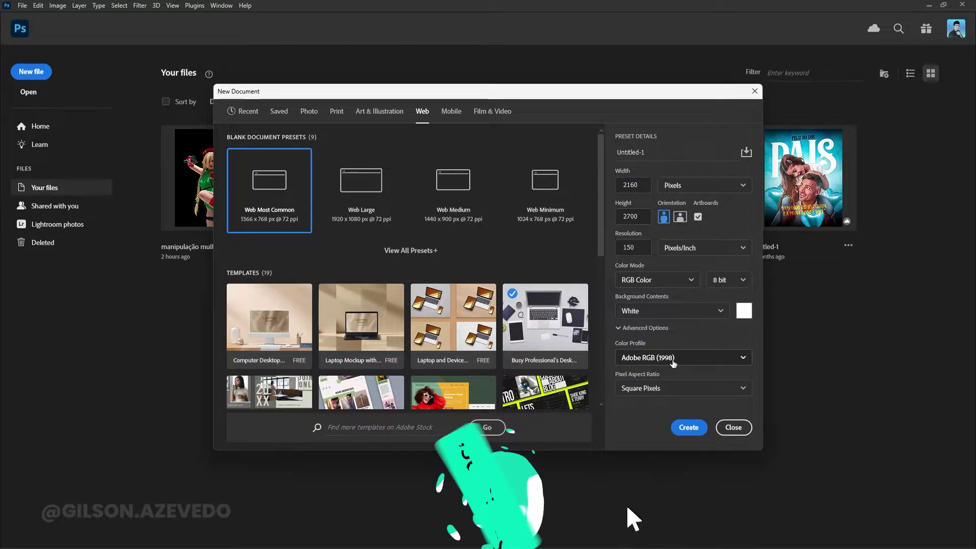
{"action": "left_click", "coordinate": [689, 427]}
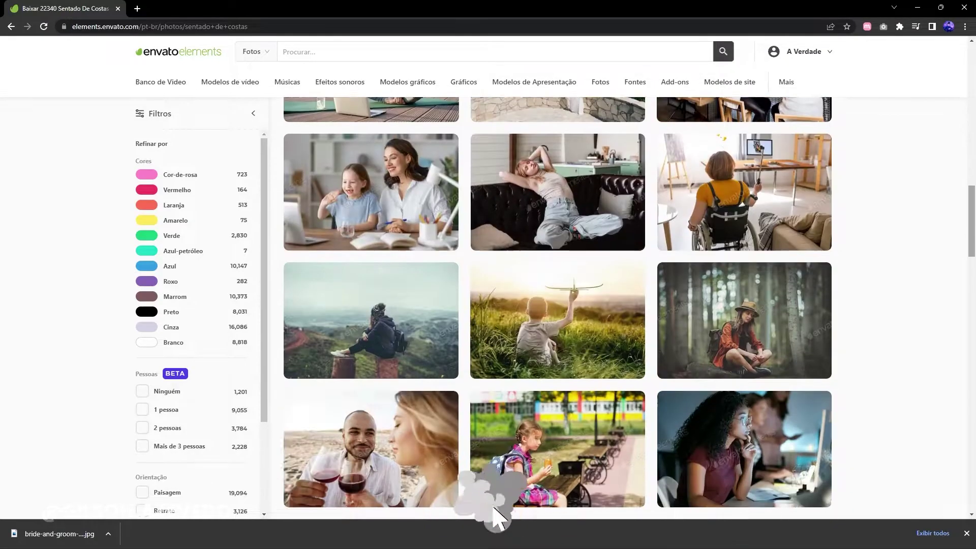
Open the rear-view photo of three women with raised arms in a new tab.
{"action": "scroll", "coordinate": [509, 529], "scroll_direction": "down", "scroll_amount": 5}
{"action": "scroll", "coordinate": [514, 529], "scroll_direction": "down", "scroll_amount": 3}
{"action": "scroll", "coordinate": [585, 228], "scroll_direction": "up", "scroll_amount": 3}
{"action": "right_click", "coordinate": [587, 227]}
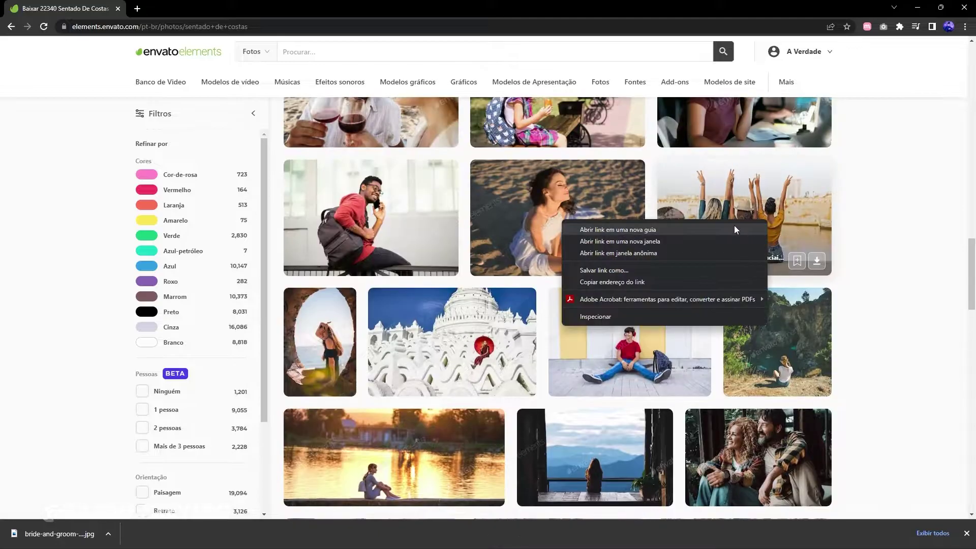
{"action": "left_click", "coordinate": [734, 231]}
Move to the second page of results and scroll down to the photo.
{"action": "scroll", "coordinate": [734, 232], "scroll_direction": "down", "scroll_amount": 5}
{"action": "scroll", "coordinate": [547, 405], "scroll_direction": "down", "scroll_amount": 2}
{"action": "scroll", "coordinate": [548, 405], "scroll_direction": "down", "scroll_amount": 5}
{"action": "scroll", "coordinate": [547, 405], "scroll_direction": "down", "scroll_amount": 5}
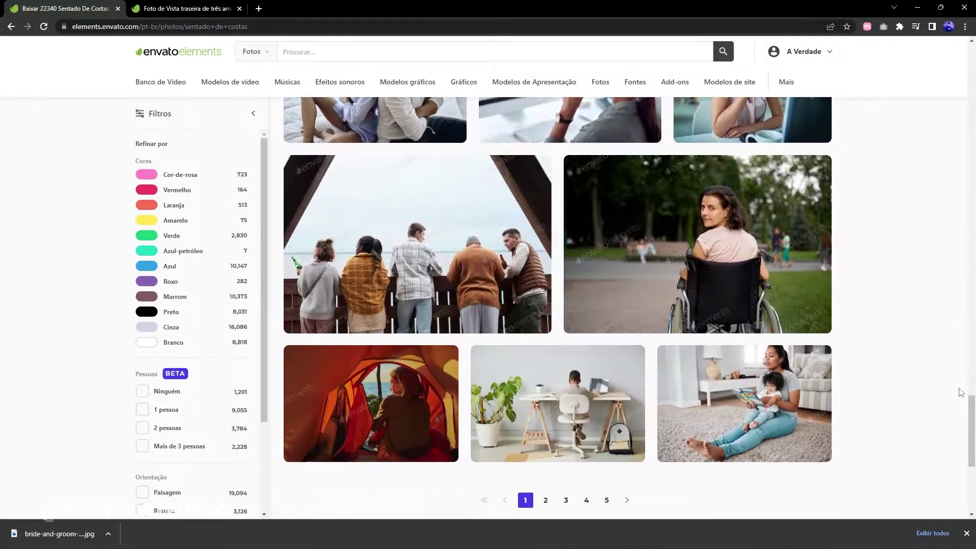
{"action": "left_click", "coordinate": [547, 406]}
{"action": "scroll", "coordinate": [547, 405], "scroll_direction": "down", "scroll_amount": 5}
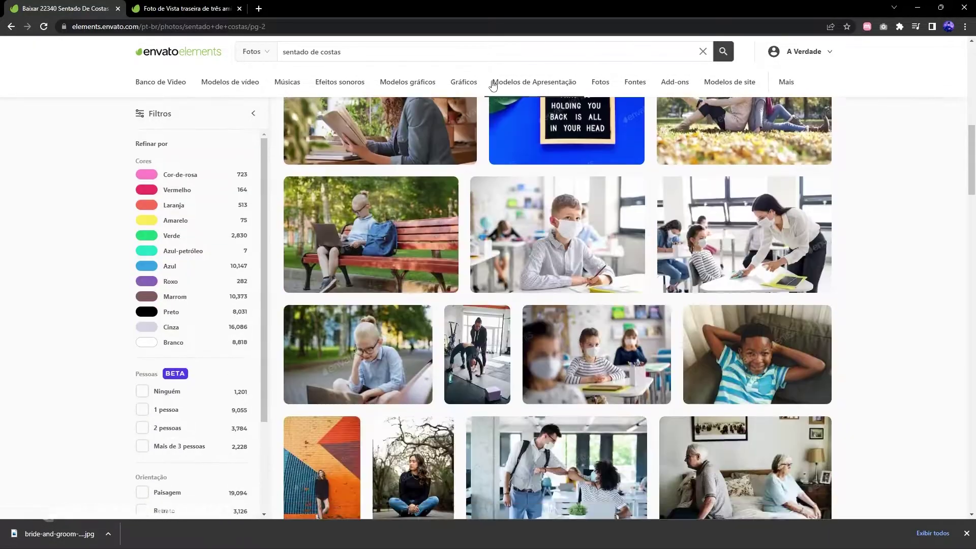
{"action": "scroll", "coordinate": [546, 406], "scroll_direction": "down", "scroll_amount": 5}
{"action": "scroll", "coordinate": [546, 405], "scroll_direction": "down", "scroll_amount": 1}
Download the three-women photo, confirm the save, and close its tab.
{"action": "left_click", "coordinate": [688, 256]}
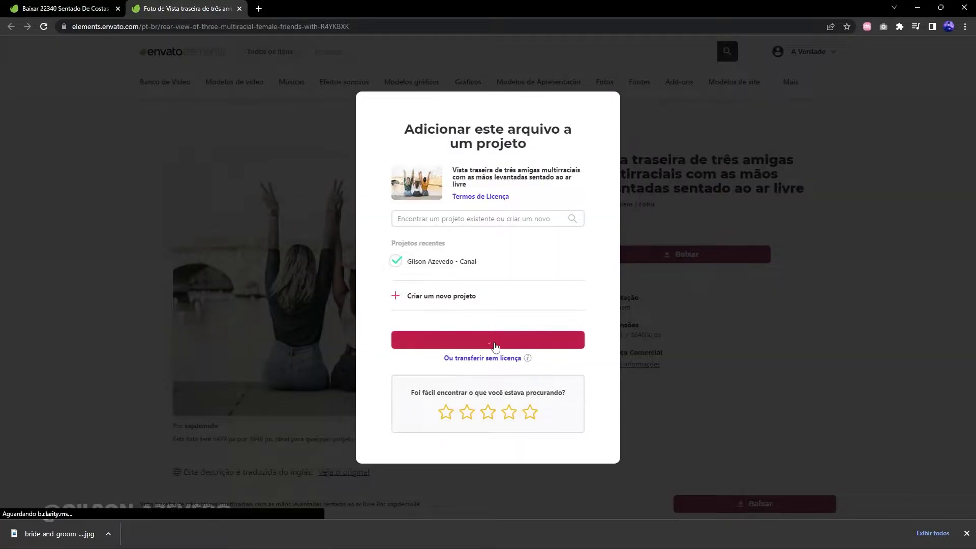
{"action": "left_click", "coordinate": [490, 341]}
{"action": "key", "text": "Return"}
{"action": "scroll", "coordinate": [410, 258], "scroll_direction": "down", "scroll_amount": 10}
{"action": "key", "text": "ctrl+w"}
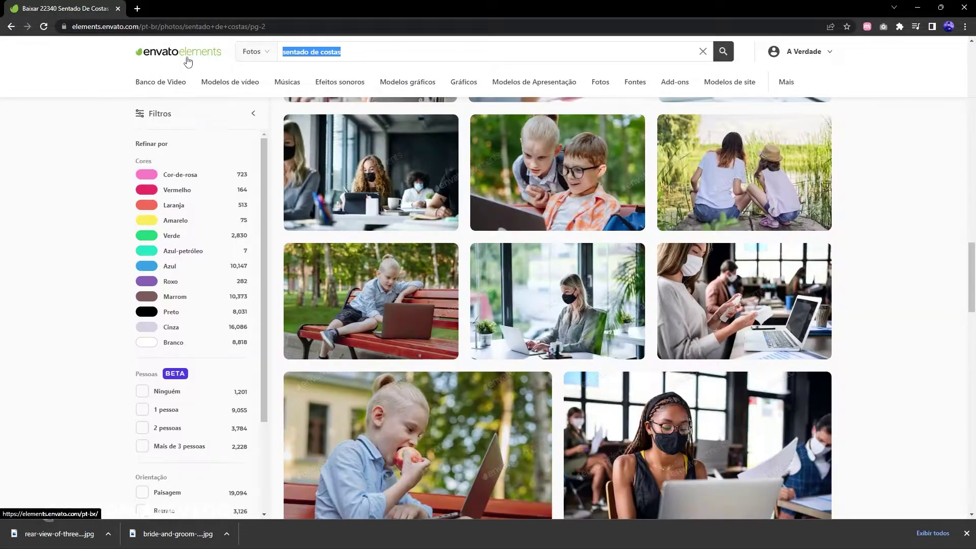
Search Envato Elements for 'parede suja' dirty wall photos.
{"action": "type", "text": "parede"}
{"action": "key", "text": "Return"}
{"action": "type", "text": "suja"}
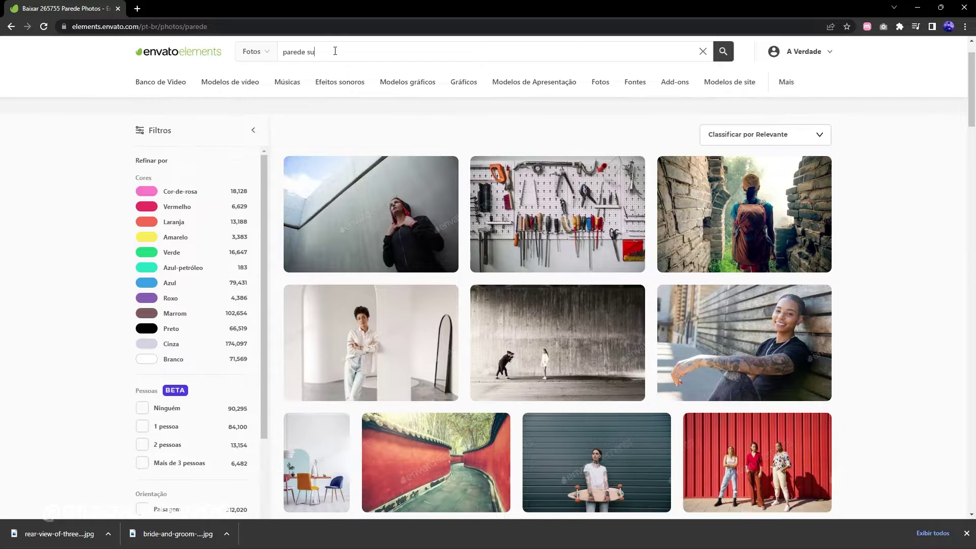
{"action": "key", "text": "Return"}
{"action": "scroll", "coordinate": [461, 287], "scroll_direction": "down", "scroll_amount": 3}
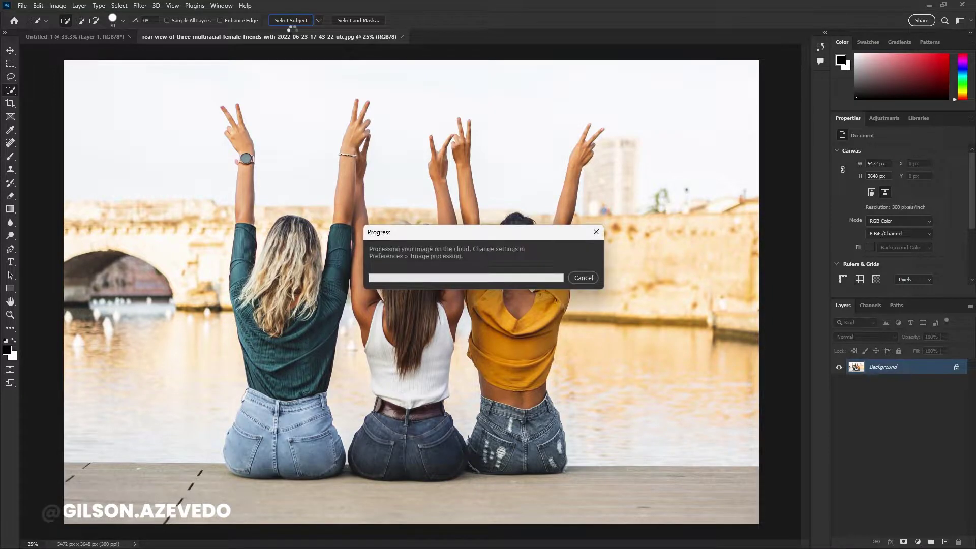
Open Select and Mask and preview the selection as a fully opaque red overlay.
{"action": "scroll", "coordinate": [653, 330], "scroll_direction": "up", "scroll_amount": 4}
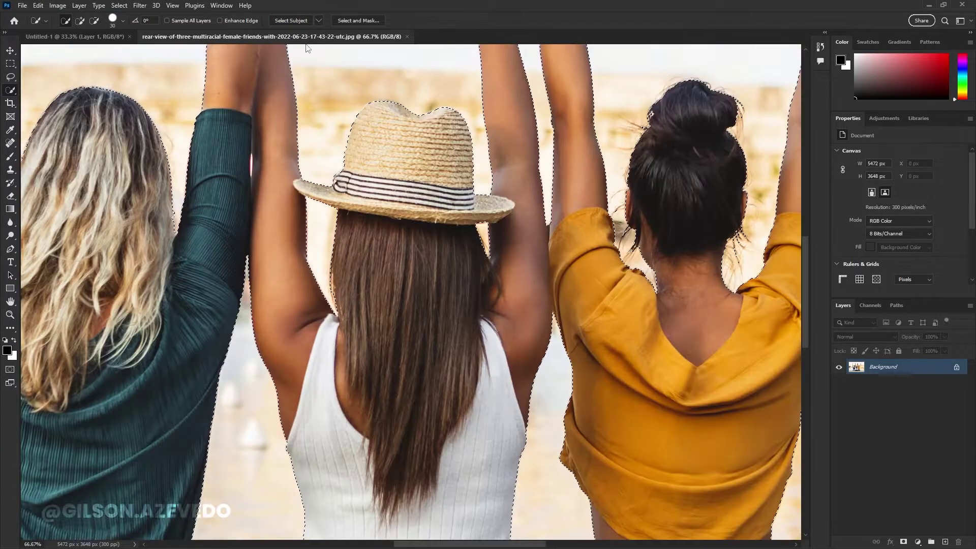
{"action": "scroll", "coordinate": [653, 331], "scroll_direction": "up", "scroll_amount": 2}
{"action": "left_click_drag", "start_coordinate": [653, 330], "coordinate": [519, 144]}
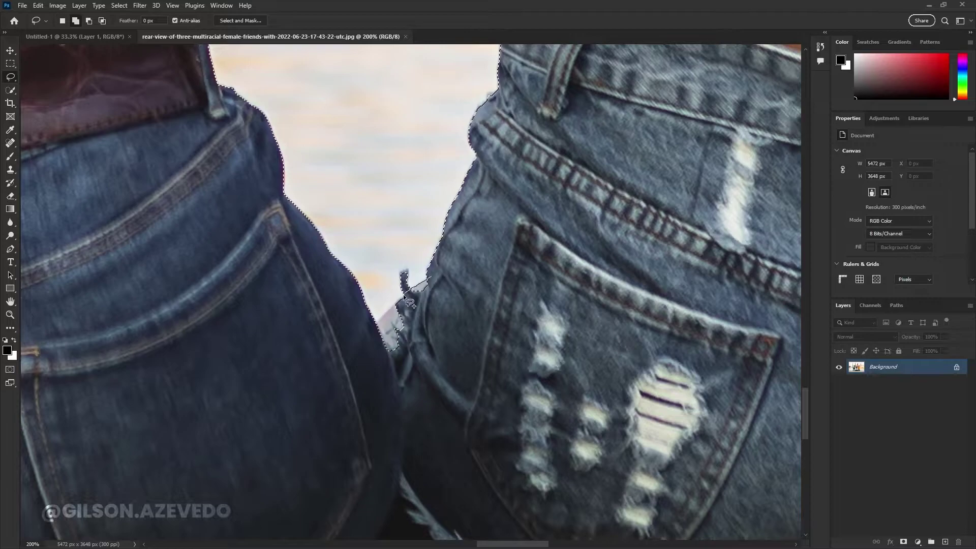
{"action": "key", "text": "ctrl+0"}
{"action": "left_click", "coordinate": [240, 20]}
{"action": "left_click", "coordinate": [873, 88]}
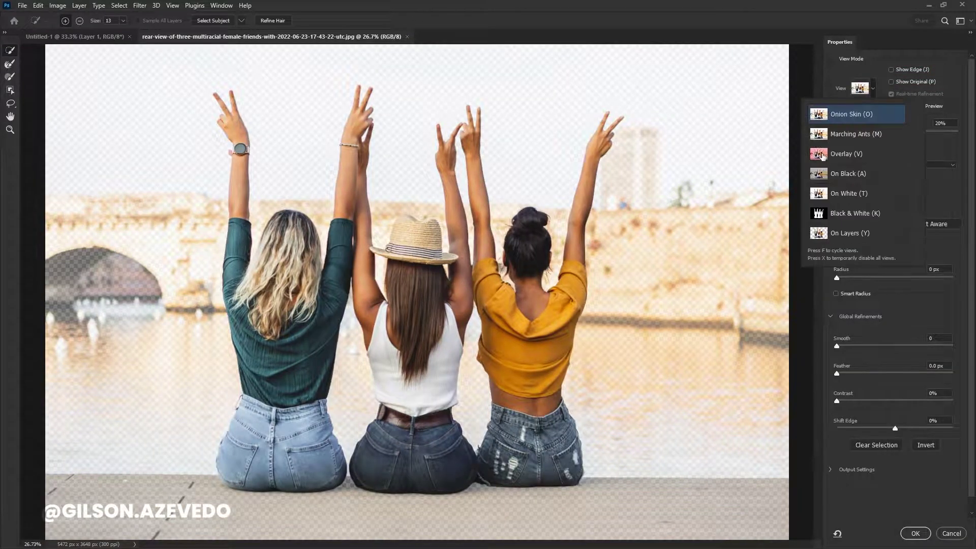
{"action": "left_click", "coordinate": [864, 152]}
{"action": "left_click_drag", "start_coordinate": [924, 133], "coordinate": [961, 132]}
Refine the hair edges around the hat and enable Decontaminate Colors.
{"action": "key", "text": "ctrl+1"}
{"action": "key", "text": "r"}
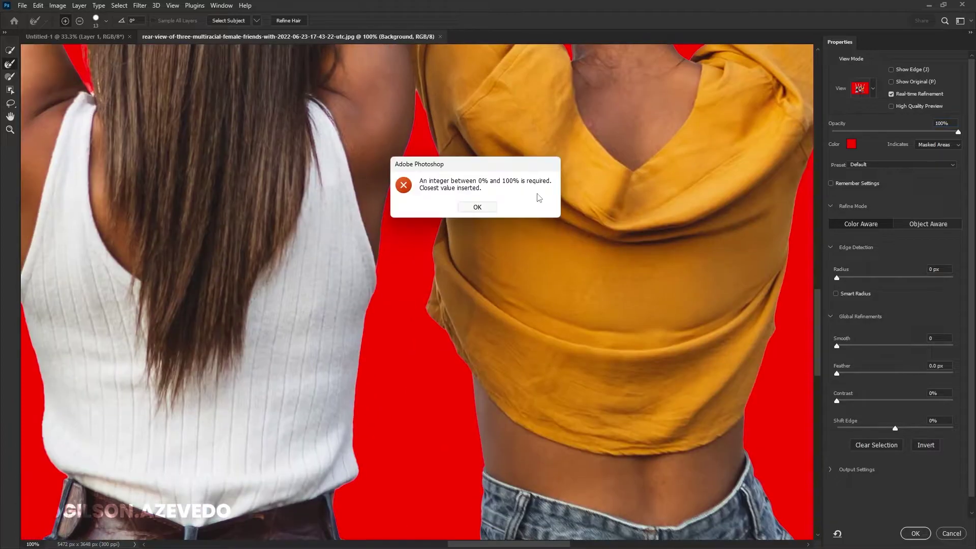
{"action": "key", "text": "Return"}
{"action": "left_click", "coordinate": [836, 485]}
{"action": "key", "text": "ctrl+0"}
Output the cut-out as a masked layer, add a black fill behind it, and set up the brush.
{"action": "left_click", "coordinate": [915, 534]}
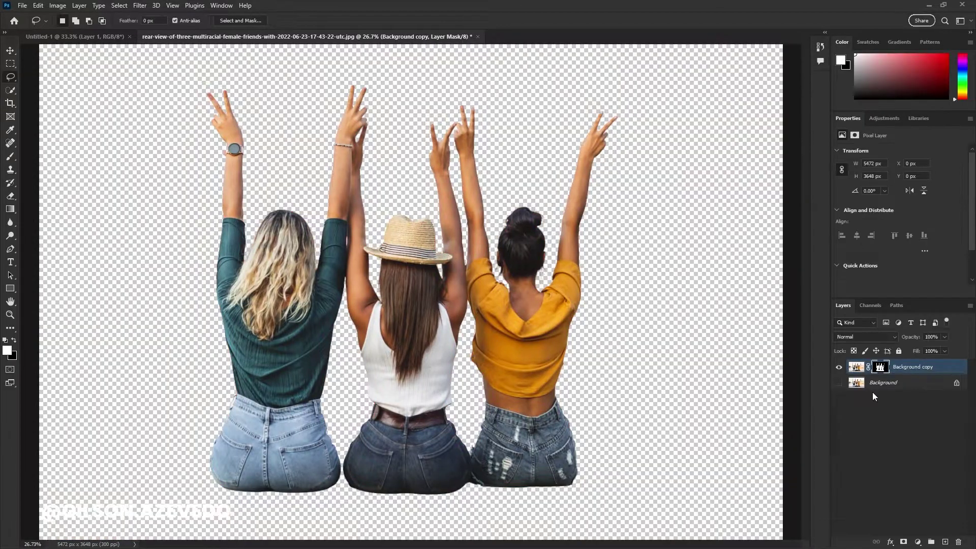
{"action": "left_click", "coordinate": [885, 362]}
{"action": "key", "text": "ctrl+1"}
{"action": "key", "text": "l"}
{"action": "key", "text": "b"}
{"action": "right_click", "coordinate": [387, 140]}
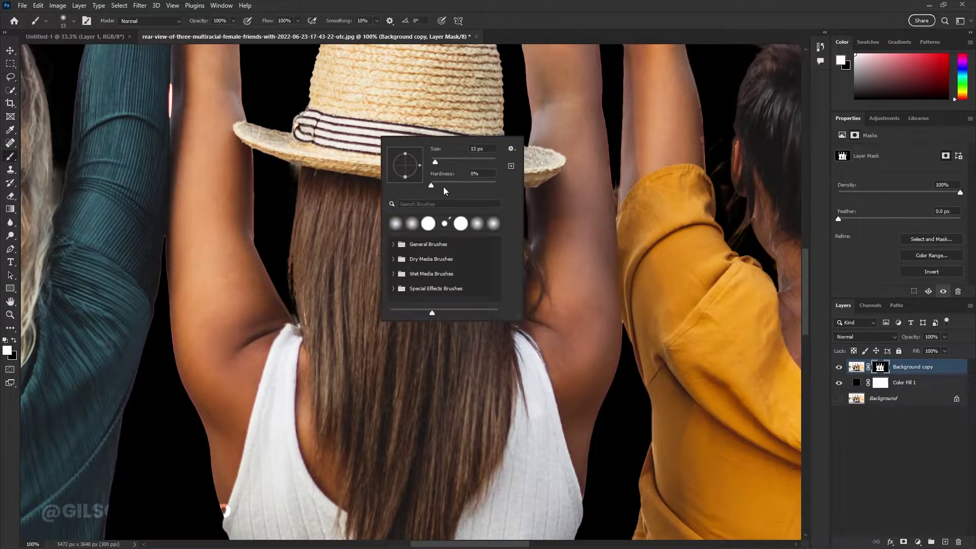
{"action": "key", "text": "Escape"}
Paint the mask edges clean around the woman in yellow and the blonde in green.
{"action": "left_click_drag", "start_coordinate": [590, 234], "coordinate": [419, 267]}
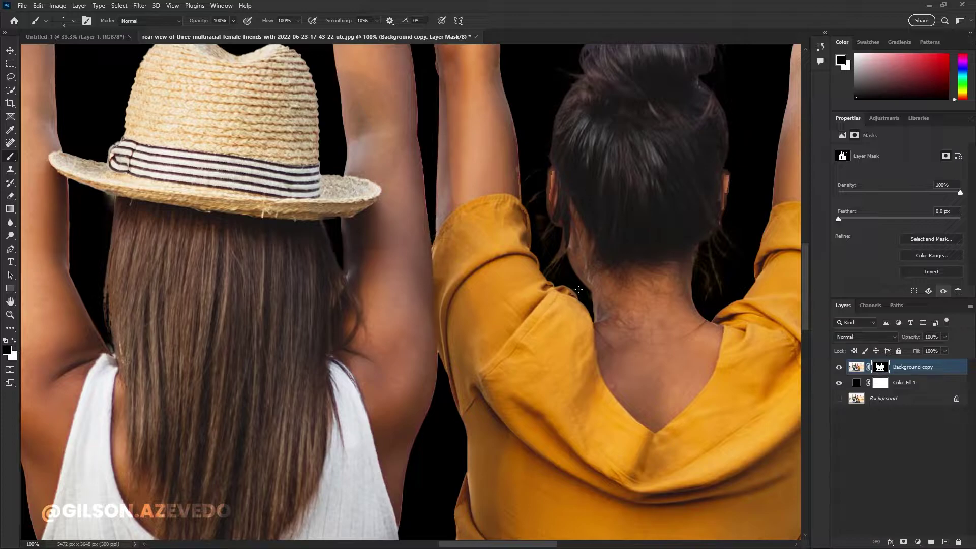
{"action": "left_click_drag", "start_coordinate": [282, 263], "coordinate": [643, 381]}
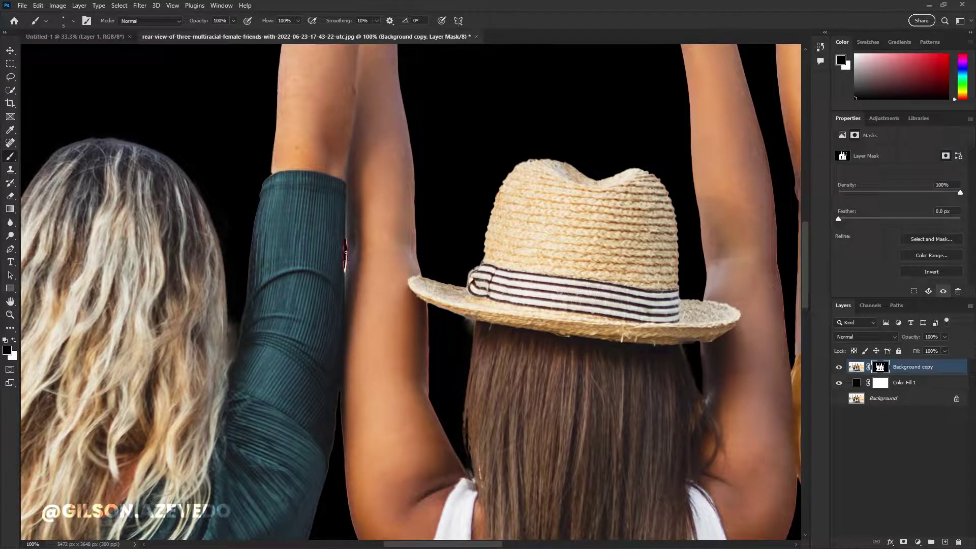
{"action": "left_click_drag", "start_coordinate": [346, 272], "coordinate": [651, 292]}
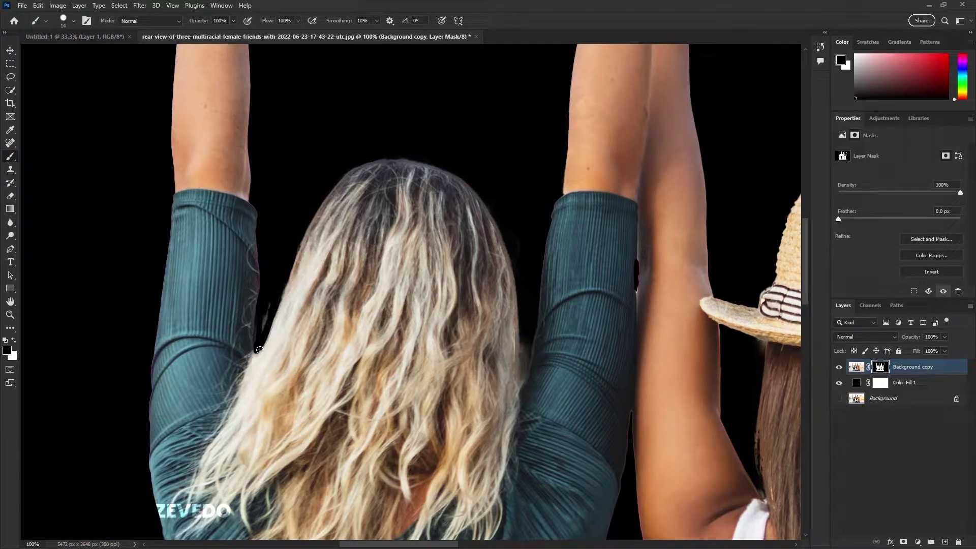
{"action": "key", "text": "ctrl+0"}
Select the cut-out layer and check it with Free Transform, leaving its size unchanged.
{"action": "right_click", "coordinate": [910, 367]}
{"action": "left_click", "coordinate": [824, 256]}
{"action": "key", "text": "ctrl+t"}
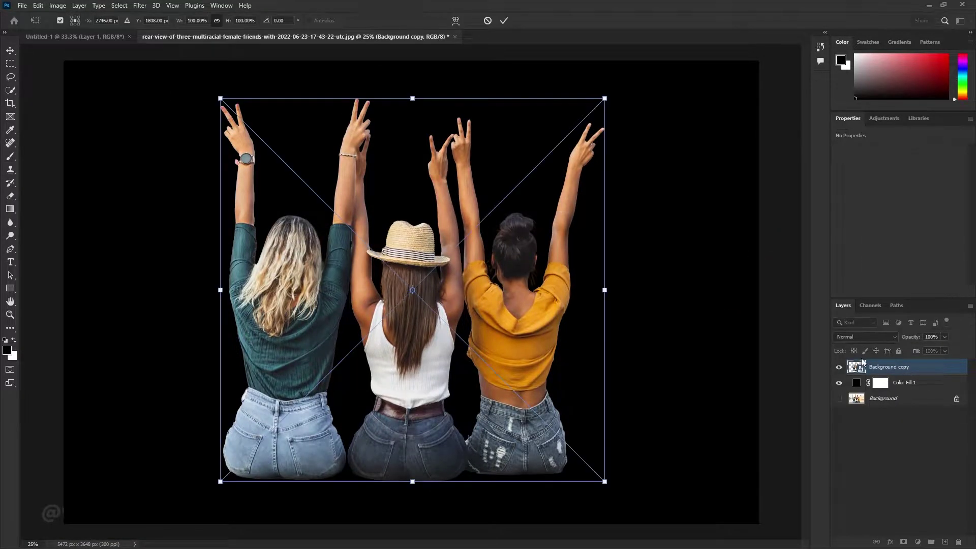
{"action": "key", "text": "Escape"}
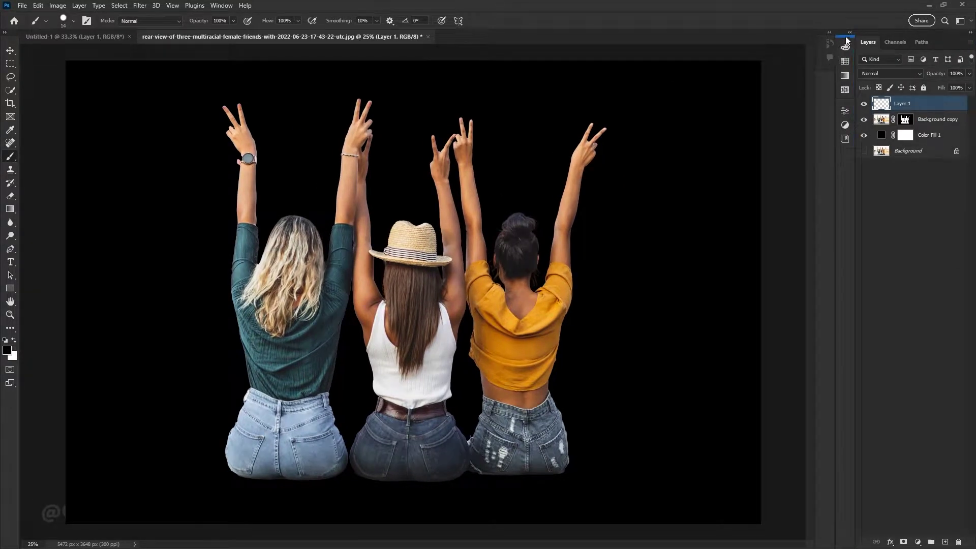
Sample hair colours and paint soft strands along the blonde and hat-wearing women's hair edges.
{"action": "left_click_drag", "start_coordinate": [846, 42], "coordinate": [847, 43]}
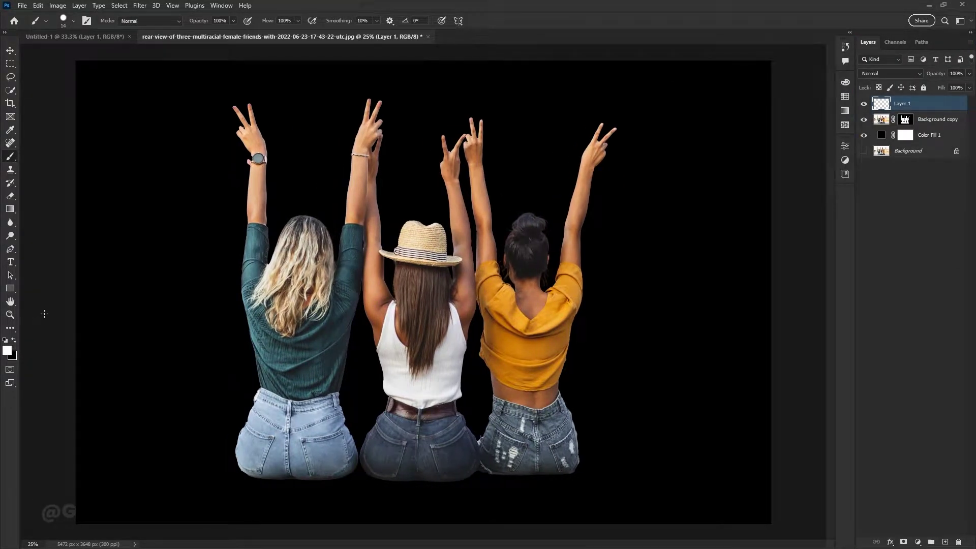
{"action": "key", "text": "ctrl+plus"}
{"action": "key", "text": "ctrl+plus"}
{"action": "key", "text": "ctrl+plus"}
{"action": "key", "text": "i"}
{"action": "left_click", "coordinate": [350, 243]}
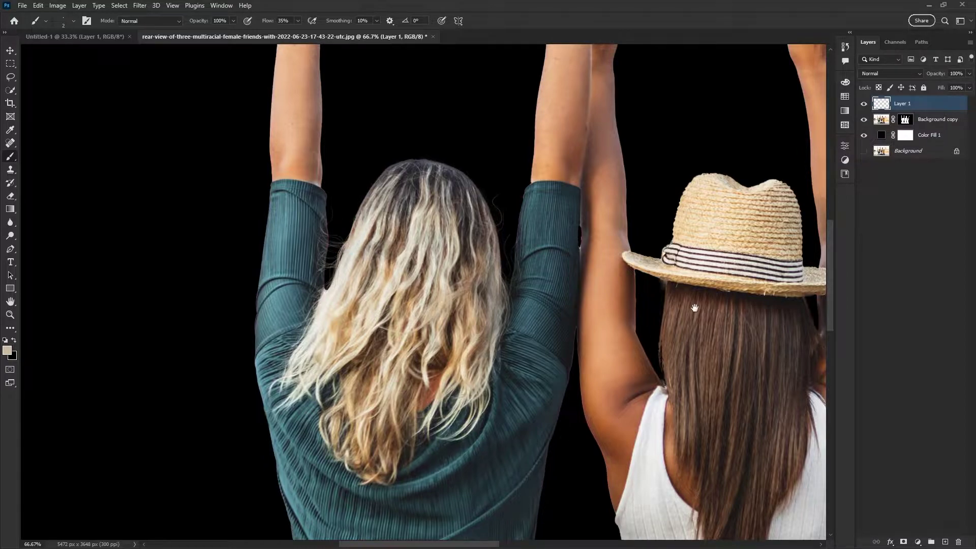
{"action": "left_click_drag", "start_coordinate": [694, 308], "coordinate": [508, 280]}
{"action": "key", "text": "alt"}
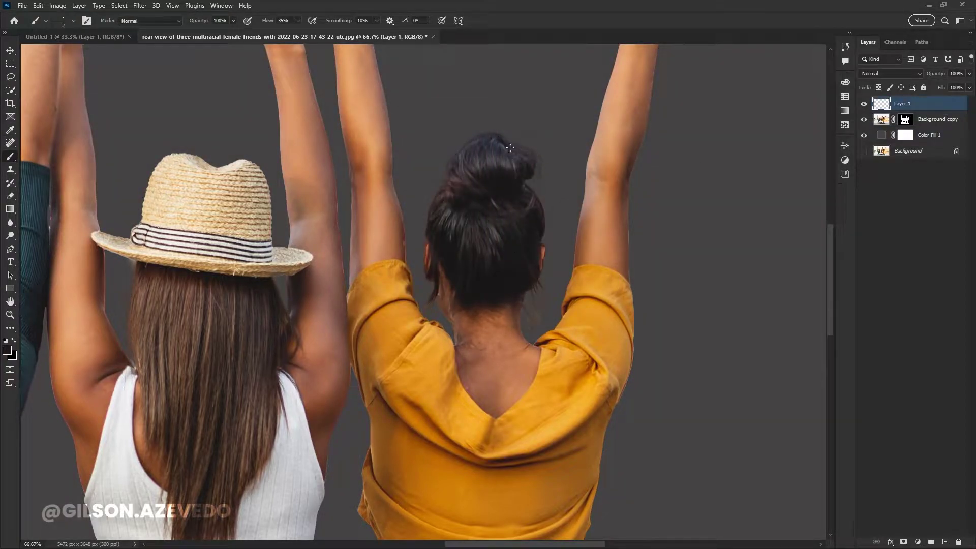
{"action": "scroll", "coordinate": [511, 148], "scroll_direction": "up", "scroll_amount": 1}
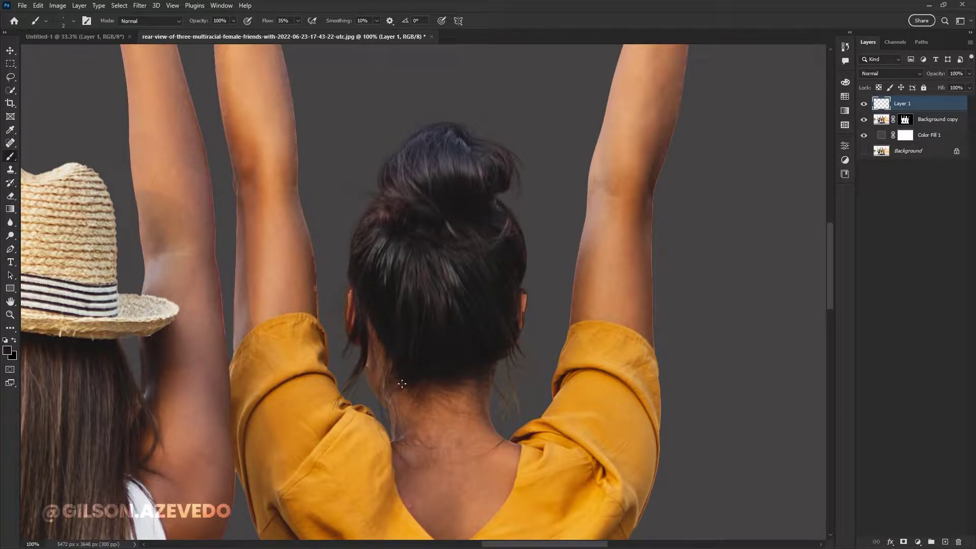
{"action": "key", "text": "ctrl+0"}
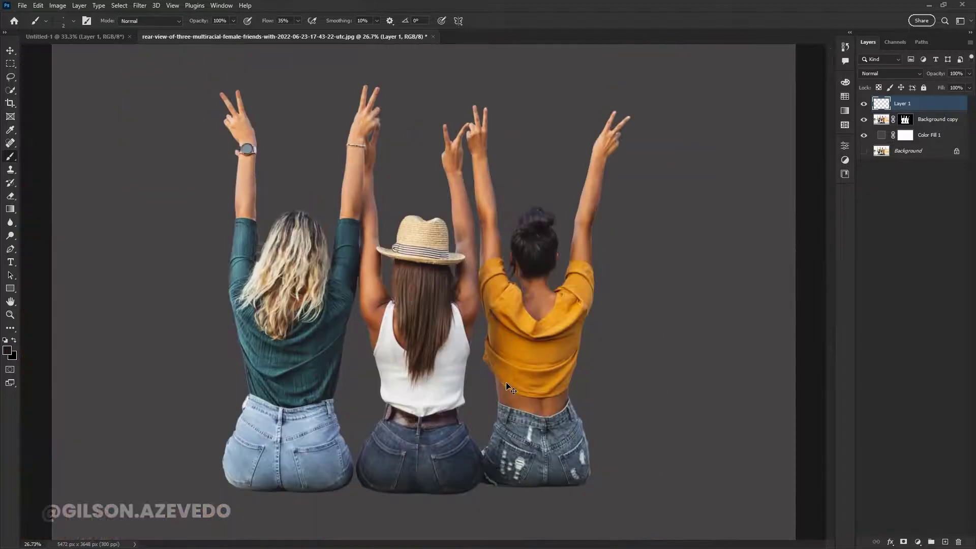
Merge the hair touch-ups into the cut-out, paste it into Untitled-1, and scale it up.
{"action": "left_click", "coordinate": [905, 119]}
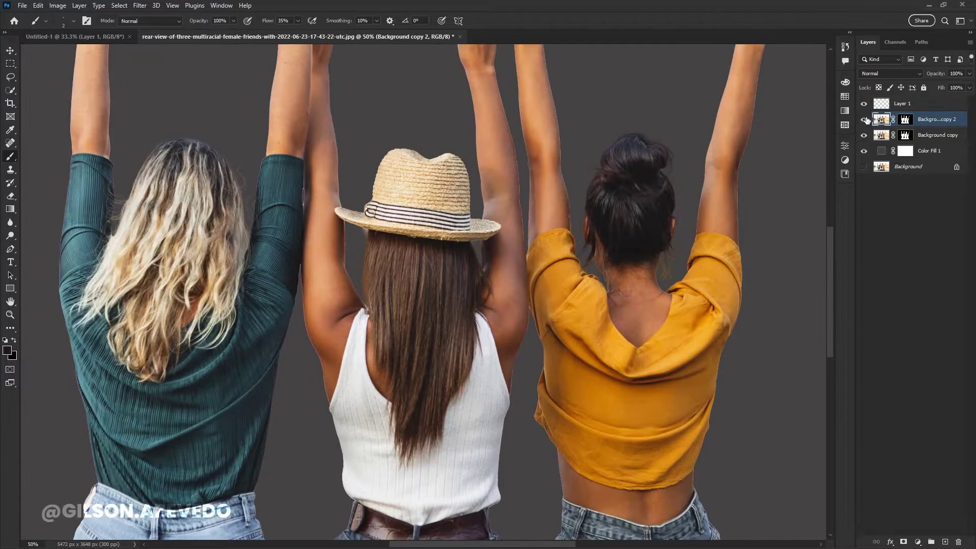
{"action": "key", "text": "ctrl+minus"}
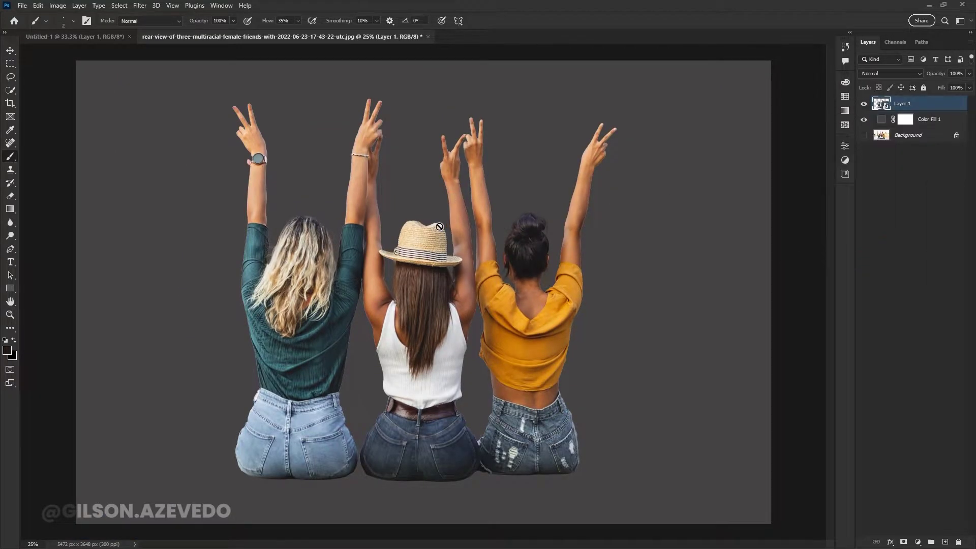
{"action": "key", "text": "ctrl+Tab"}
{"action": "key", "text": "ctrl+v"}
{"action": "key", "text": "ctrl+t"}
{"action": "mouse_move", "coordinate": [529, 317]}
{"action": "left_mouse_down"}
{"action": "mouse_move", "coordinate": [591, 316]}
{"action": "mouse_move", "coordinate": [570, 318]}
{"action": "left_mouse_up"}
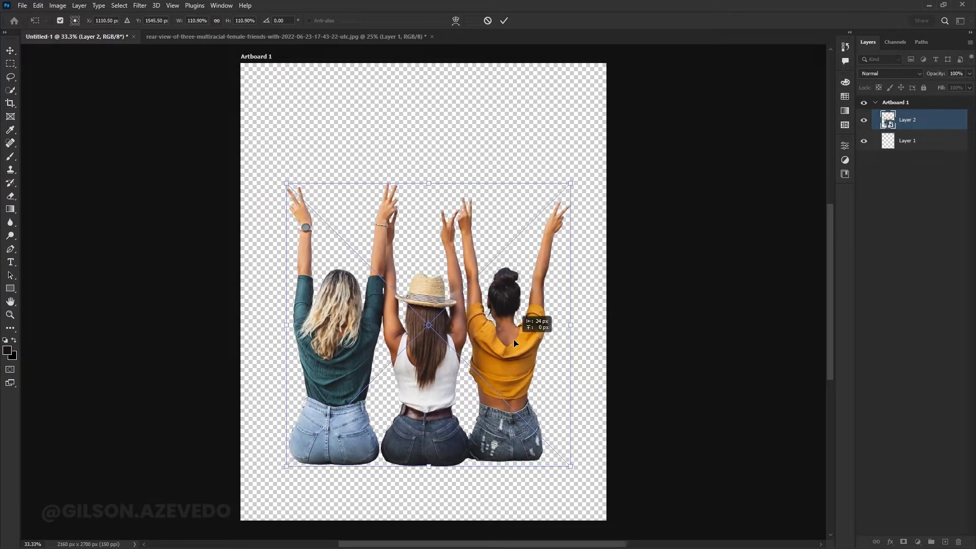
{"action": "key", "text": "Return"}
Search Envato Elements for 'muro' and browse two pages of wall results.
{"action": "scroll", "coordinate": [951, 227], "scroll_direction": "down", "scroll_amount": 2}
{"action": "scroll", "coordinate": [558, 305], "scroll_direction": "up", "scroll_amount": 3}
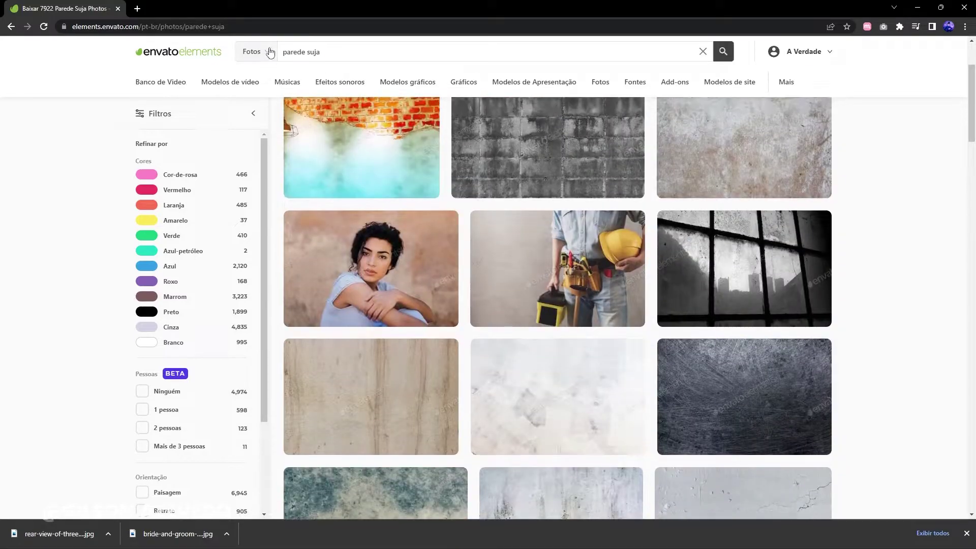
{"action": "type", "text": "muro"}
{"action": "key", "text": "Return"}
{"action": "scroll", "coordinate": [457, 172], "scroll_direction": "down", "scroll_amount": 2}
{"action": "scroll", "coordinate": [457, 172], "scroll_direction": "down", "scroll_amount": 5}
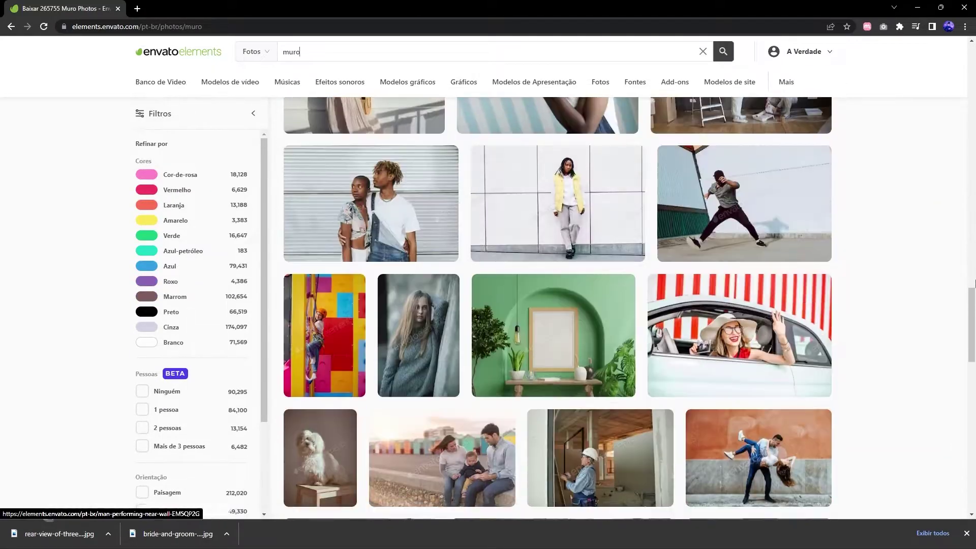
{"action": "scroll", "coordinate": [457, 172], "scroll_direction": "down", "scroll_amount": 5}
{"action": "scroll", "coordinate": [533, 337], "scroll_direction": "down", "scroll_amount": 5}
{"action": "left_click", "coordinate": [545, 227]}
{"action": "scroll", "coordinate": [344, 40], "scroll_direction": "down", "scroll_amount": 3}
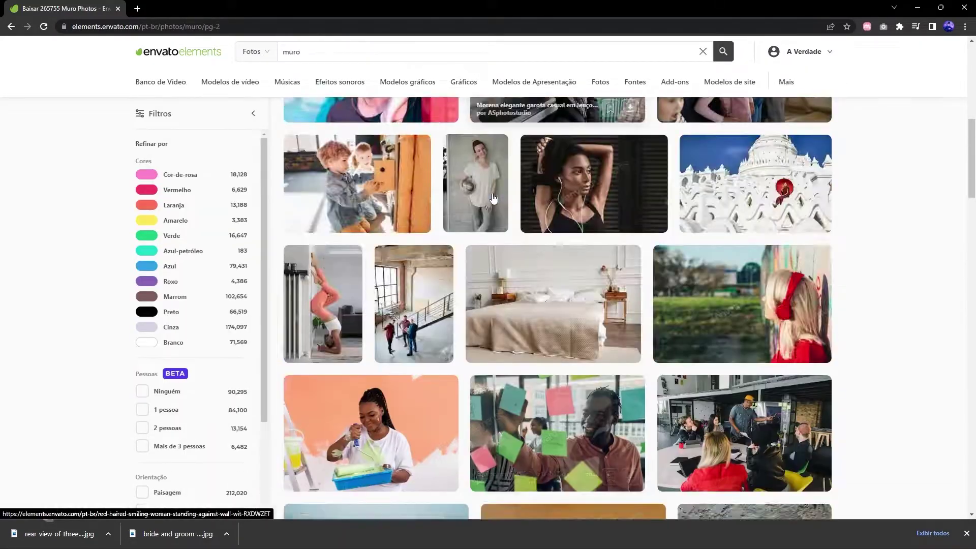
{"action": "scroll", "coordinate": [325, 48], "scroll_direction": "down", "scroll_amount": 5}
{"action": "scroll", "coordinate": [305, 54], "scroll_direction": "down", "scroll_amount": 5}
Search 'peitoral', then 'parede' with the Ninguém (no people) filter, browsing page 2.
{"action": "type", "text": "peitoral"}
{"action": "key", "text": "Return"}
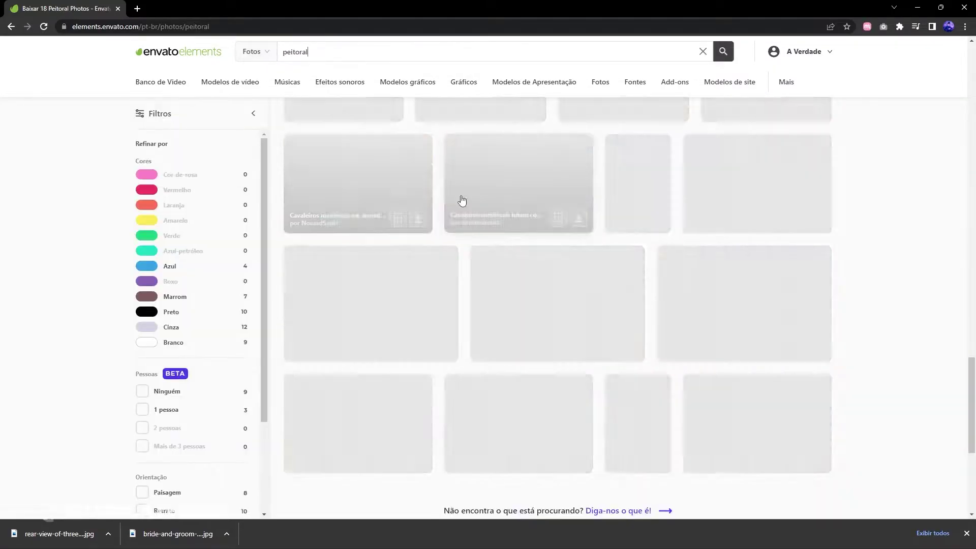
{"action": "key", "text": "ctrl+a"}
{"action": "type", "text": "parede"}
{"action": "key", "text": "Return"}
{"action": "left_click", "coordinate": [167, 459]}
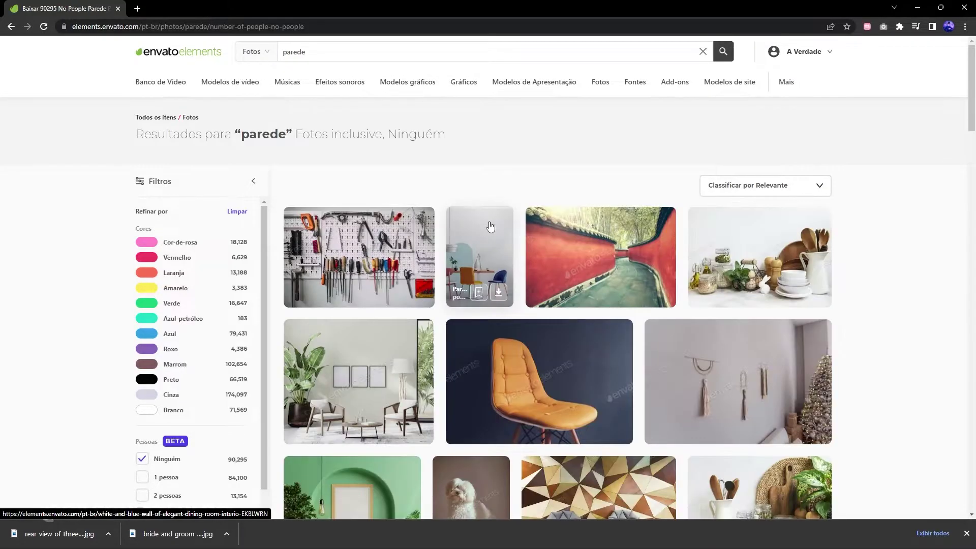
{"action": "scroll", "coordinate": [490, 219], "scroll_direction": "down", "scroll_amount": 5}
{"action": "scroll", "coordinate": [490, 219], "scroll_direction": "down", "scroll_amount": 5}
{"action": "scroll", "coordinate": [544, 211], "scroll_direction": "down", "scroll_amount": 5}
{"action": "left_click", "coordinate": [544, 205]}
{"action": "type", "text": "praia"}
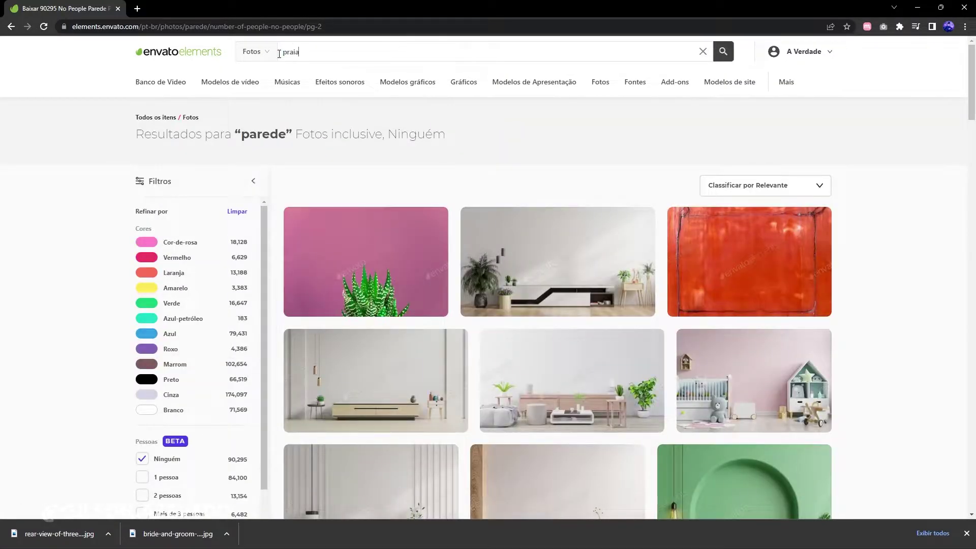
Search beach photos ('praia') and download the Lofoten beach photo via Add and Download.
{"action": "key", "text": "Return"}
{"action": "scroll", "coordinate": [455, 192], "scroll_direction": "down", "scroll_amount": 5}
{"action": "scroll", "coordinate": [531, 268], "scroll_direction": "down", "scroll_amount": 5}
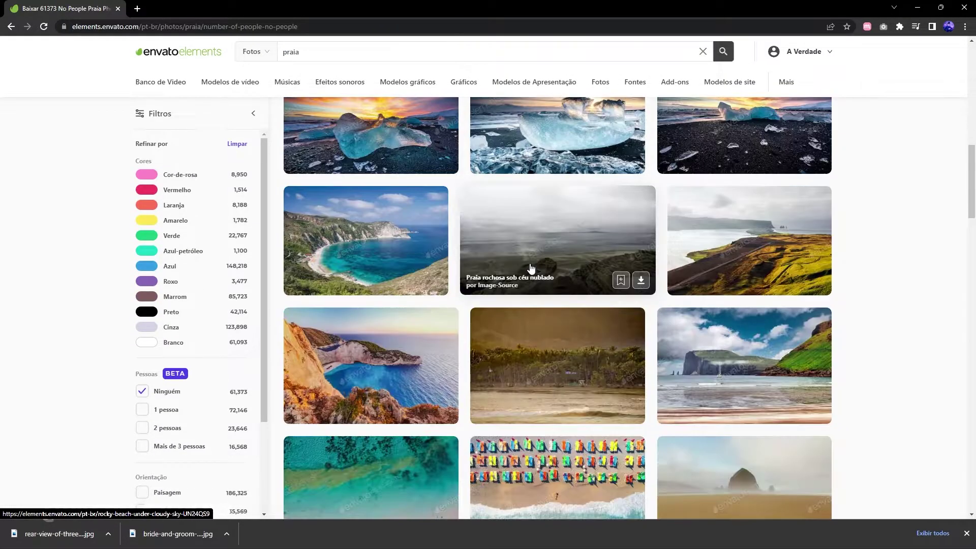
{"action": "scroll", "coordinate": [531, 267], "scroll_direction": "down", "scroll_amount": 2}
{"action": "scroll", "coordinate": [531, 268], "scroll_direction": "down", "scroll_amount": 3}
{"action": "scroll", "coordinate": [531, 268], "scroll_direction": "down", "scroll_amount": 3}
{"action": "scroll", "coordinate": [531, 268], "scroll_direction": "down", "scroll_amount": 3}
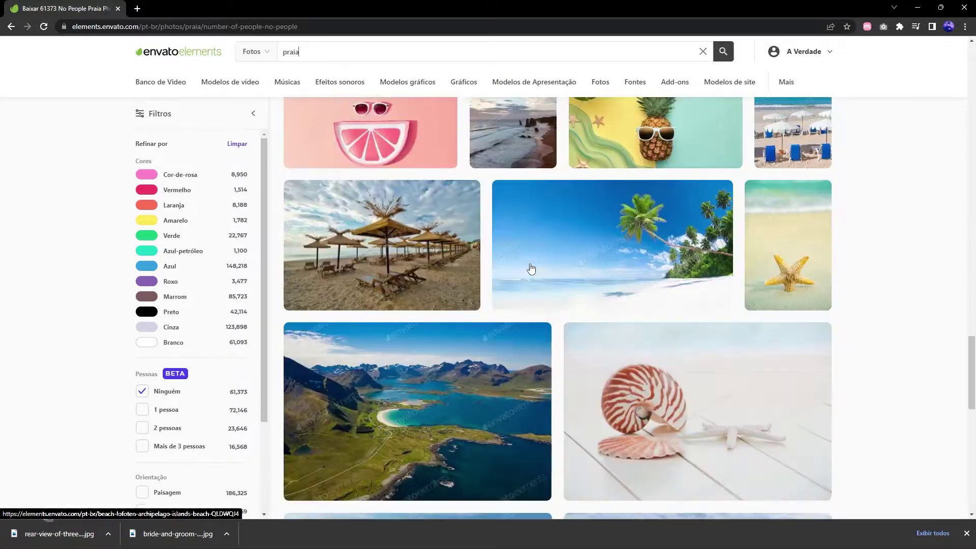
{"action": "scroll", "coordinate": [532, 268], "scroll_direction": "down", "scroll_amount": 5}
{"action": "left_click", "coordinate": [544, 397]}
{"action": "scroll", "coordinate": [548, 300], "scroll_direction": "down", "scroll_amount": 4}
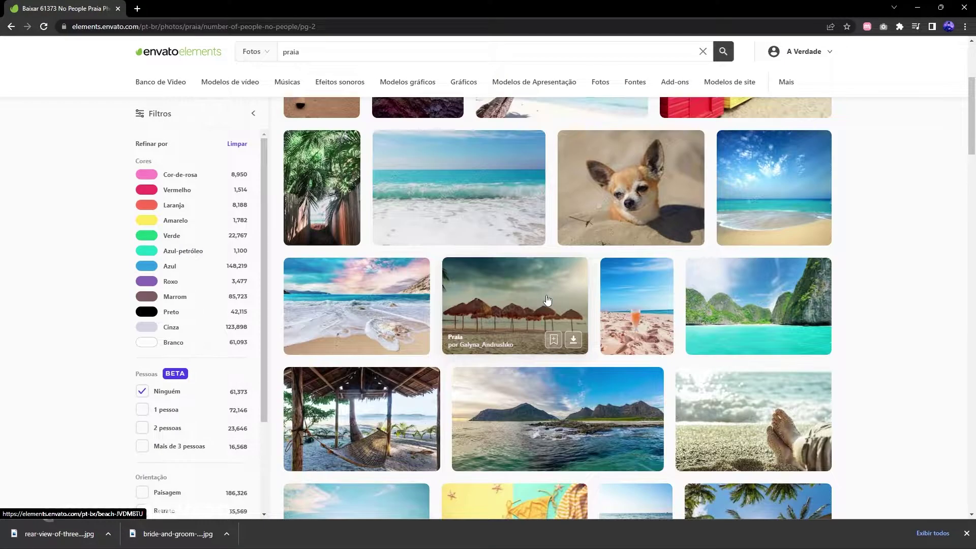
{"action": "left_click", "coordinate": [573, 340]}
{"action": "left_click", "coordinate": [488, 340]}
Search 'medieval' photos and browse through to page 2 of the results.
{"action": "scroll", "coordinate": [518, 335], "scroll_direction": "down", "scroll_amount": 5}
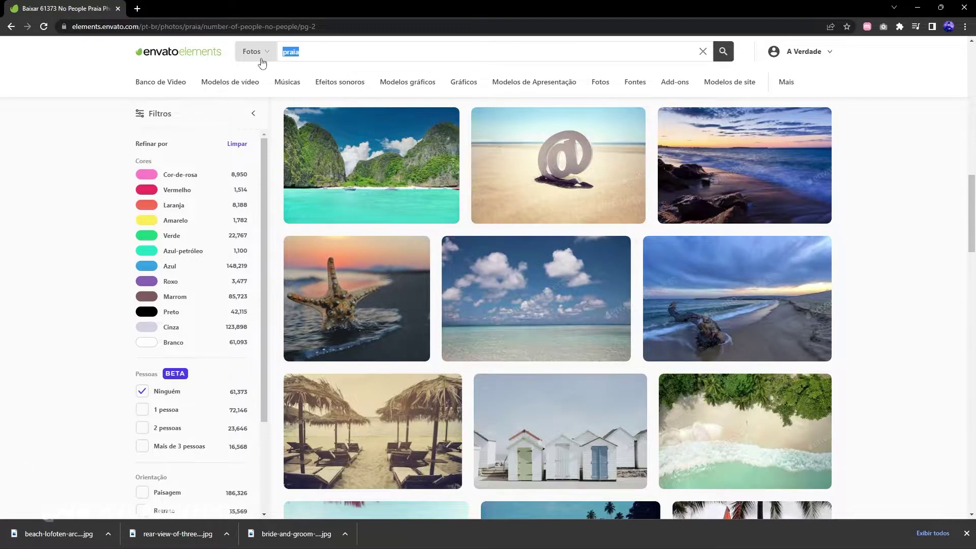
{"action": "type", "text": "medieval"}
{"action": "key", "text": "Return"}
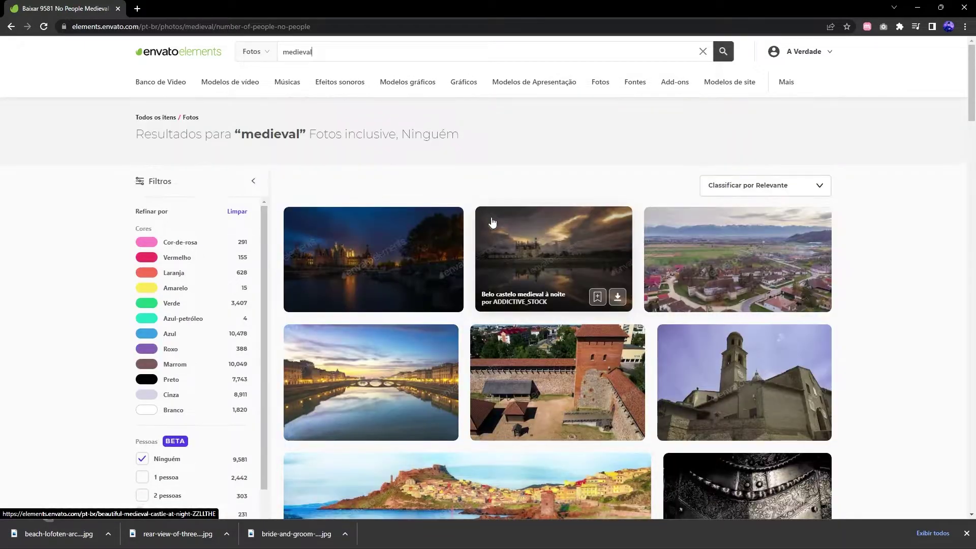
{"action": "scroll", "coordinate": [493, 223], "scroll_direction": "down", "scroll_amount": 5}
{"action": "scroll", "coordinate": [493, 222], "scroll_direction": "down", "scroll_amount": 5}
{"action": "scroll", "coordinate": [492, 222], "scroll_direction": "down", "scroll_amount": 5}
{"action": "scroll", "coordinate": [492, 222], "scroll_direction": "down", "scroll_amount": 5}
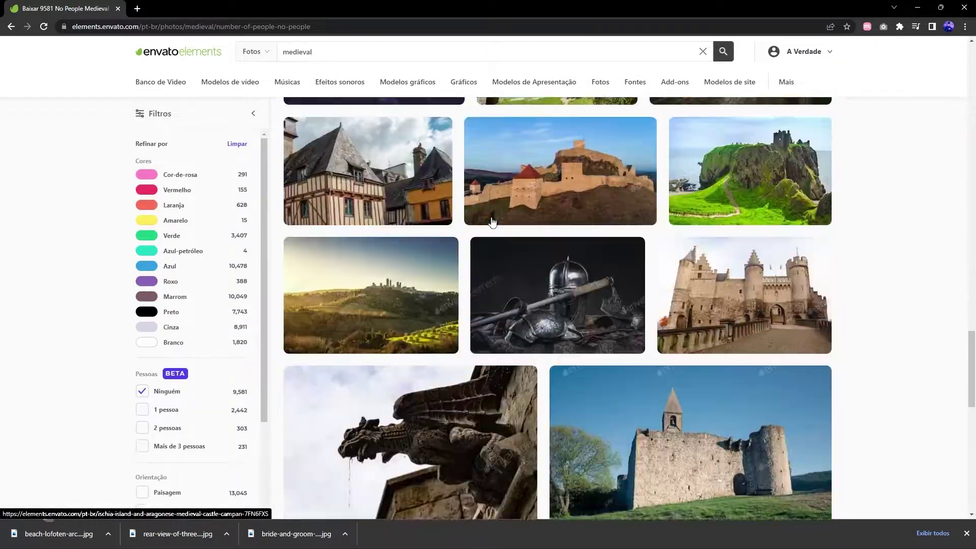
{"action": "scroll", "coordinate": [492, 223], "scroll_direction": "down", "scroll_amount": 5}
{"action": "left_click", "coordinate": [543, 484]}
{"action": "scroll", "coordinate": [491, 282], "scroll_direction": "down", "scroll_amount": 5}
{"action": "scroll", "coordinate": [491, 281], "scroll_direction": "down", "scroll_amount": 4}
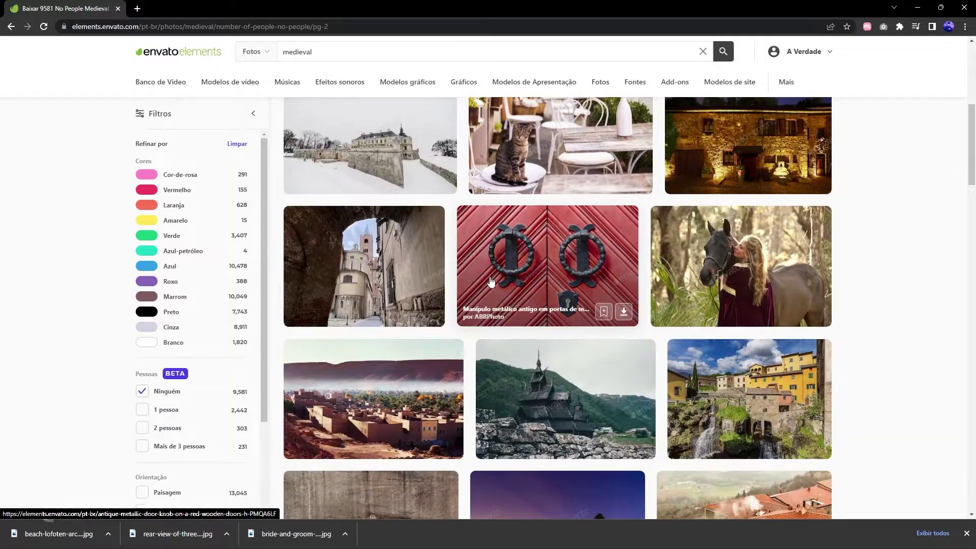
{"action": "scroll", "coordinate": [491, 281], "scroll_direction": "down", "scroll_amount": 5}
{"action": "scroll", "coordinate": [492, 256], "scroll_direction": "down", "scroll_amount": 5}
{"action": "scroll", "coordinate": [492, 256], "scroll_direction": "down", "scroll_amount": 2}
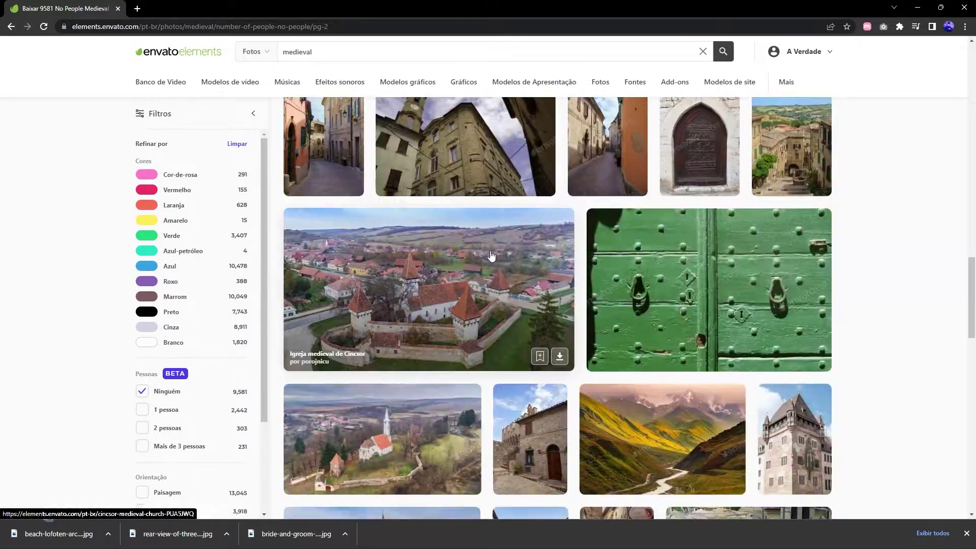
{"action": "scroll", "coordinate": [492, 255], "scroll_direction": "down", "scroll_amount": 5}
{"action": "scroll", "coordinate": [491, 282], "scroll_direction": "down", "scroll_amount": 5}
{"action": "scroll", "coordinate": [509, 284], "scroll_direction": "down", "scroll_amount": 5}
Browse pages 3 and 4 of the medieval results looking for Florence.
{"action": "left_click", "coordinate": [564, 292]}
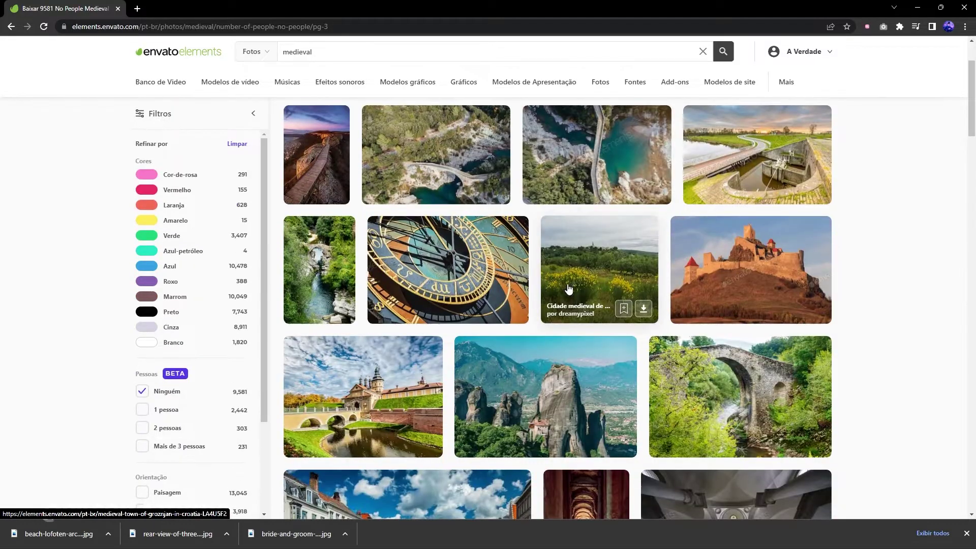
{"action": "scroll", "coordinate": [565, 289], "scroll_direction": "down", "scroll_amount": 3}
{"action": "scroll", "coordinate": [550, 290], "scroll_direction": "down", "scroll_amount": 2}
{"action": "scroll", "coordinate": [529, 292], "scroll_direction": "down", "scroll_amount": 3}
{"action": "scroll", "coordinate": [515, 294], "scroll_direction": "down", "scroll_amount": 3}
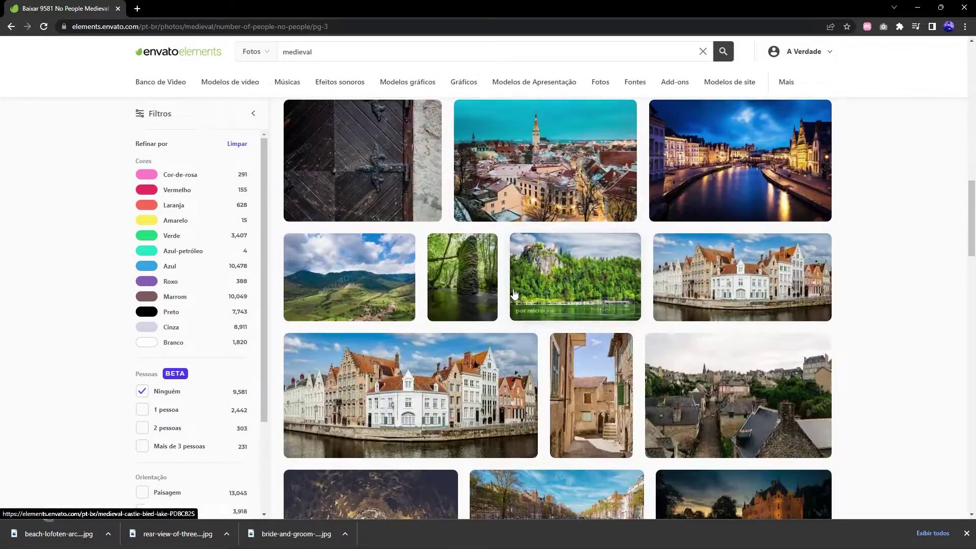
{"action": "scroll", "coordinate": [515, 294], "scroll_direction": "down", "scroll_amount": 2}
{"action": "scroll", "coordinate": [518, 297], "scroll_direction": "down", "scroll_amount": 5}
{"action": "scroll", "coordinate": [524, 302], "scroll_direction": "down", "scroll_amount": 2}
{"action": "scroll", "coordinate": [529, 310], "scroll_direction": "down", "scroll_amount": 5}
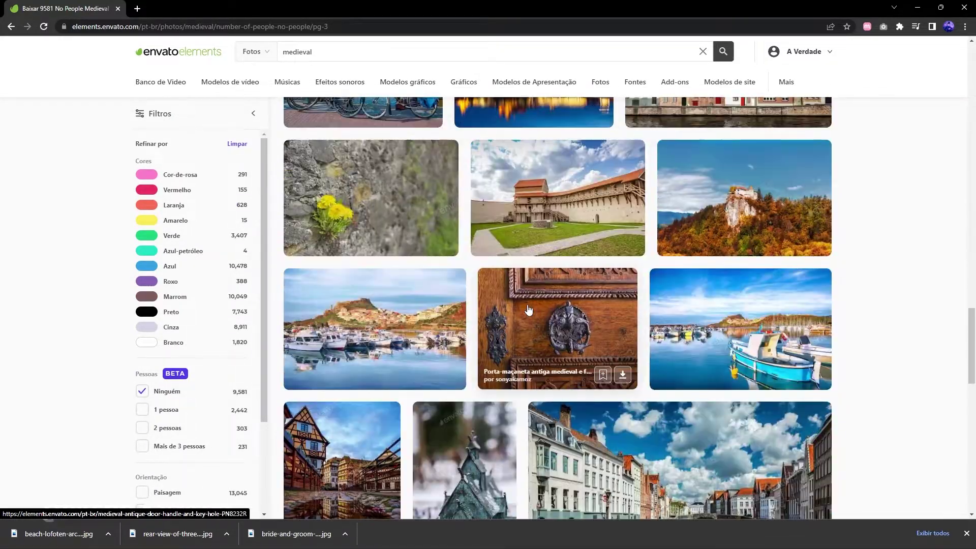
{"action": "scroll", "coordinate": [529, 309], "scroll_direction": "down", "scroll_amount": 5}
{"action": "scroll", "coordinate": [559, 315], "scroll_direction": "down", "scroll_amount": 2}
{"action": "scroll", "coordinate": [580, 320], "scroll_direction": "down", "scroll_amount": 3}
{"action": "left_click", "coordinate": [584, 323]}
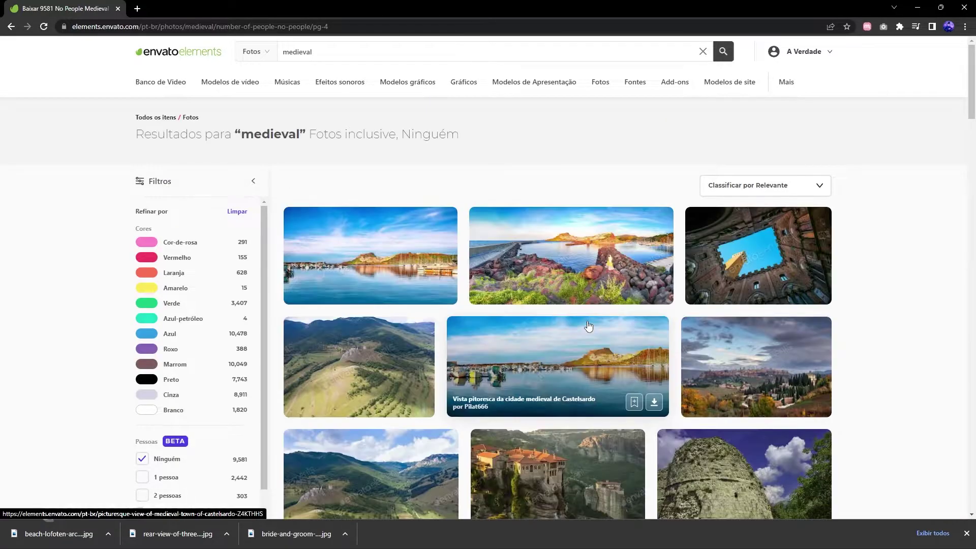
{"action": "scroll", "coordinate": [588, 325], "scroll_direction": "down", "scroll_amount": 2}
{"action": "scroll", "coordinate": [589, 325], "scroll_direction": "down", "scroll_amount": 3}
{"action": "scroll", "coordinate": [588, 326], "scroll_direction": "down", "scroll_amount": 3}
{"action": "scroll", "coordinate": [589, 325], "scroll_direction": "down", "scroll_amount": 2}
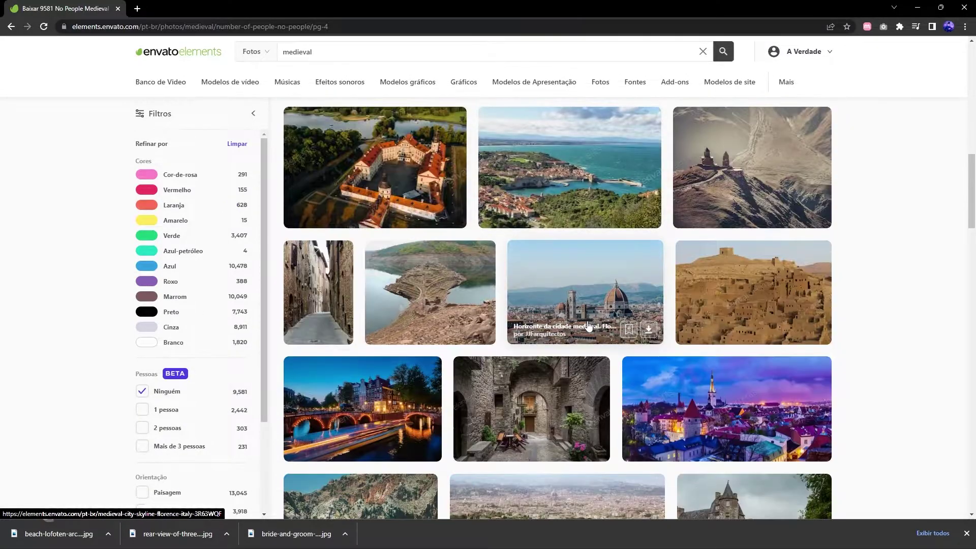
Open the Florence skyline photo in a new tab and download a similar Florence cityscape.
{"action": "right_click", "coordinate": [563, 284]}
{"action": "left_click", "coordinate": [596, 290]}
{"action": "scroll", "coordinate": [409, 215], "scroll_direction": "down", "scroll_amount": 6}
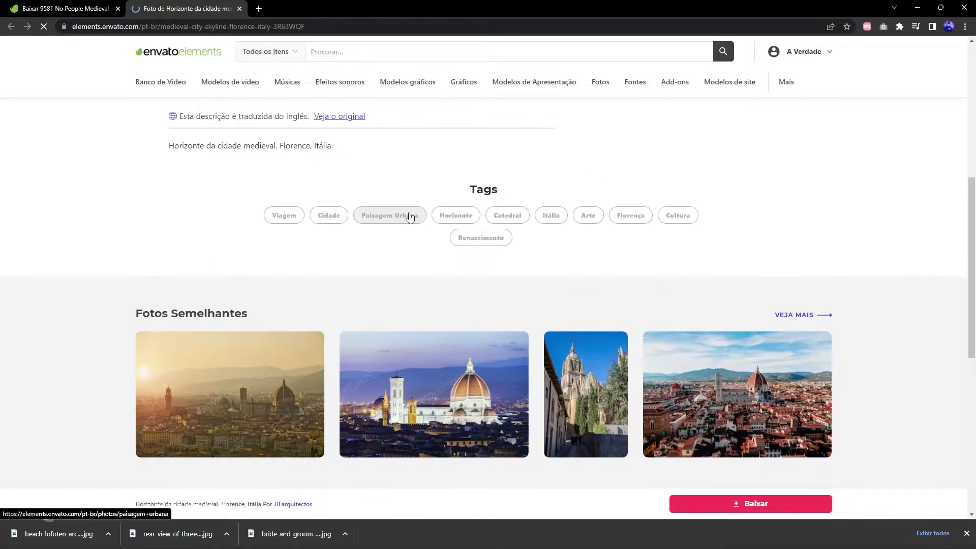
{"action": "scroll", "coordinate": [410, 215], "scroll_direction": "down", "scroll_amount": 2}
{"action": "left_click", "coordinate": [819, 343]}
{"action": "left_click", "coordinate": [457, 342]}
{"action": "key", "text": "Return"}
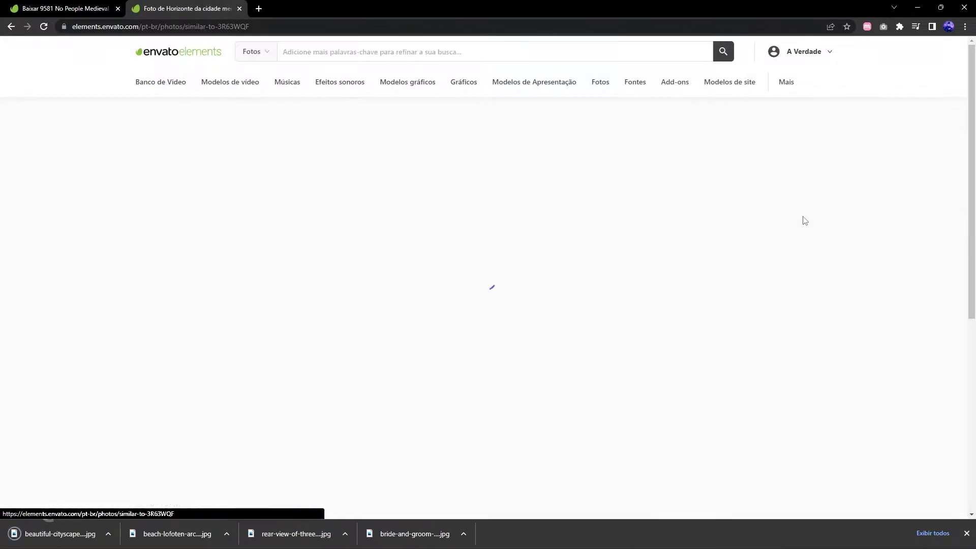
Download the Florence cityscape with the Duomo into the project and save it.
{"action": "scroll", "coordinate": [810, 216], "scroll_direction": "down", "scroll_amount": 1}
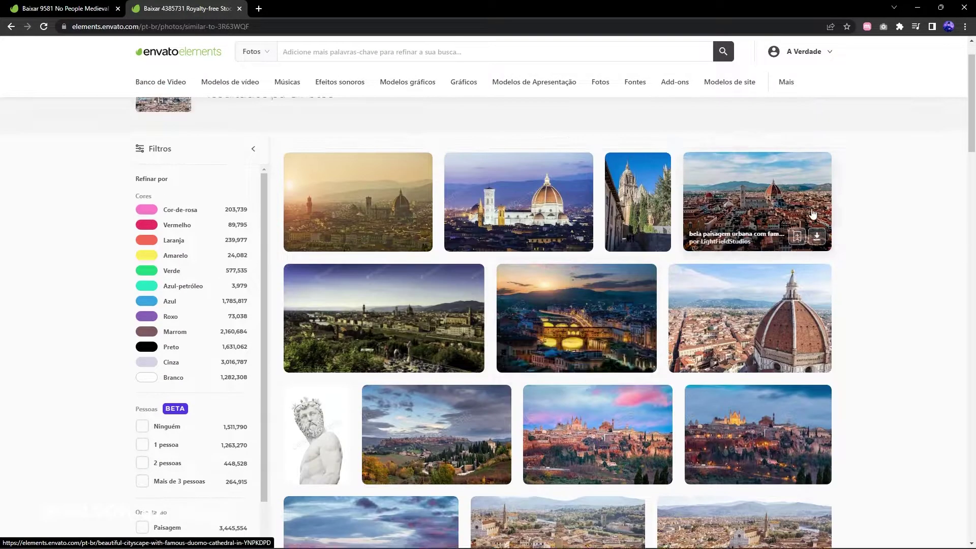
{"action": "left_click", "coordinate": [817, 236]}
{"action": "left_click", "coordinate": [497, 354]}
{"action": "key", "text": "Return"}
Place the downloaded cityscape on the artboard behind the women and scale it up.
{"action": "double_click", "coordinate": [178, 110]}
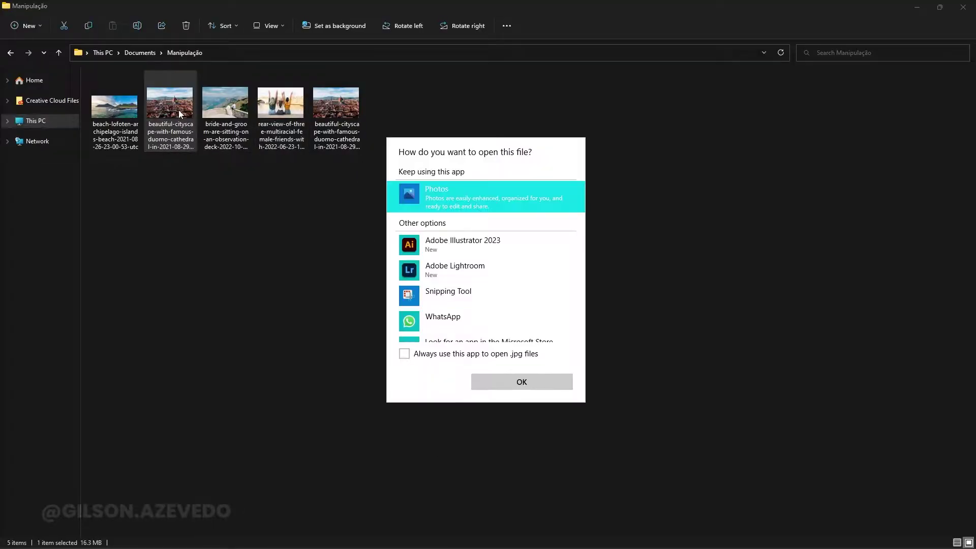
{"action": "key", "text": "Return"}
{"action": "key", "text": "alt+F4"}
{"action": "key", "text": "alt+Tab"}
{"action": "left_click_drag", "start_coordinate": [228, 106], "coordinate": [610, 291]}
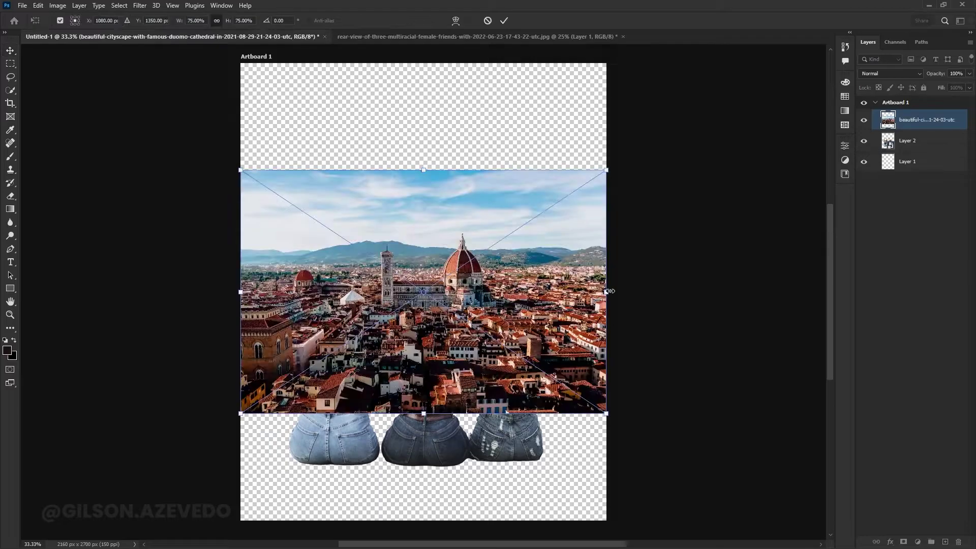
{"action": "key", "text": "Return"}
{"action": "key", "text": "ctrl+["}
{"action": "key", "text": "ctrl+t"}
{"action": "left_click_drag", "start_coordinate": [423, 392], "coordinate": [423, 427]}
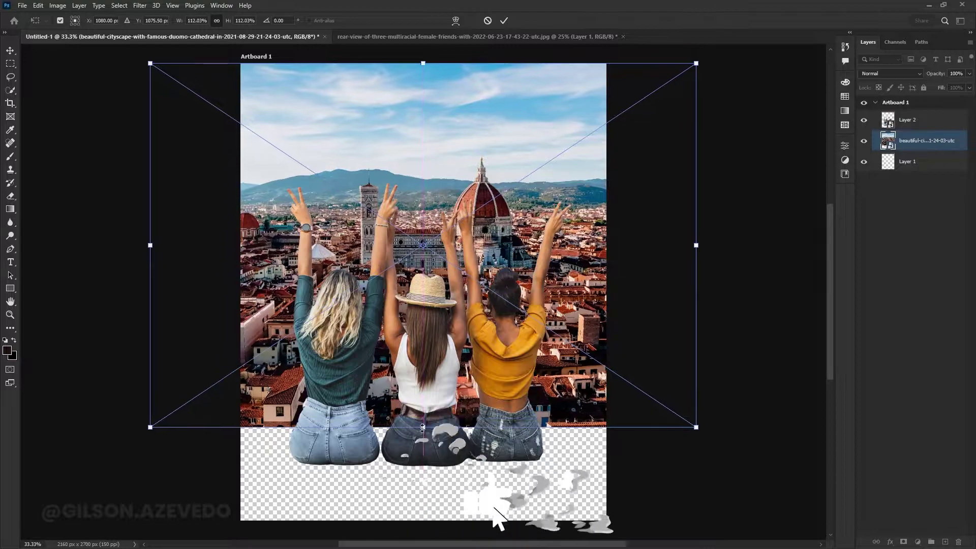
{"action": "key", "text": "Return"}
Draw a dark rectangle band beneath the women and shift the cityscape down behind them.
{"action": "key", "text": "u"}
{"action": "scroll", "coordinate": [490, 513], "scroll_direction": "down", "scroll_amount": 1}
{"action": "left_click_drag", "start_coordinate": [239, 405], "coordinate": [606, 442]}
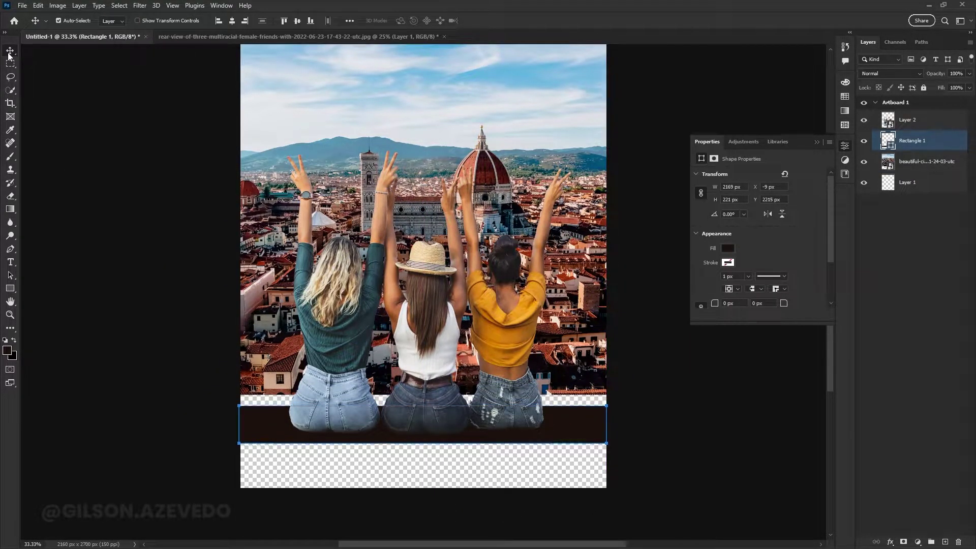
{"action": "left_click", "coordinate": [927, 161]}
{"action": "key", "text": "ctrl+t"}
{"action": "left_click_drag", "start_coordinate": [437, 377], "coordinate": [437, 438]}
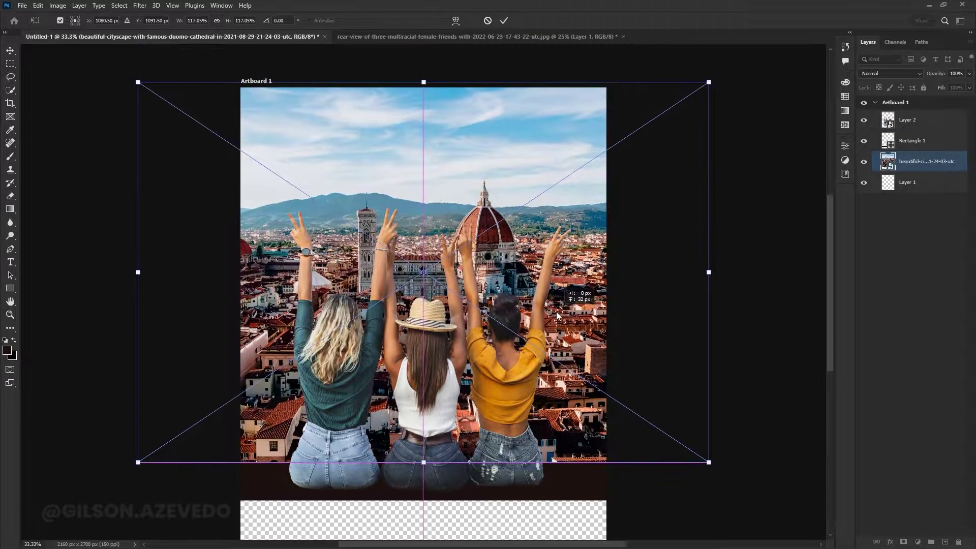
{"action": "key", "text": "Return"}
{"action": "key", "text": "ctrl+minus"}
{"action": "left_click", "coordinate": [908, 182]}
{"action": "left_click", "coordinate": [912, 141]}
Search 'cimento' and download a cement background via Add and Download.
{"action": "left_click", "coordinate": [522, 538]}
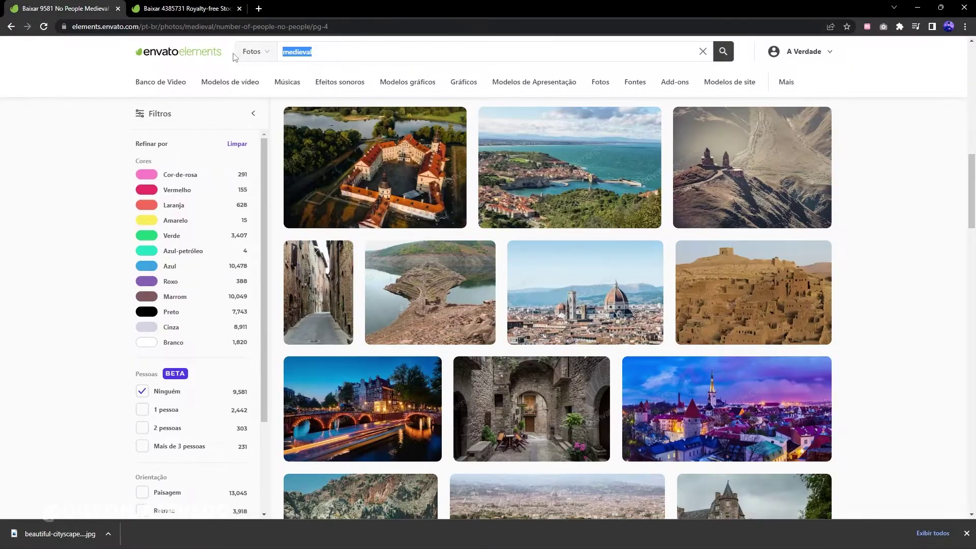
{"action": "type", "text": "cimento"}
{"action": "key", "text": "Return"}
{"action": "left_click", "coordinate": [621, 334]}
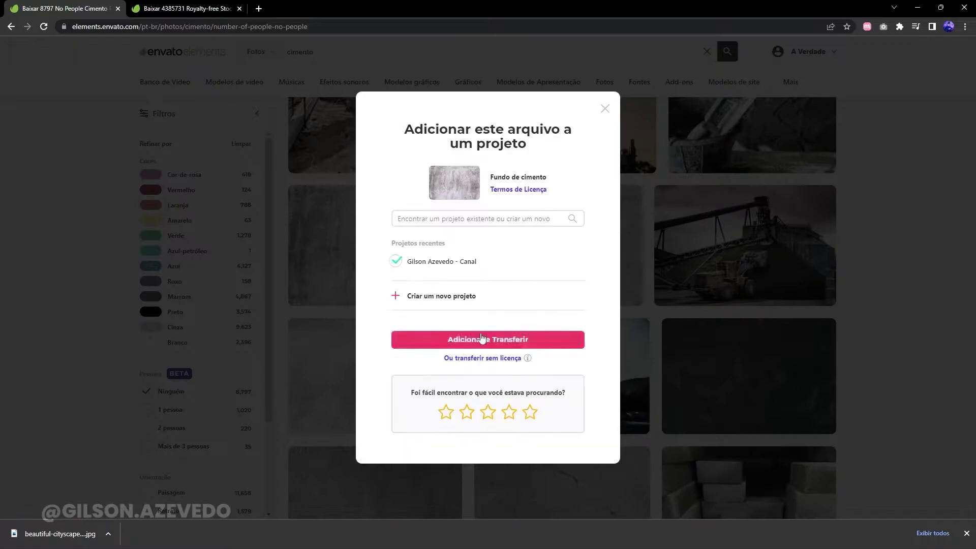
{"action": "left_click", "coordinate": [483, 340]}
Search 'tijolos' and download two brick photos, including the 'Brick wall' image.
{"action": "double_click", "coordinate": [296, 52]}
{"action": "type", "text": "tijolos"}
{"action": "key", "text": "Return"}
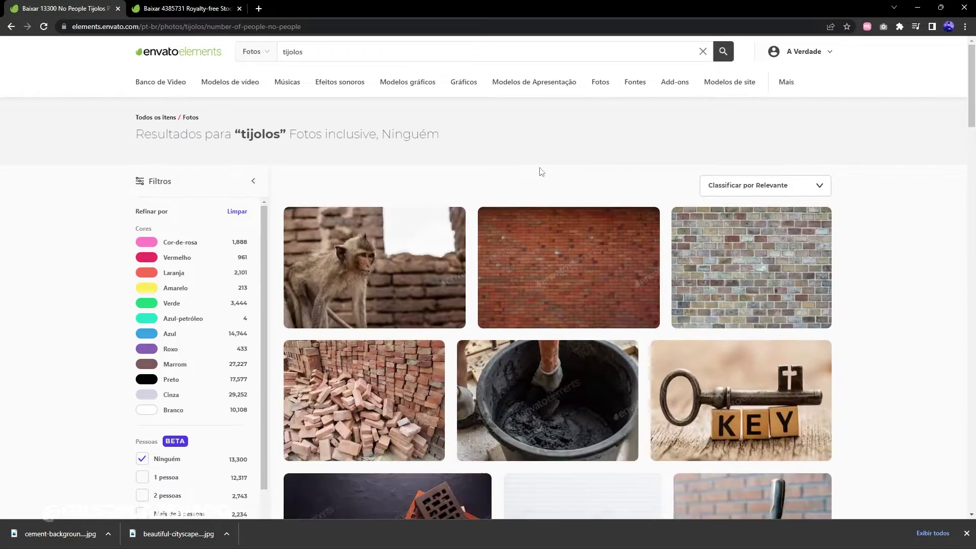
{"action": "left_click", "coordinate": [644, 268]}
{"action": "left_click", "coordinate": [487, 338]}
{"action": "left_click", "coordinate": [795, 258]}
{"action": "scroll", "coordinate": [508, 305], "scroll_direction": "down", "scroll_amount": 5}
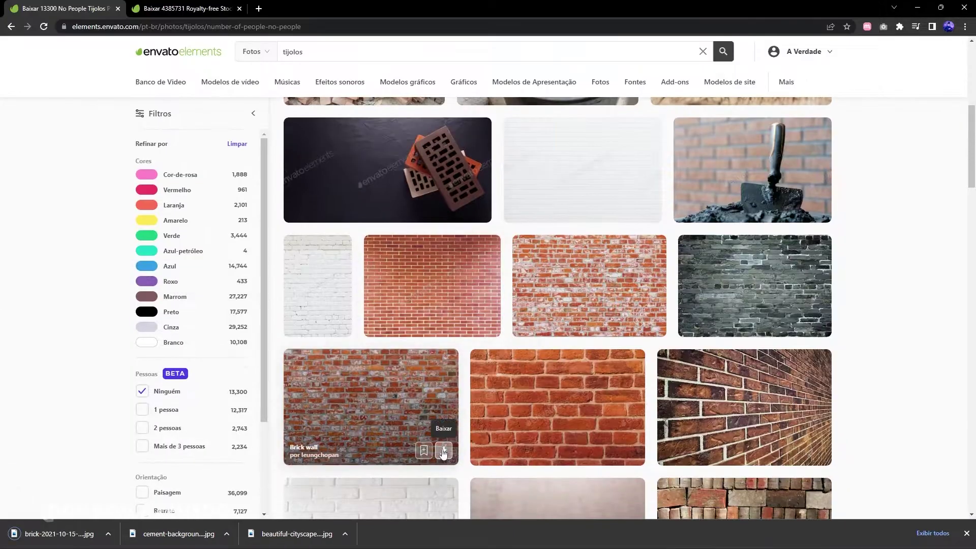
{"action": "left_click", "coordinate": [444, 452]}
{"action": "left_click", "coordinate": [478, 340]}
{"action": "key", "text": "Return"}
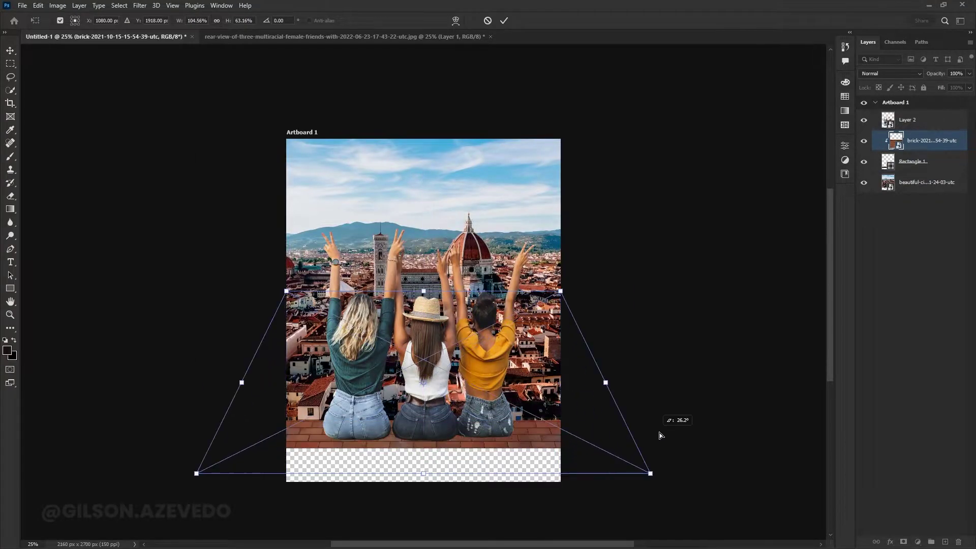
Stretch the brick-wall texture wider so it spans the ledge beneath the women.
{"action": "left_click_drag", "start_coordinate": [560, 310], "coordinate": [721, 407]}
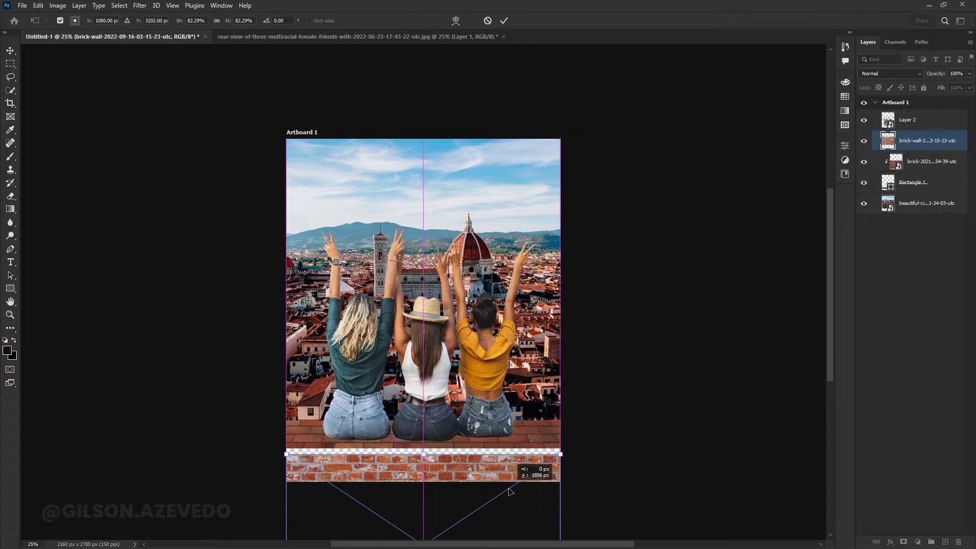
{"action": "left_click_drag", "start_coordinate": [921, 146], "coordinate": [922, 194]}
{"action": "key", "text": "ctrl+t"}
{"action": "left_click_drag", "start_coordinate": [512, 453], "coordinate": [514, 475]}
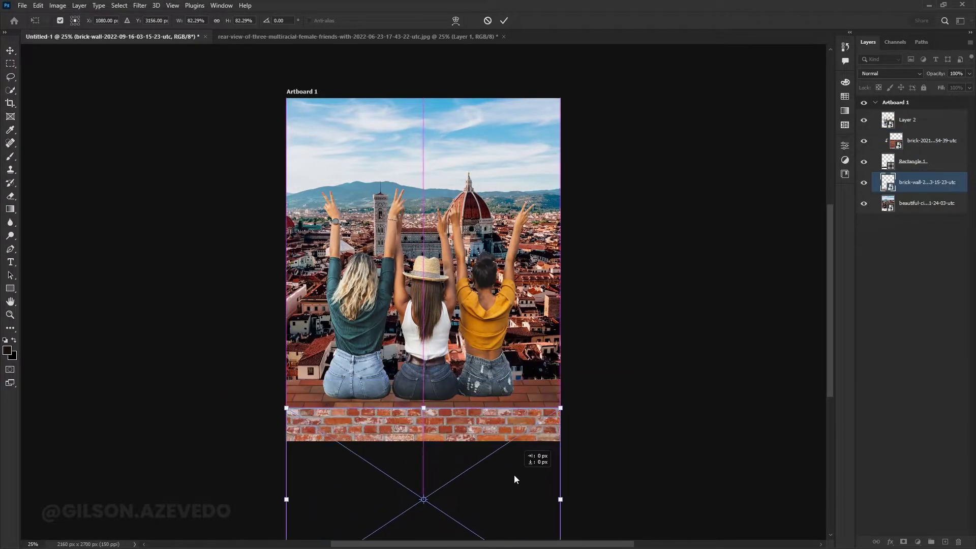
{"action": "scroll", "coordinate": [514, 475], "scroll_direction": "down", "scroll_amount": 3}
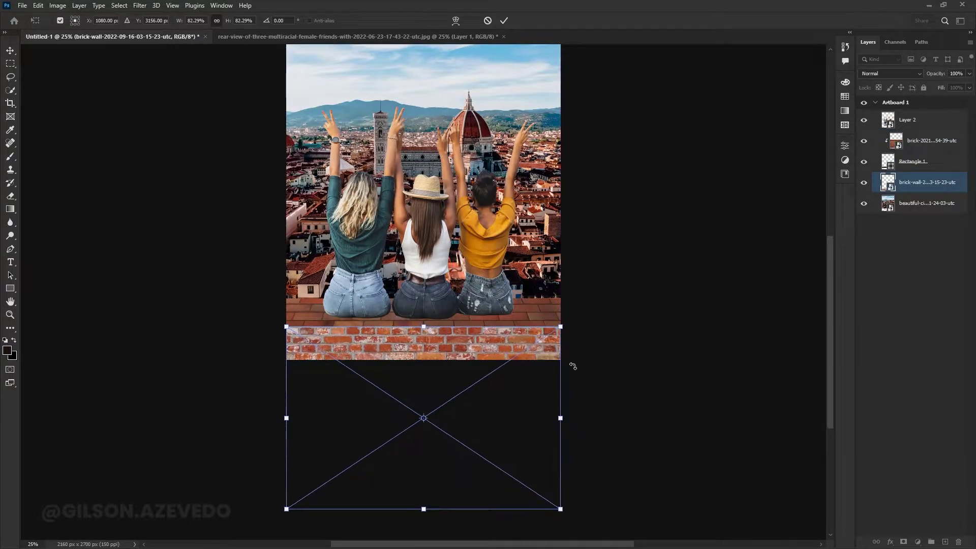
{"action": "left_click_drag", "start_coordinate": [561, 418], "coordinate": [573, 422]}
{"action": "key", "text": "Return"}
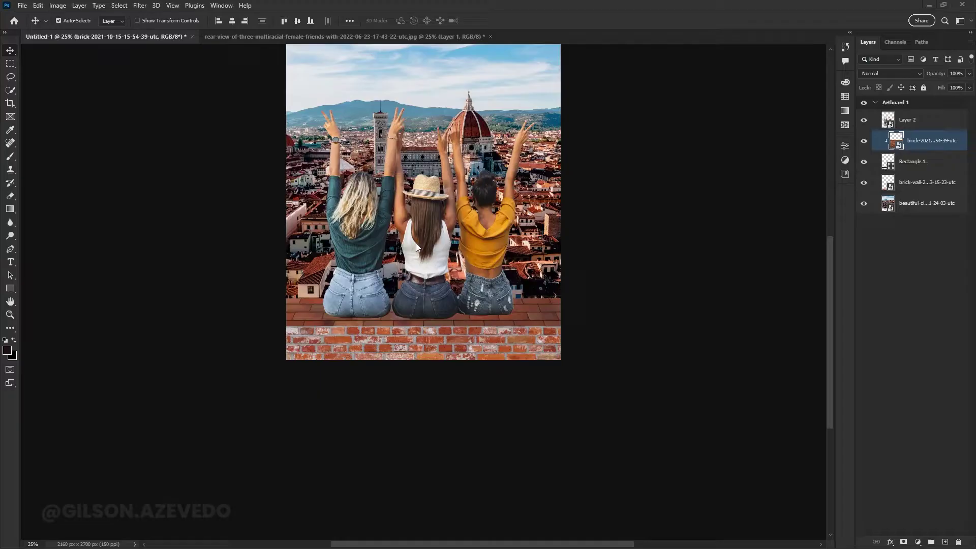
Clip the cement texture to the layer below at Normal blending and delete the old brick layer.
{"action": "left_click", "coordinate": [920, 150], "text": "alt"}
{"action": "left_click", "coordinate": [890, 74]}
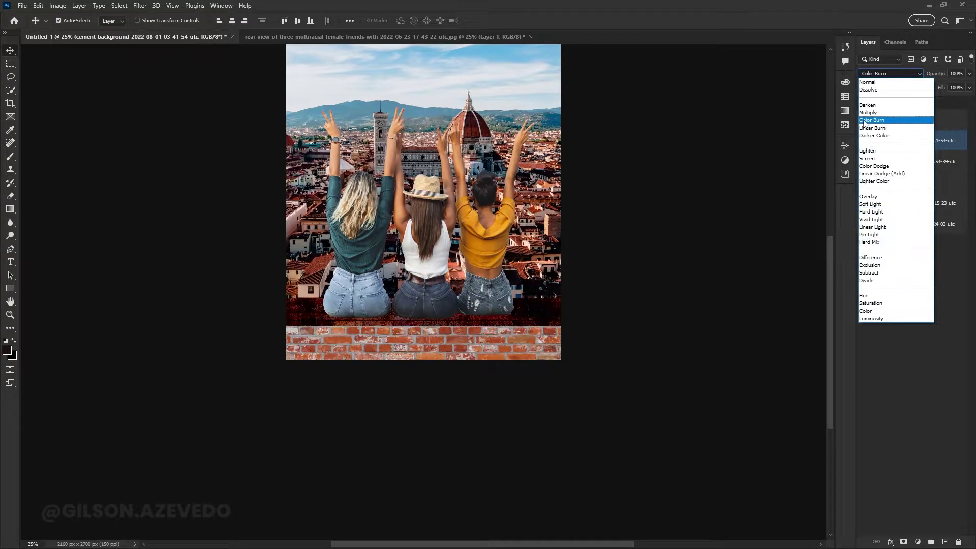
{"action": "left_click", "coordinate": [885, 122]}
{"action": "left_click", "coordinate": [899, 74]}
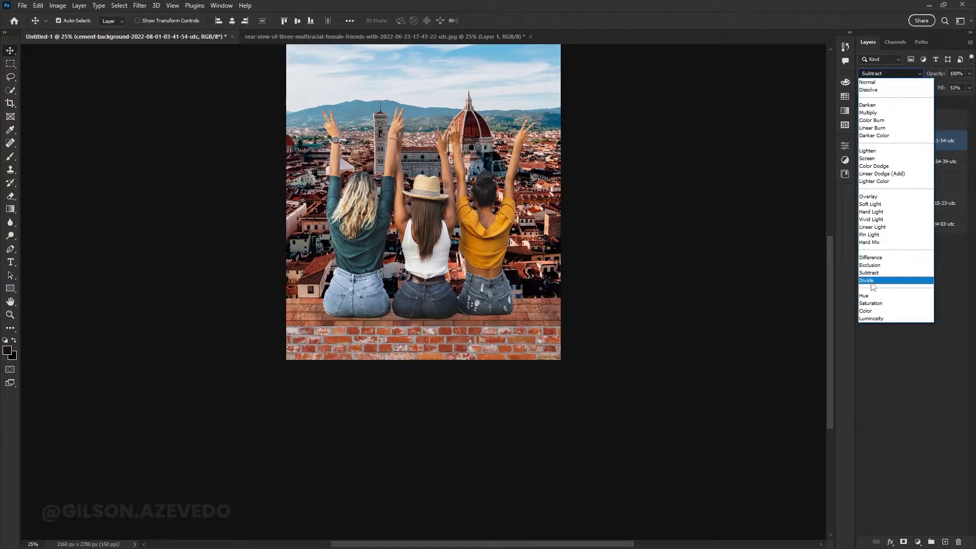
{"action": "left_click", "coordinate": [864, 83]}
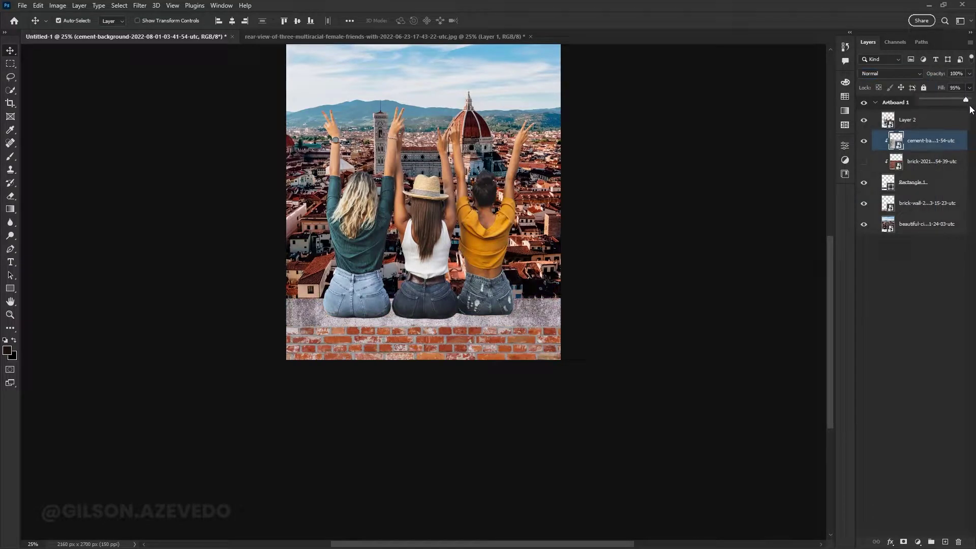
{"action": "left_click", "coordinate": [930, 161]}
{"action": "key", "text": "Delete"}
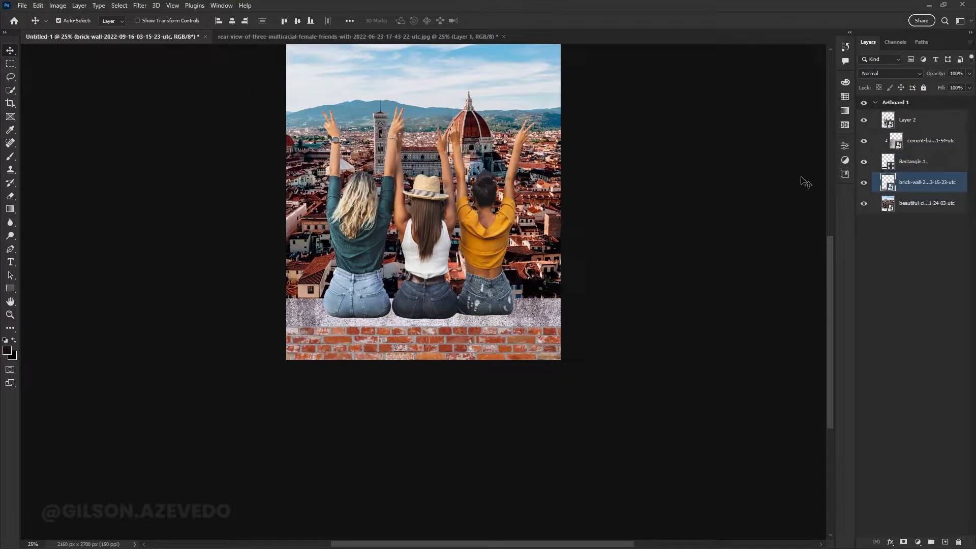
{"action": "left_click", "coordinate": [910, 161]}
Stretch a rectangle copy over the brick strip and skew a cement texture copy over the front face in perspective.
{"action": "key", "text": "ctrl+j"}
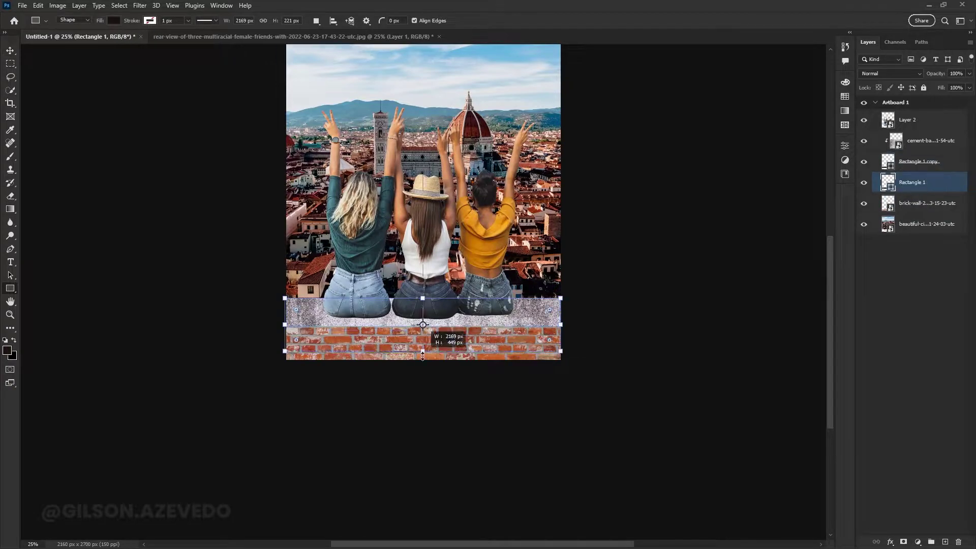
{"action": "left_click_drag", "start_coordinate": [424, 313], "coordinate": [424, 345]}
{"action": "left_click", "coordinate": [931, 140]}
{"action": "key", "text": "ctrl+t"}
{"action": "key", "text": "Return"}
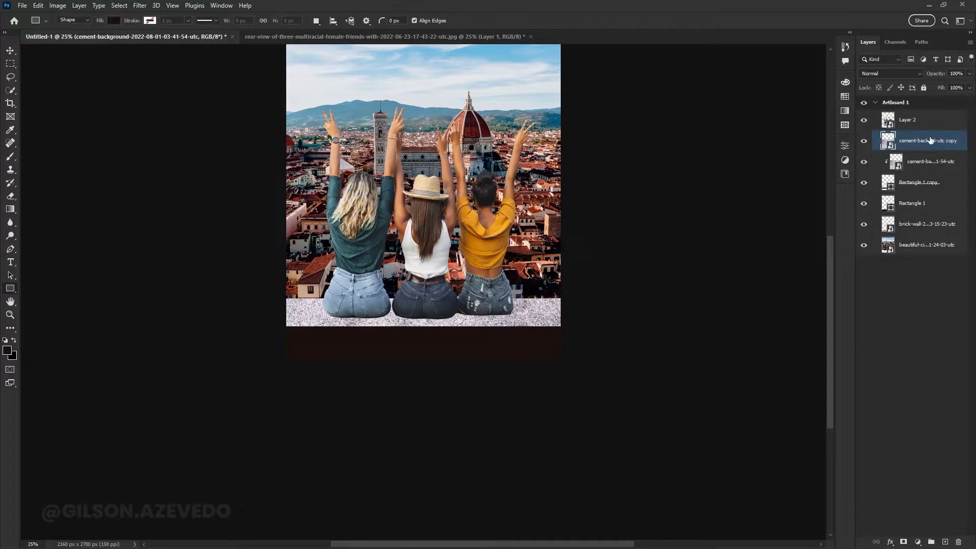
{"action": "key", "text": "ctrl+j"}
{"action": "key", "text": "ctrl+t"}
{"action": "mouse_move", "coordinate": [672, 367]}
{"action": "left_mouse_down"}
{"action": "mouse_move", "coordinate": [670, 457]}
{"action": "mouse_move", "coordinate": [574, 450]}
{"action": "left_mouse_up"}
{"action": "left_click_drag", "start_coordinate": [561, 247], "coordinate": [686, 261]}
{"action": "key", "text": "Return"}
Darken the front face's top edge on a clipped layer with a 139 px soft black brush.
{"action": "key", "text": "u"}
{"action": "left_click", "coordinate": [945, 542]}
{"action": "key", "text": "ctrl+alt+g"}
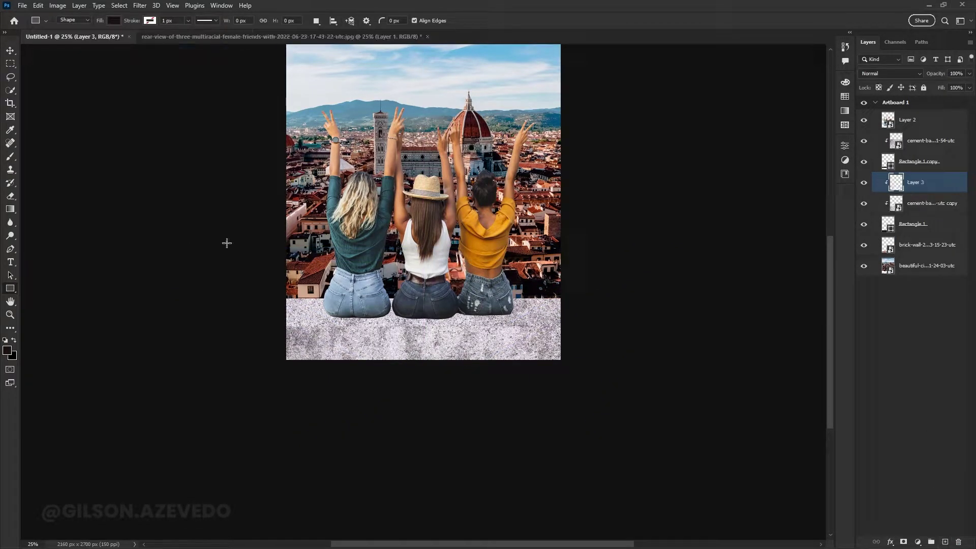
{"action": "key", "text": "b"}
{"action": "right_click", "coordinate": [423, 184]}
{"action": "type", "text": "139"}
{"action": "key", "text": "Return"}
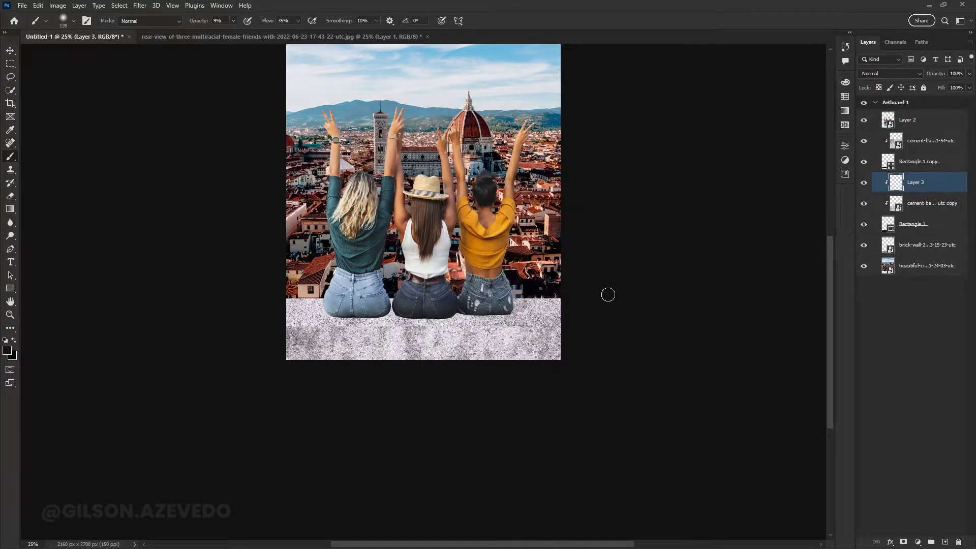
{"action": "left_click_drag", "start_coordinate": [663, 324], "coordinate": [393, 338]}
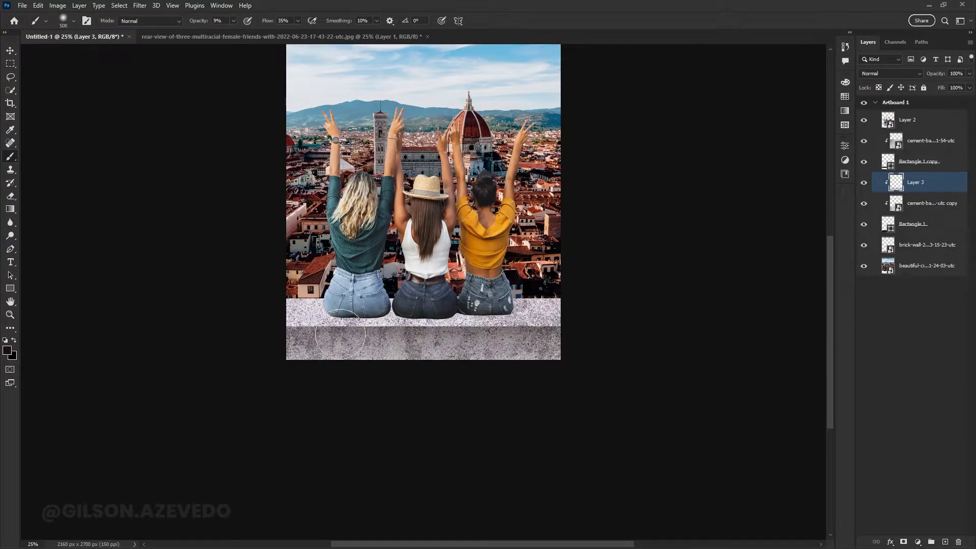
Shadow the ledge top on a new clipped layer, then darken the wall's bottom edge.
{"action": "left_click", "coordinate": [925, 140]}
{"action": "key", "text": "ctrl+shift+alt+n"}
{"action": "key", "text": "bracketleft"}
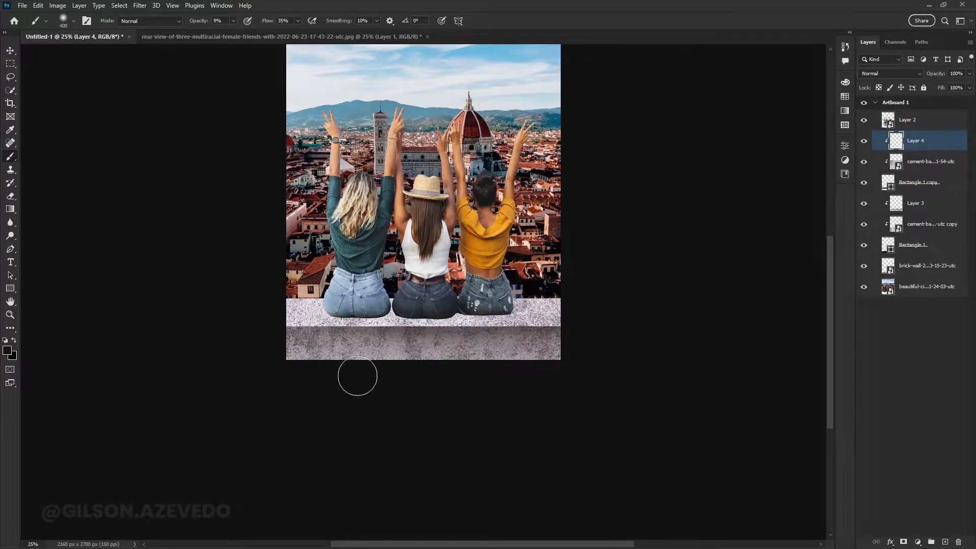
{"action": "left_click_drag", "start_coordinate": [339, 323], "coordinate": [559, 326]}
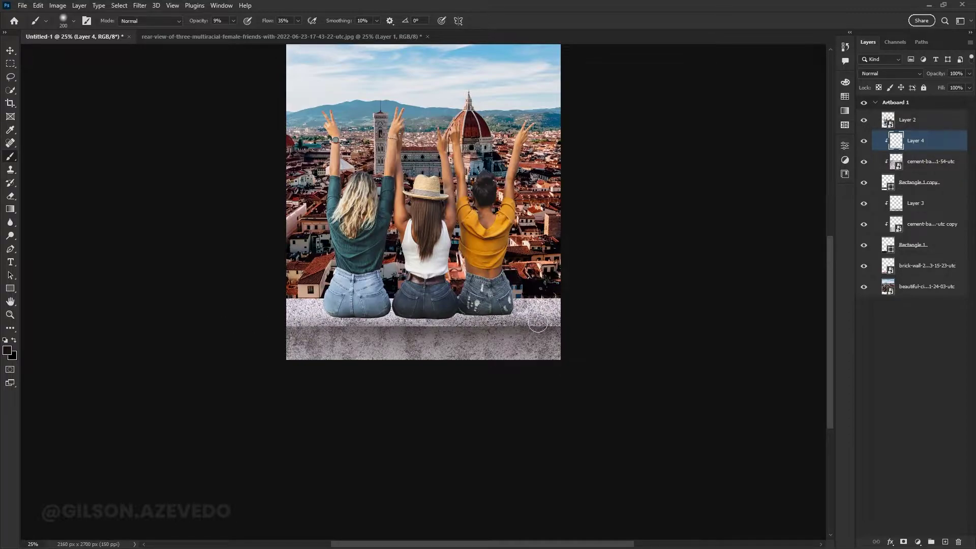
{"action": "left_click", "coordinate": [915, 204]}
{"action": "left_click_drag", "start_coordinate": [557, 356], "coordinate": [326, 348]}
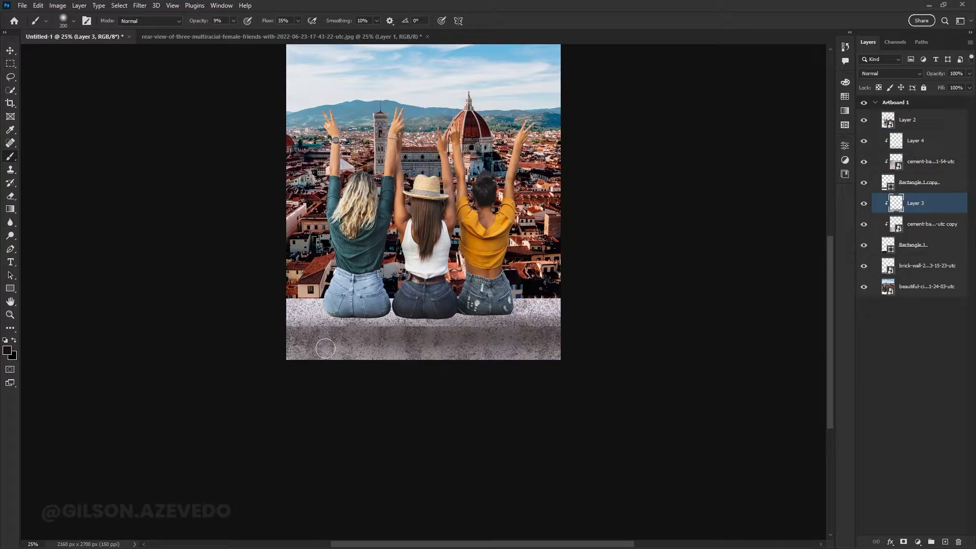
{"action": "mouse_move", "coordinate": [471, 346]}
{"action": "left_mouse_down"}
{"action": "mouse_move", "coordinate": [614, 355]}
{"action": "mouse_move", "coordinate": [599, 368]}
{"action": "mouse_move", "coordinate": [401, 362]}
{"action": "left_mouse_up"}
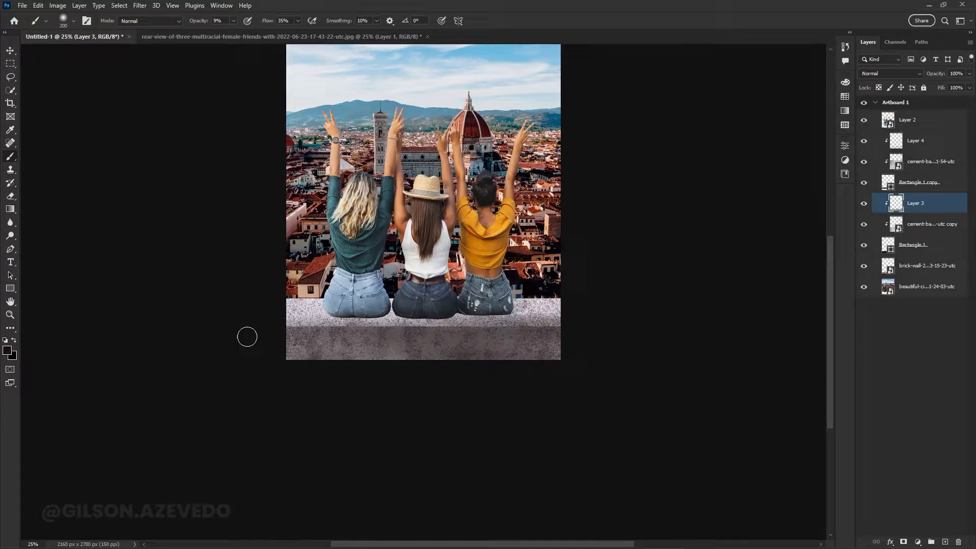
Group the background layers into a group named bg.
{"action": "left_click", "coordinate": [915, 141]}
{"action": "left_click", "coordinate": [915, 287], "text": "shift"}
{"action": "key", "text": "ctrl+g"}
{"action": "double_click", "coordinate": [904, 136]}
{"action": "type", "text": "bg"}
{"action": "key", "text": "Return"}
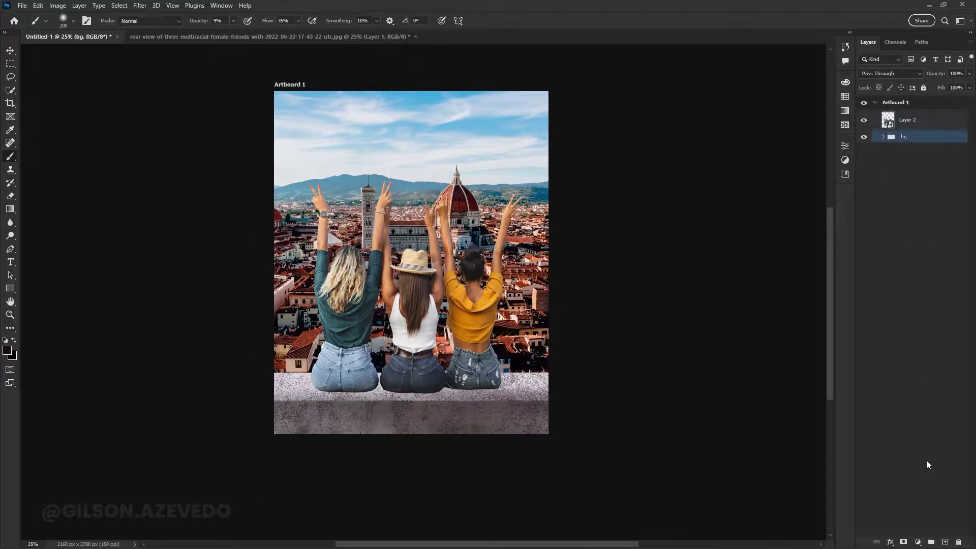
Paint soft shadows beneath the women on a clipped layer named shadow inside bg.
{"action": "key", "text": "ctrl+shift+alt+n"}
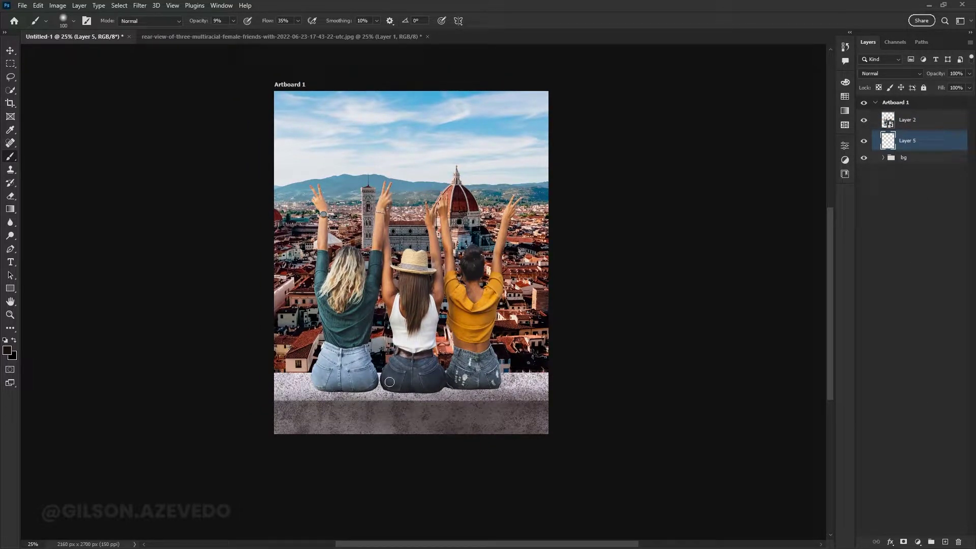
{"action": "key", "text": "ctrl+plus"}
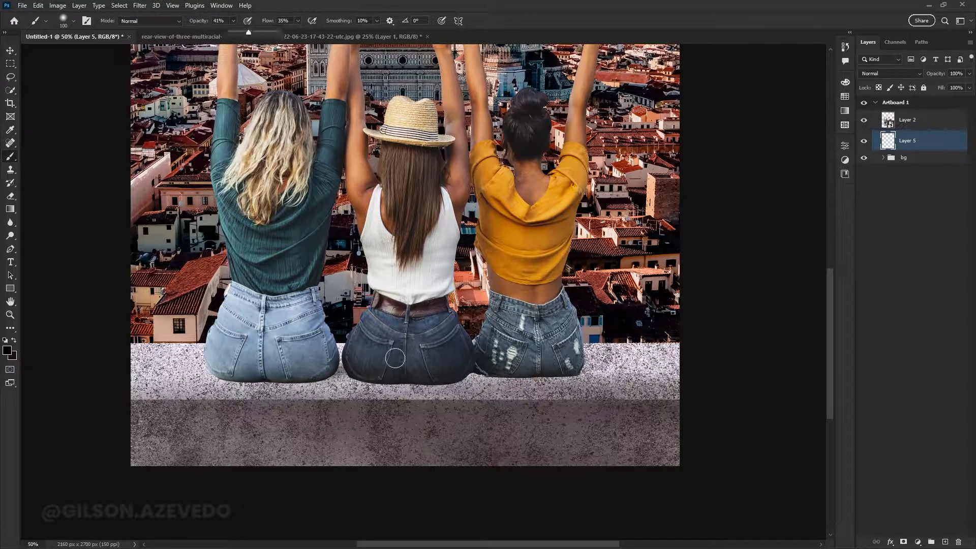
{"action": "left_click", "coordinate": [395, 358]}
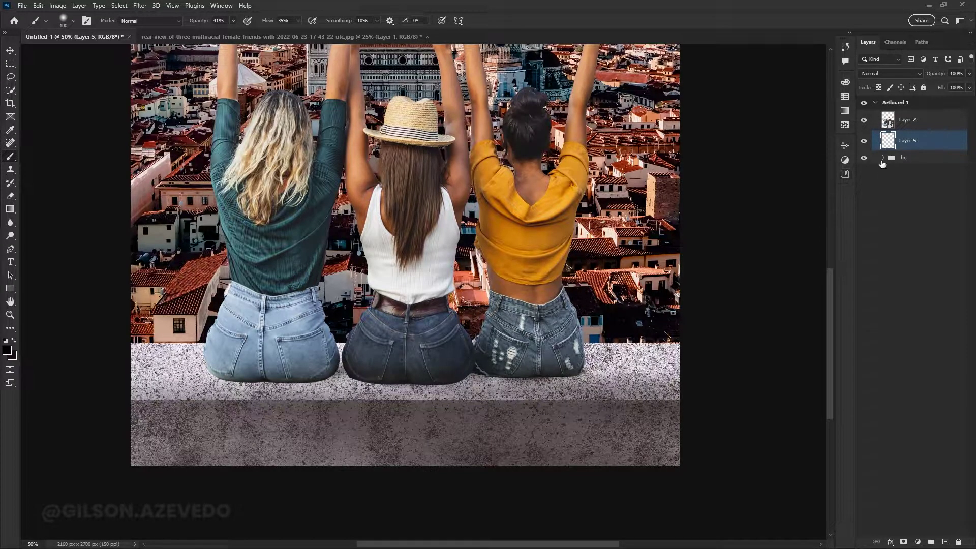
{"action": "double_click", "coordinate": [908, 141]}
{"action": "type", "text": "shadow"}
{"action": "key", "text": "Return"}
{"action": "key", "text": "ctrl+bracketleft"}
{"action": "key", "text": "ctrl+alt+g"}
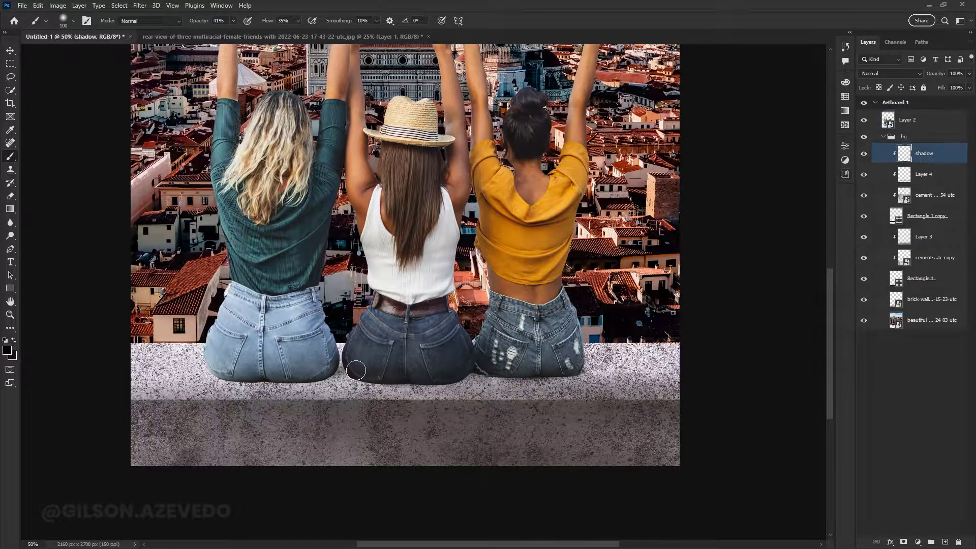
{"action": "left_click_drag", "start_coordinate": [209, 370], "coordinate": [500, 362]}
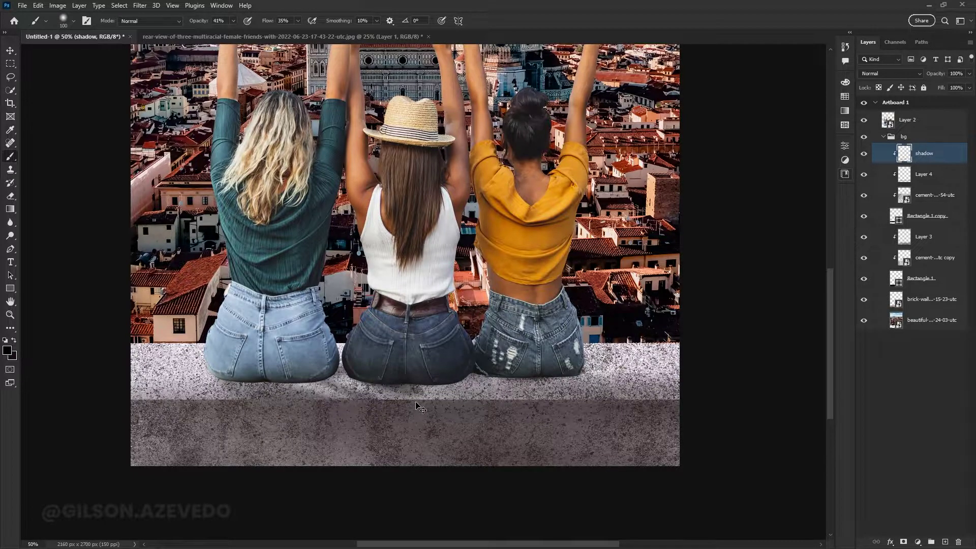
{"action": "key", "text": "bracketleft"}
{"action": "key", "text": "bracketleft"}
{"action": "key", "text": "bracketleft"}
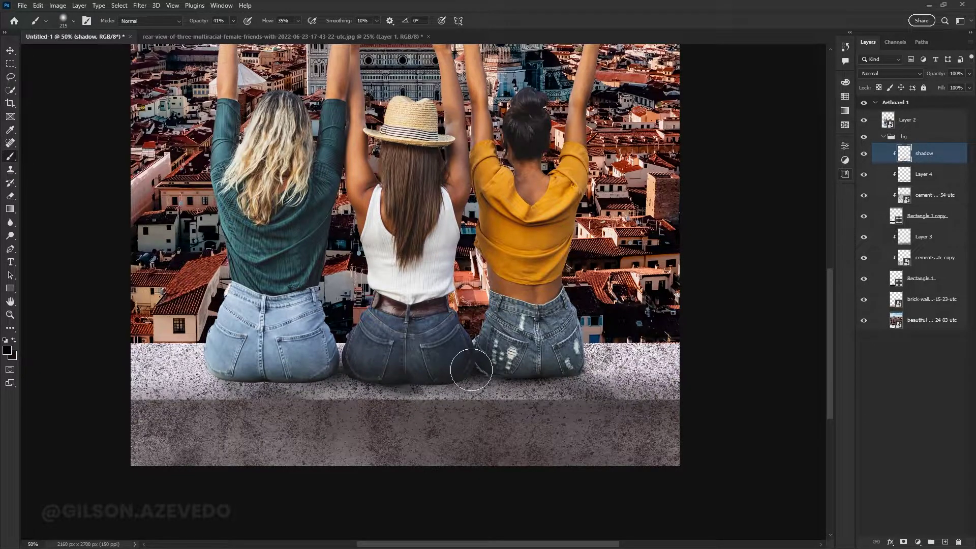
{"action": "left_click_drag", "start_coordinate": [356, 381], "coordinate": [228, 389]}
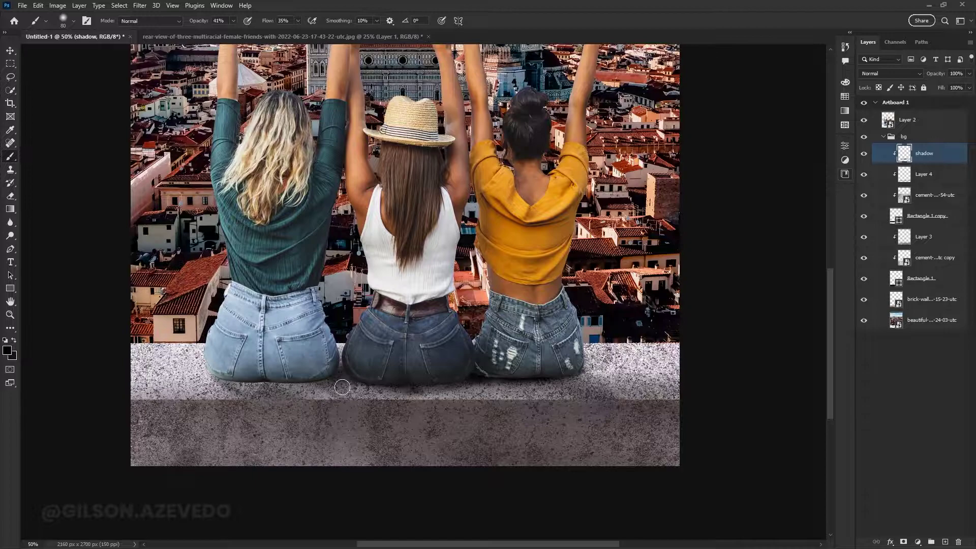
{"action": "left_click_drag", "start_coordinate": [315, 371], "coordinate": [473, 395]}
Shade the bottom of the jeans on a new layer clipped to the women.
{"action": "key", "text": "ctrl+minus"}
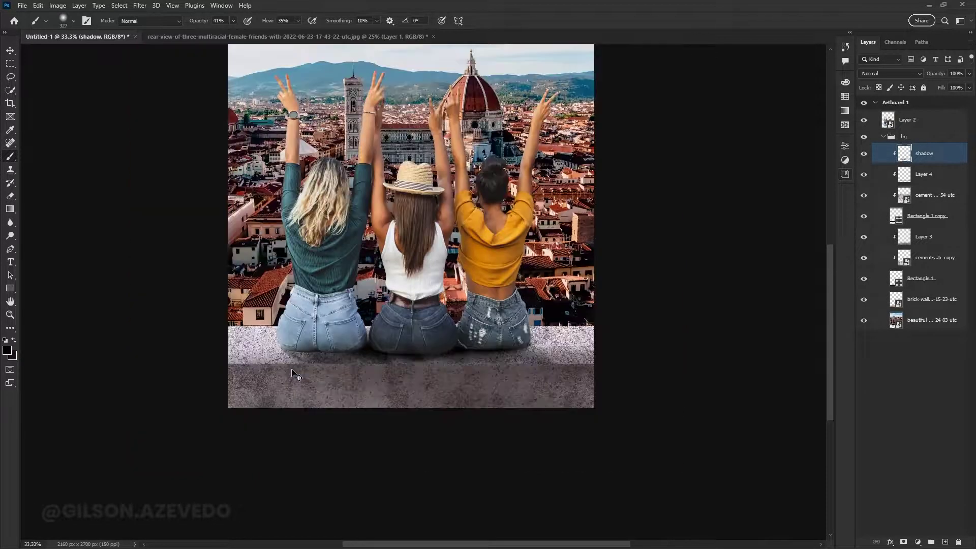
{"action": "left_click", "coordinate": [883, 137]}
{"action": "left_click", "coordinate": [913, 122]}
{"action": "key", "text": "ctrl+alt+shift+n"}
{"action": "key", "text": "ctrl+alt+g"}
{"action": "key", "text": "bracketleft"}
{"action": "key", "text": "bracketleft"}
{"action": "key", "text": "bracketleft"}
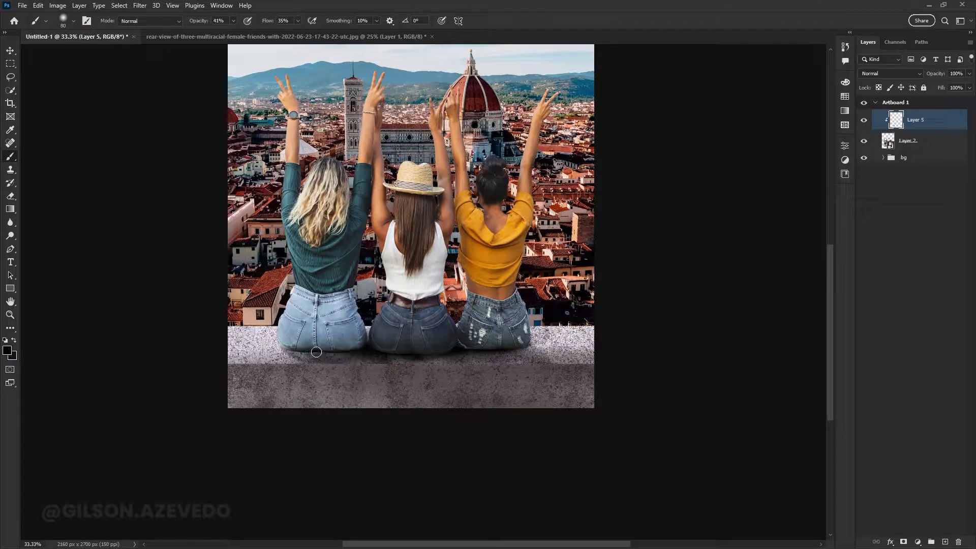
{"action": "left_click_drag", "start_coordinate": [451, 354], "coordinate": [529, 343]}
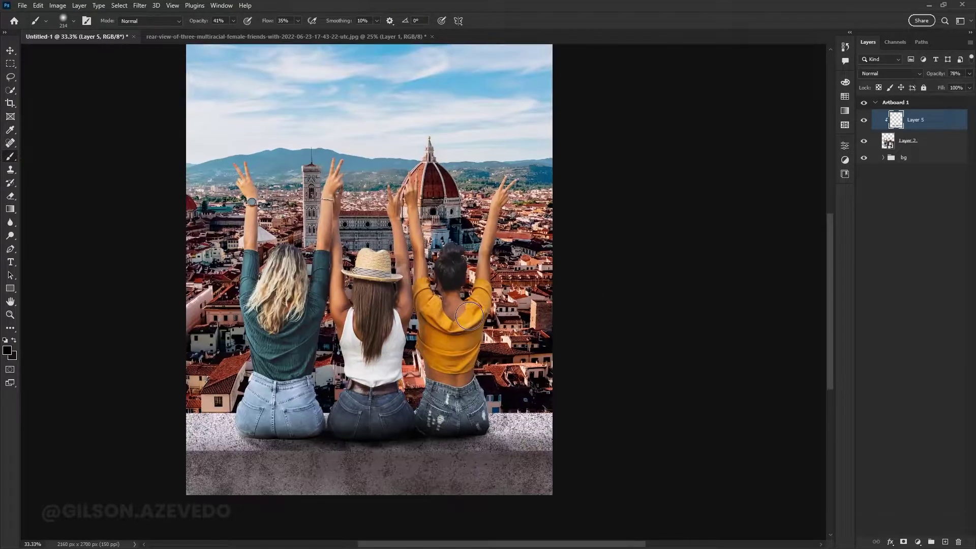
Close the original rear-view photo without saving changes.
{"action": "left_click", "coordinate": [22, 5]}
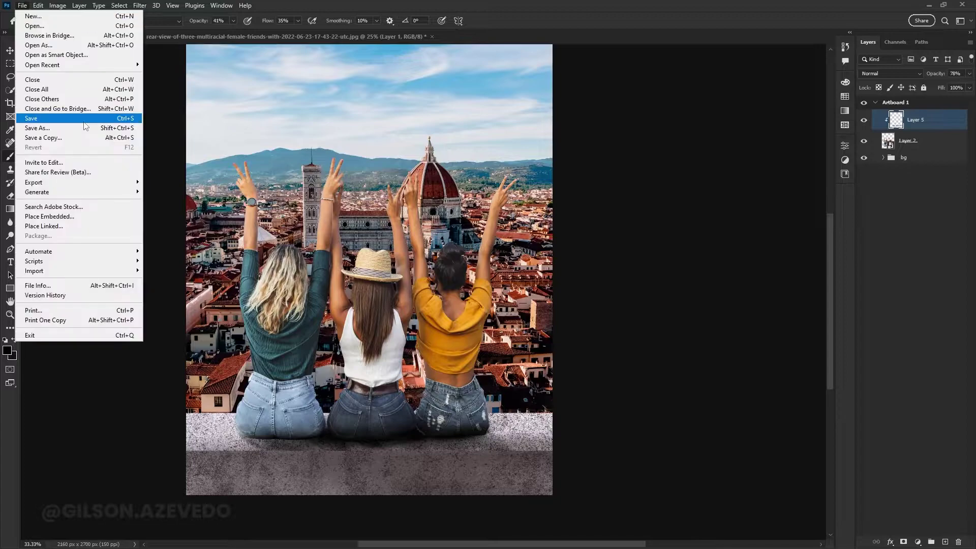
{"action": "left_click", "coordinate": [46, 94]}
{"action": "left_click", "coordinate": [484, 207]}
Add a Curves adjustment above the women and adjust it through the Red, Green and Blue channels.
{"action": "left_click", "coordinate": [918, 542]}
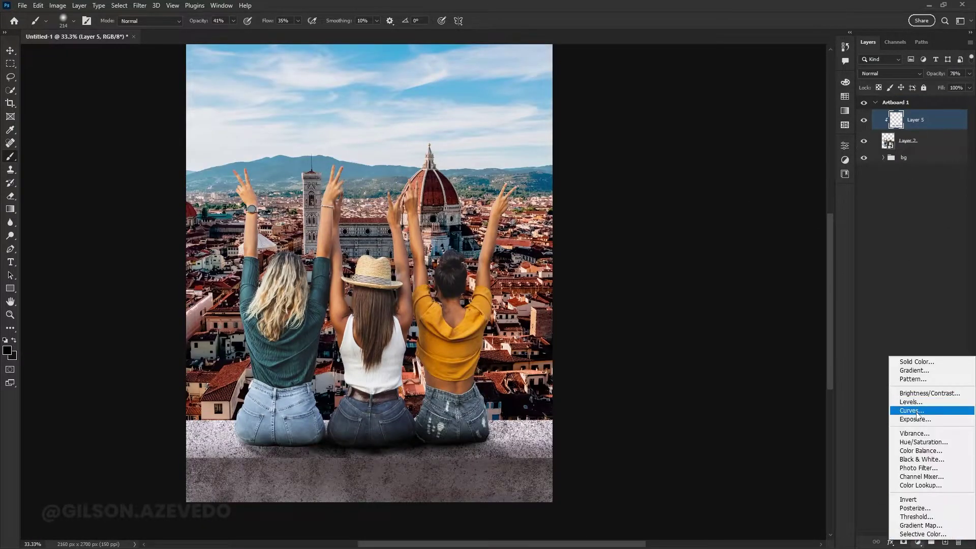
{"action": "left_click", "coordinate": [910, 407]}
{"action": "mouse_move", "coordinate": [818, 201]}
{"action": "left_mouse_down"}
{"action": "mouse_move", "coordinate": [820, 214]}
{"action": "mouse_move", "coordinate": [818, 200]}
{"action": "left_mouse_up"}
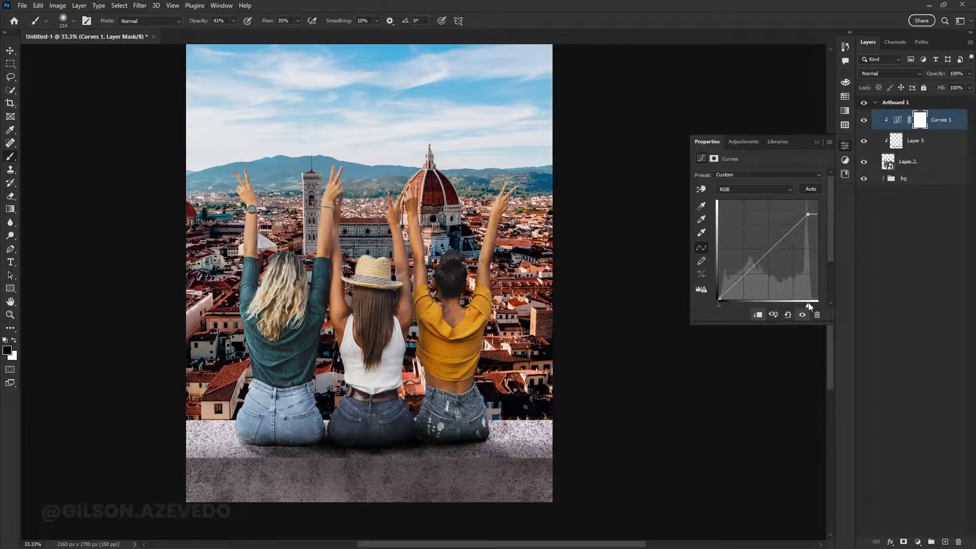
{"action": "left_click", "coordinate": [754, 189]}
{"action": "left_click", "coordinate": [722, 206]}
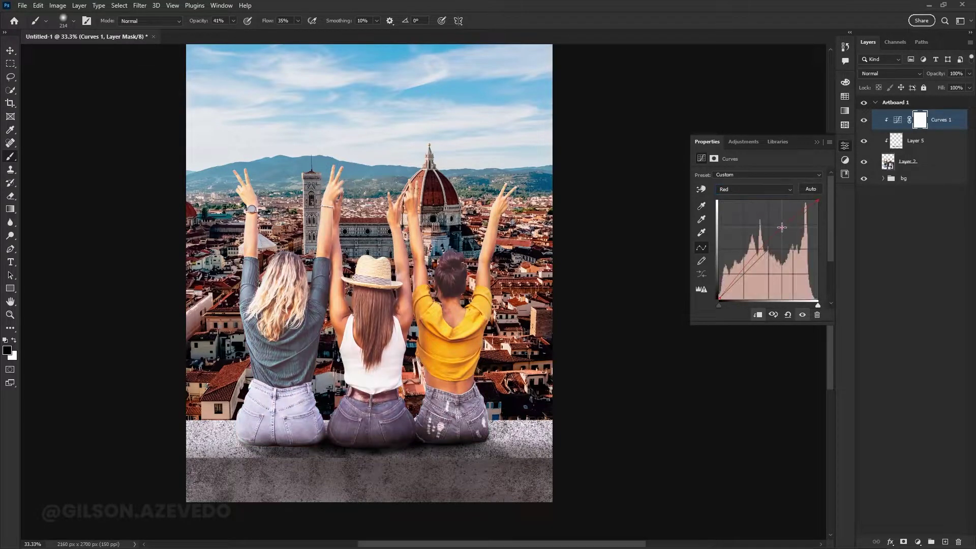
{"action": "left_click", "coordinate": [755, 190]}
{"action": "left_click", "coordinate": [746, 214]}
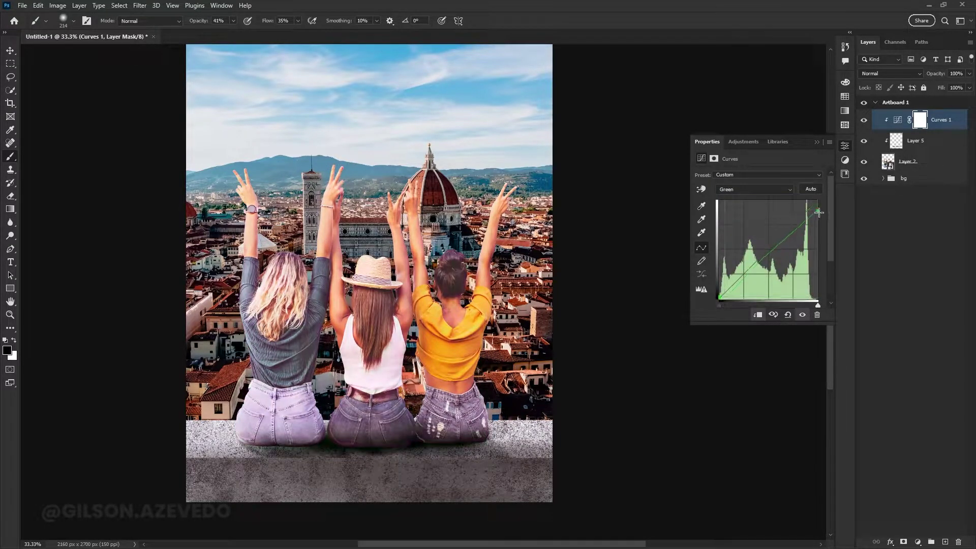
{"action": "left_click", "coordinate": [754, 190]}
{"action": "left_click", "coordinate": [722, 221]}
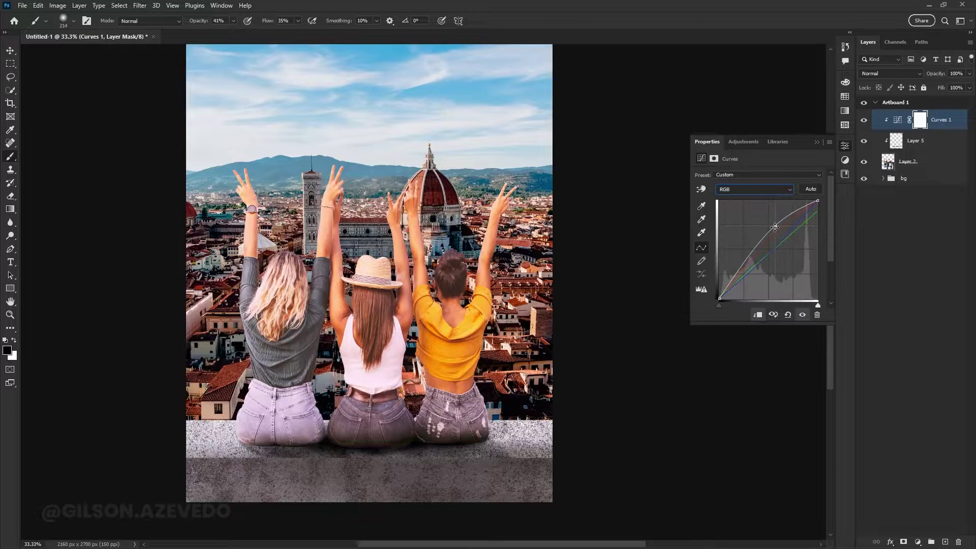
Invert the Curves 1 mask and set the brush to 42% opacity and 100% flow.
{"action": "left_click", "coordinate": [920, 120]}
{"action": "key", "text": "ctrl+i"}
{"action": "left_click", "coordinate": [189, 24]}
{"action": "type", "text": "15"}
{"action": "key", "text": "Return"}
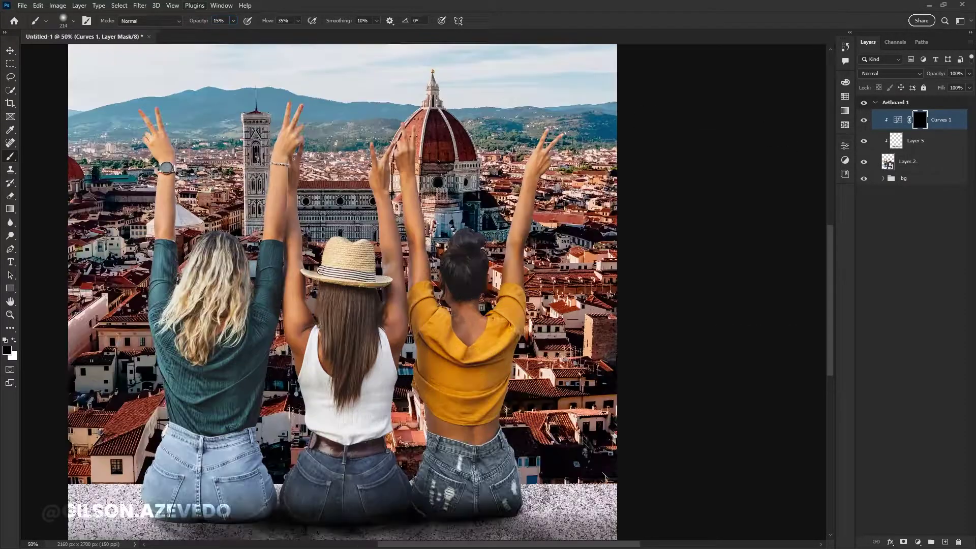
{"action": "key", "text": "ctrl+plus"}
{"action": "scroll", "coordinate": [343, 290], "scroll_direction": "left", "scroll_amount": 4}
{"action": "key", "text": "bracketleft"}
{"action": "key", "text": "bracketleft"}
{"action": "key", "text": "bracketleft"}
{"action": "key", "text": "bracketleft"}
{"action": "key", "text": "bracketleft"}
{"action": "key", "text": "bracketleft"}
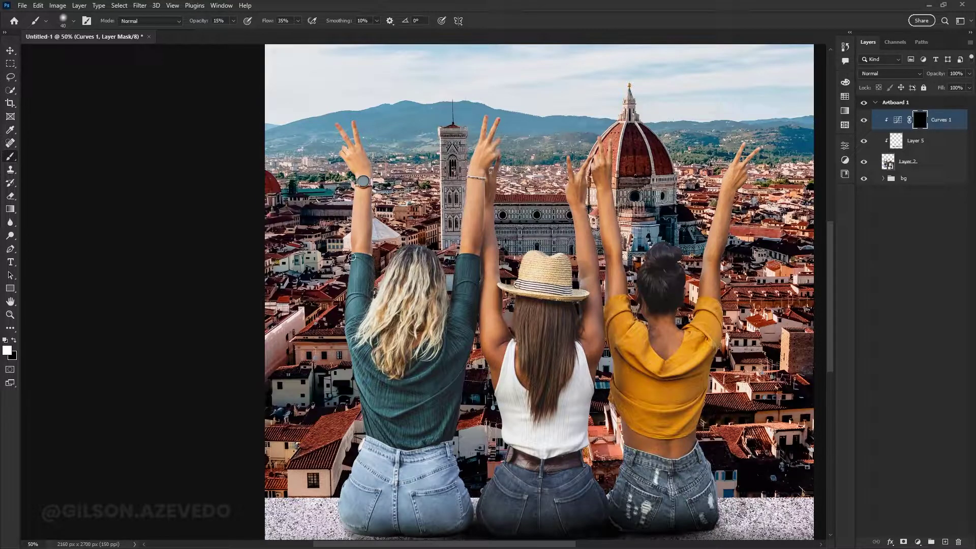
{"action": "key", "text": "4"}
{"action": "key", "text": "2"}
{"action": "key", "text": "shift+0"}
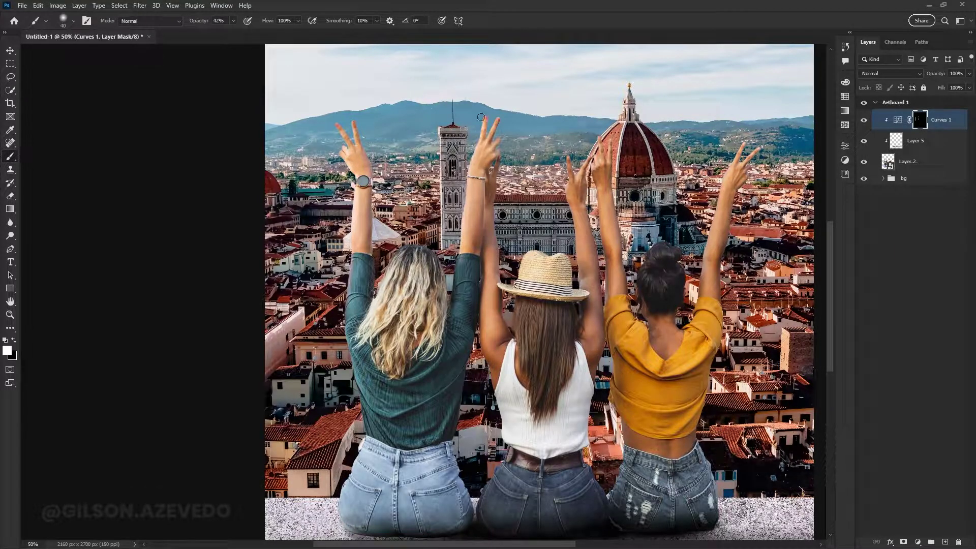
Lift the Curves 1 RGB and Red curves, then paint its mask white at 9% opacity.
{"action": "double_click", "coordinate": [900, 124]}
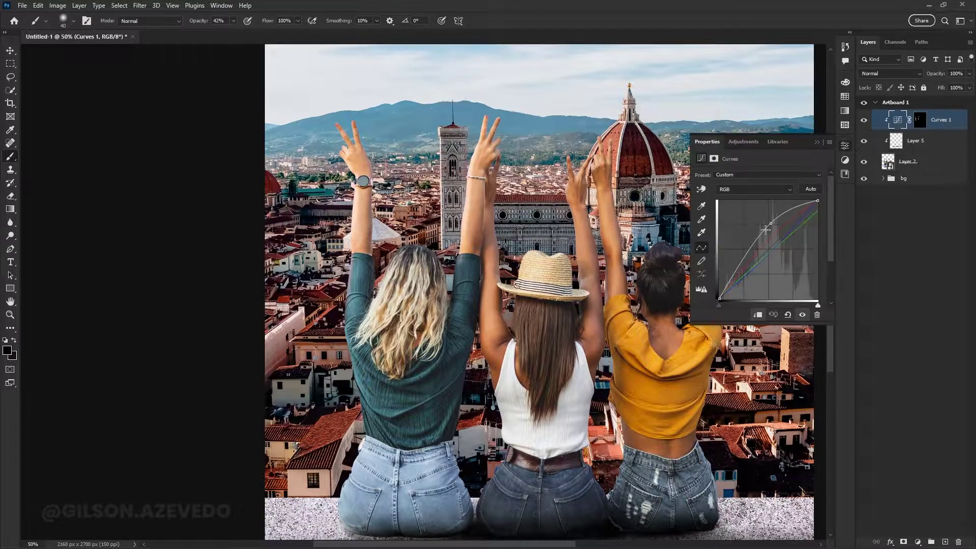
{"action": "left_click_drag", "start_coordinate": [765, 231], "coordinate": [770, 224]}
{"action": "key", "text": "alt+3"}
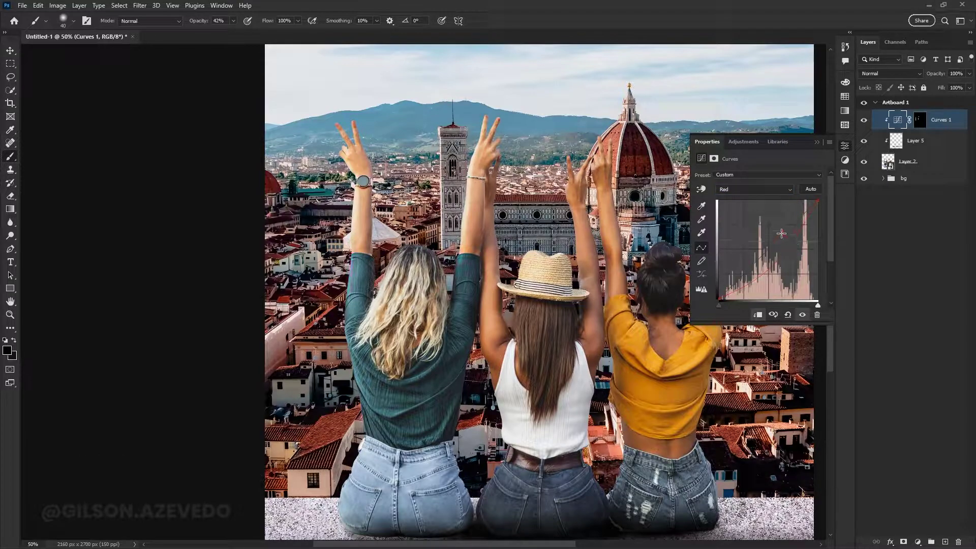
{"action": "key", "text": "ctrl+backslash"}
{"action": "key", "text": "x"}
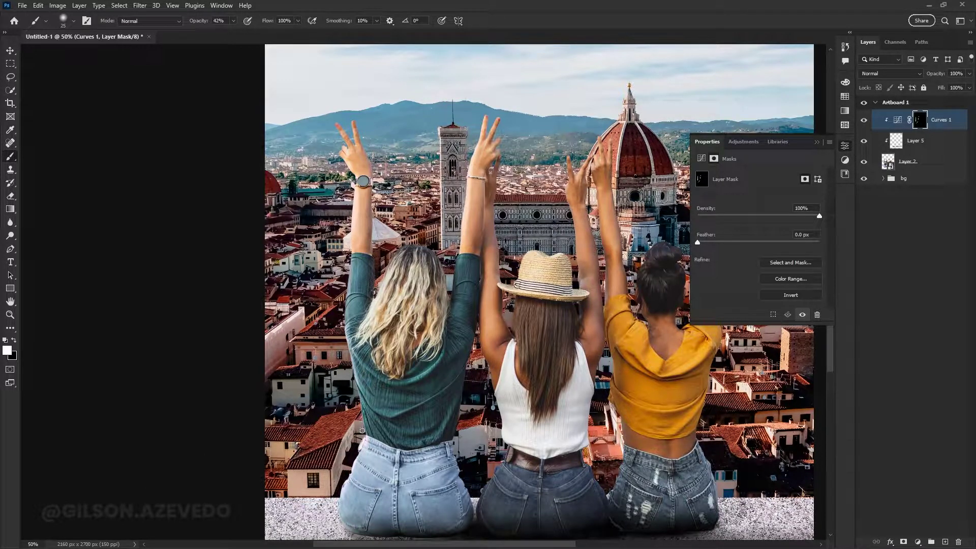
{"action": "key", "text": "0"}
{"action": "key", "text": "9"}
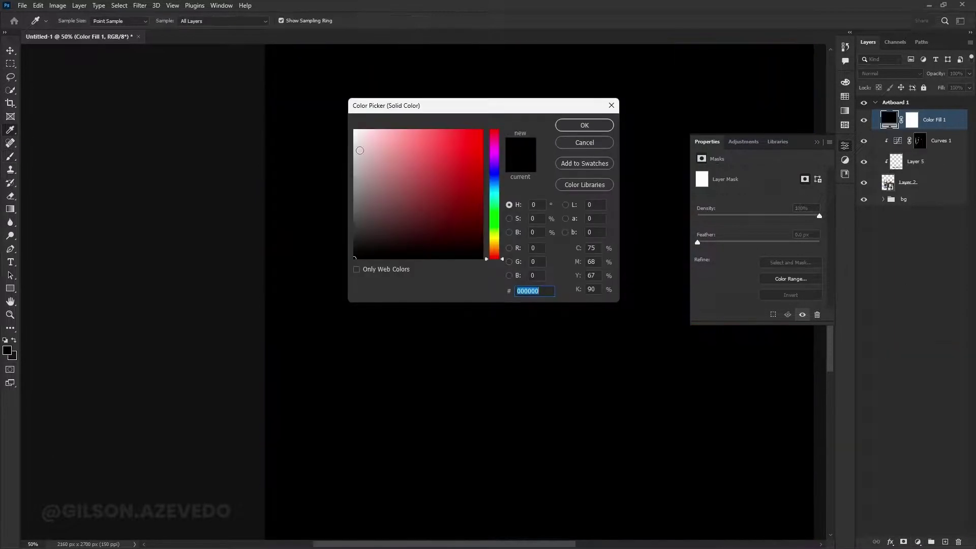
Add a pale cream Solid Color fill layer in Linear Light blend mode.
{"action": "left_click", "coordinate": [362, 137]}
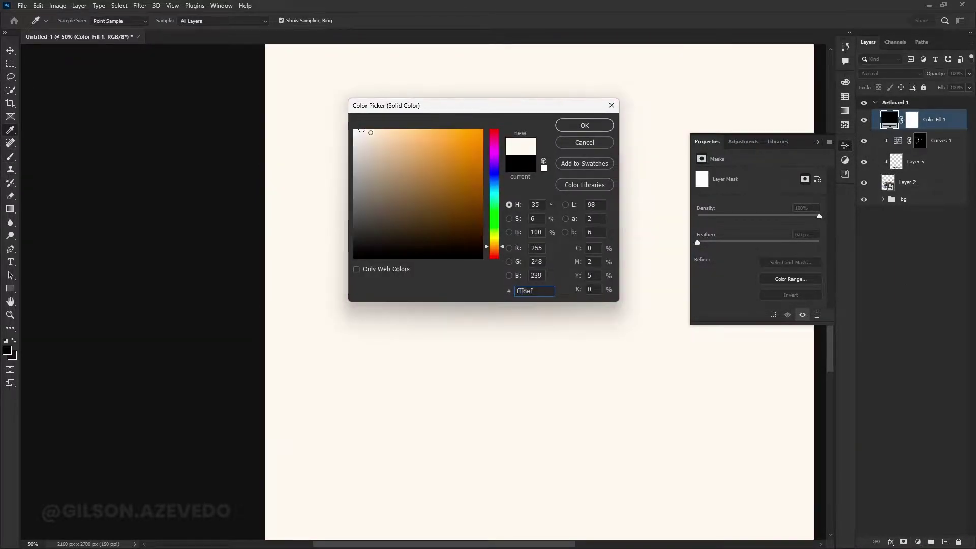
{"action": "left_click", "coordinate": [573, 125]}
{"action": "left_click", "coordinate": [890, 73]}
{"action": "left_click", "coordinate": [869, 196]}
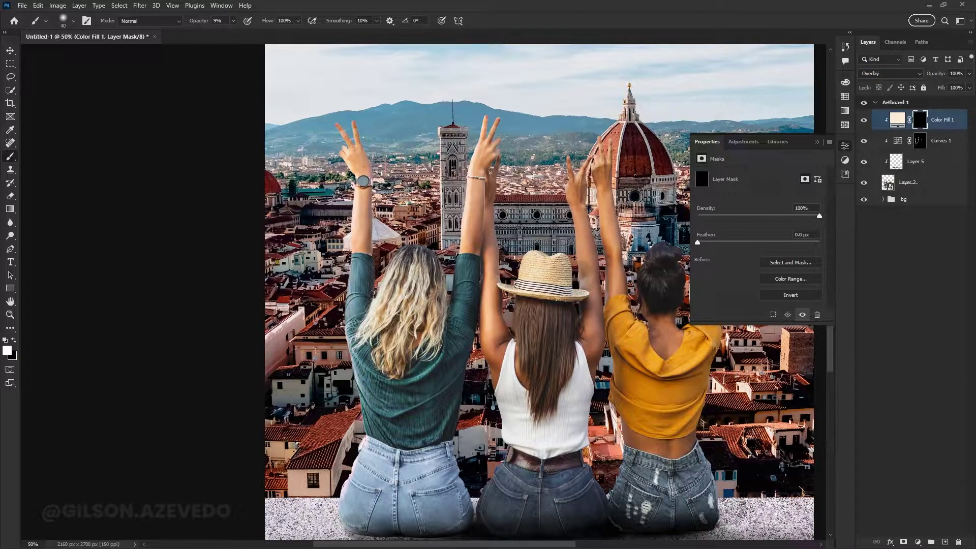
{"action": "key", "text": "Down"}
{"action": "key", "text": "Down"}
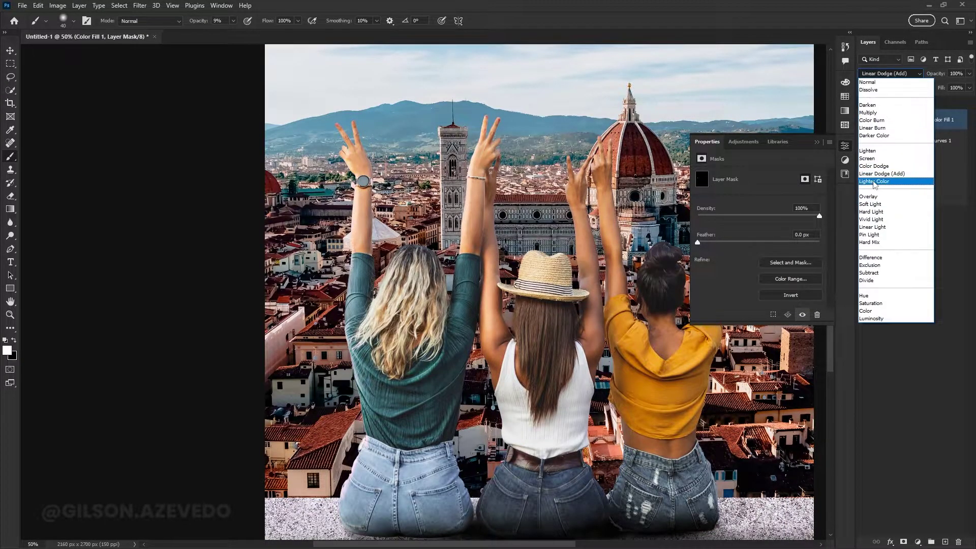
{"action": "key", "text": "Down"}
{"action": "key", "text": "Down"}
{"action": "key", "text": "Return"}
Lasso-select around the raised arm and size the brush for the glow.
{"action": "key", "text": "ctrl+plus"}
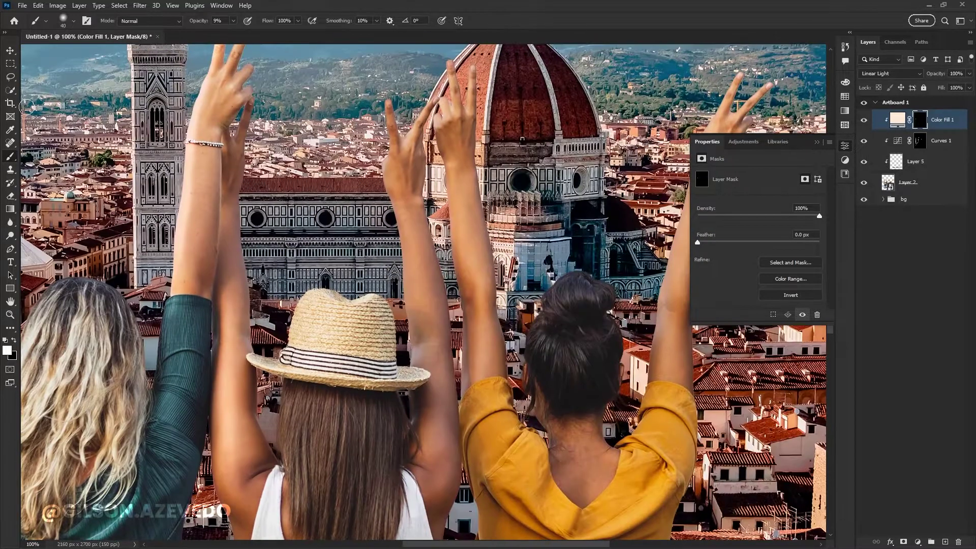
{"action": "key", "text": "l"}
{"action": "left_click_drag", "start_coordinate": [491, 76], "coordinate": [448, 97]}
{"action": "left_click_drag", "start_coordinate": [529, 304], "coordinate": [522, 305]}
{"action": "key", "text": "b"}
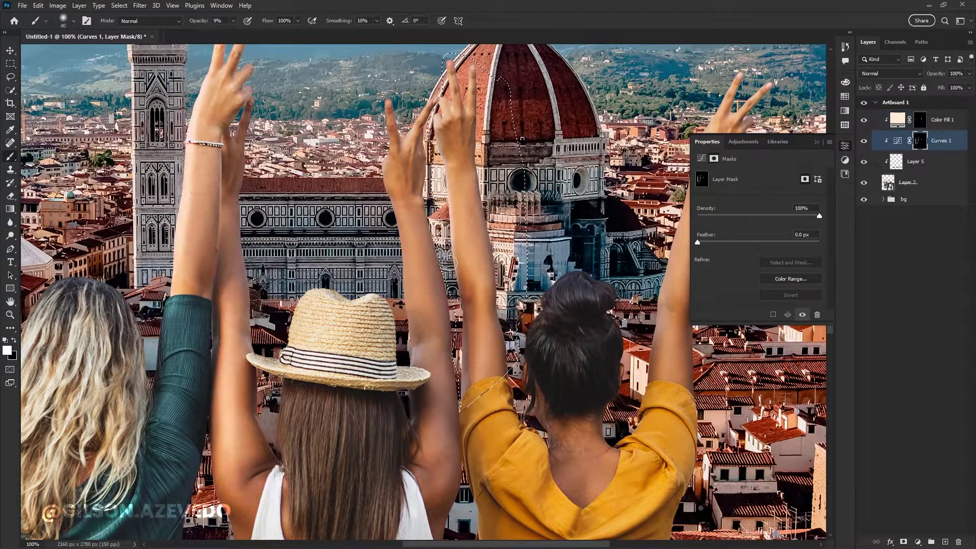
{"action": "key", "text": "bracketleft"}
{"action": "key", "text": "bracketleft"}
{"action": "key", "text": "bracketleft"}
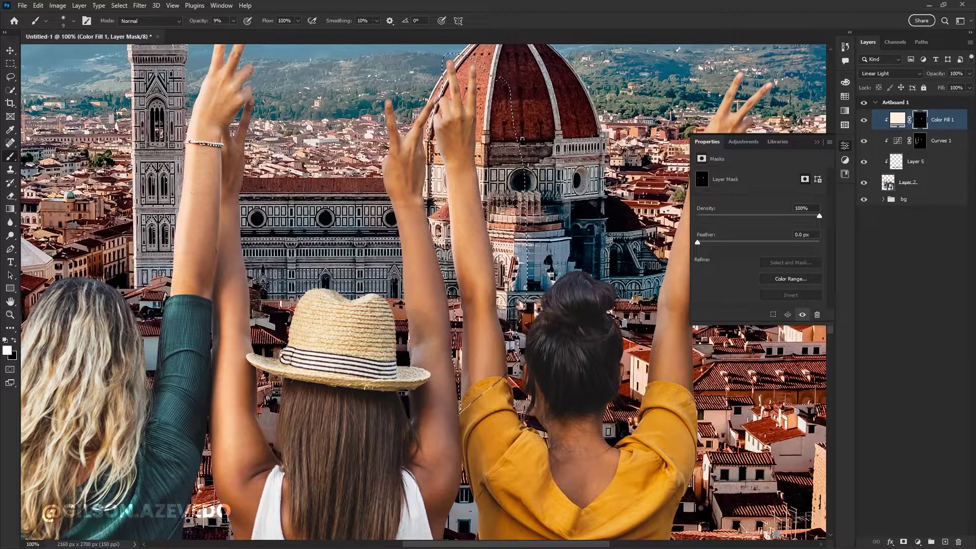
{"action": "key", "text": "bracketright"}
{"action": "key", "text": "bracketright"}
{"action": "key", "text": "bracketright"}
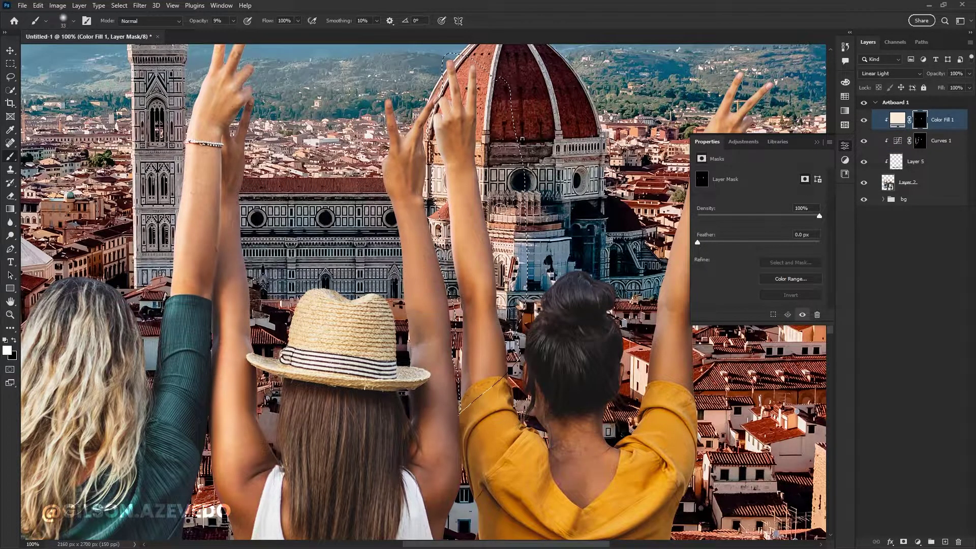
{"action": "key", "text": "ctrl+d"}
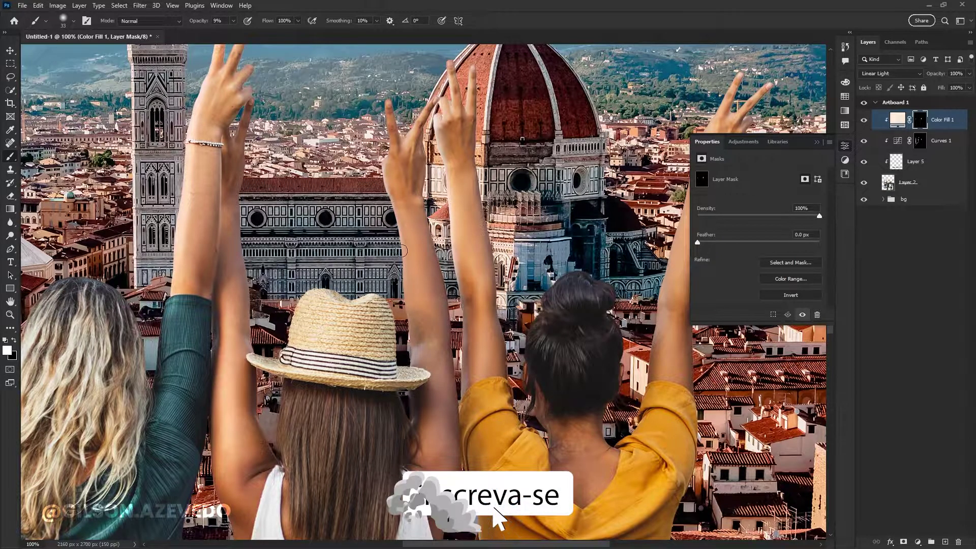
Brush warm glow along the raised arm, the left woman's arm and back, and the middle woman's arm.
{"action": "left_click_drag", "start_coordinate": [386, 200], "coordinate": [381, 108]}
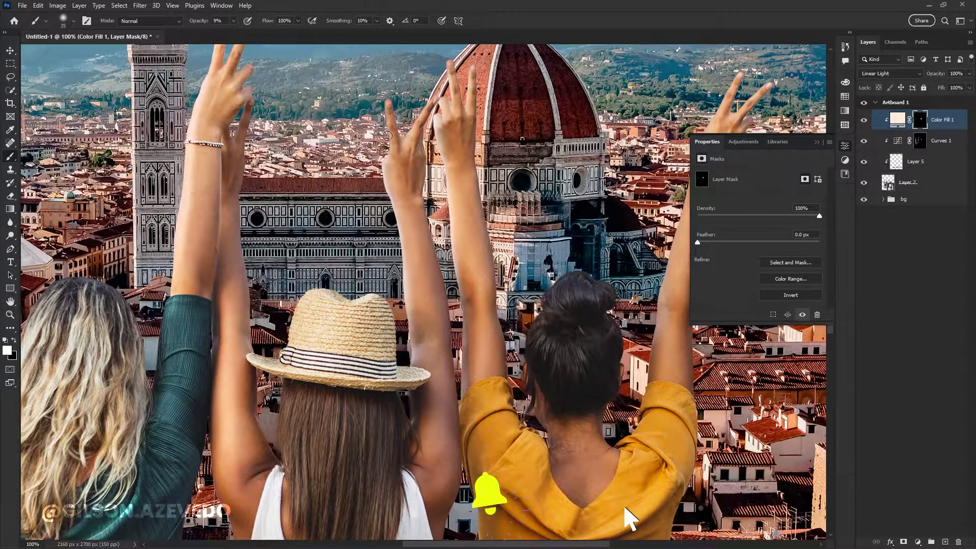
{"action": "key", "text": "bracketleft"}
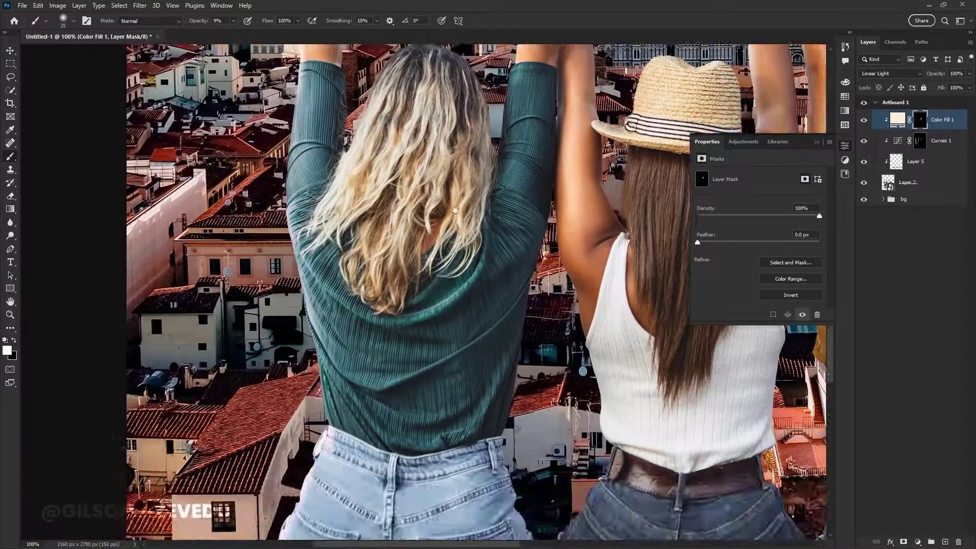
{"action": "left_click_drag", "start_coordinate": [230, 473], "coordinate": [527, 285]}
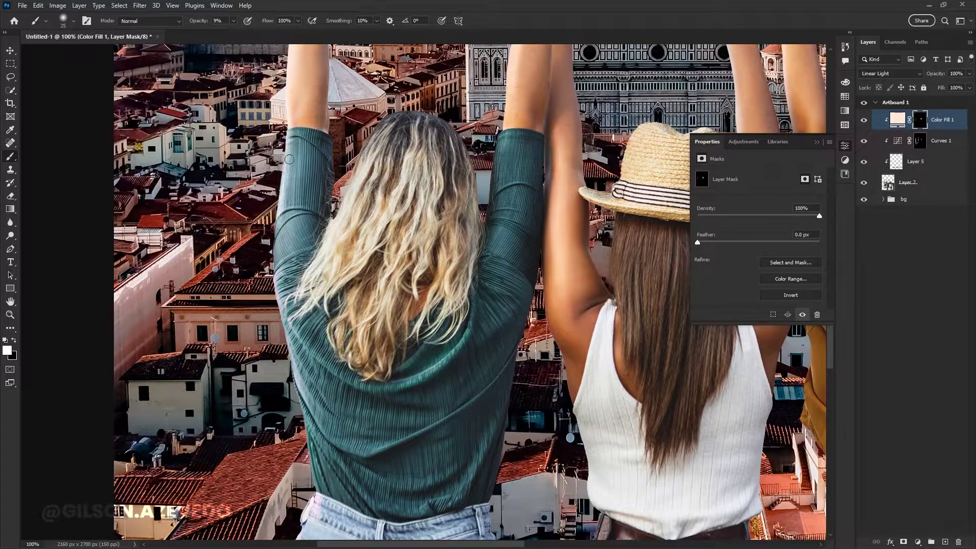
{"action": "left_click_drag", "start_coordinate": [289, 159], "coordinate": [275, 287]}
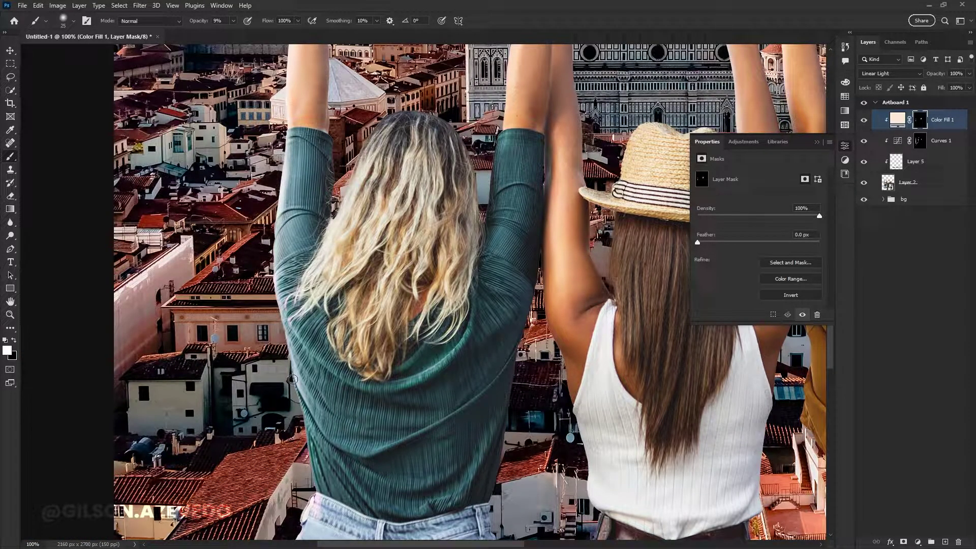
{"action": "left_click_drag", "start_coordinate": [293, 379], "coordinate": [322, 504]}
{"action": "left_click_drag", "start_coordinate": [560, 332], "coordinate": [396, 231]}
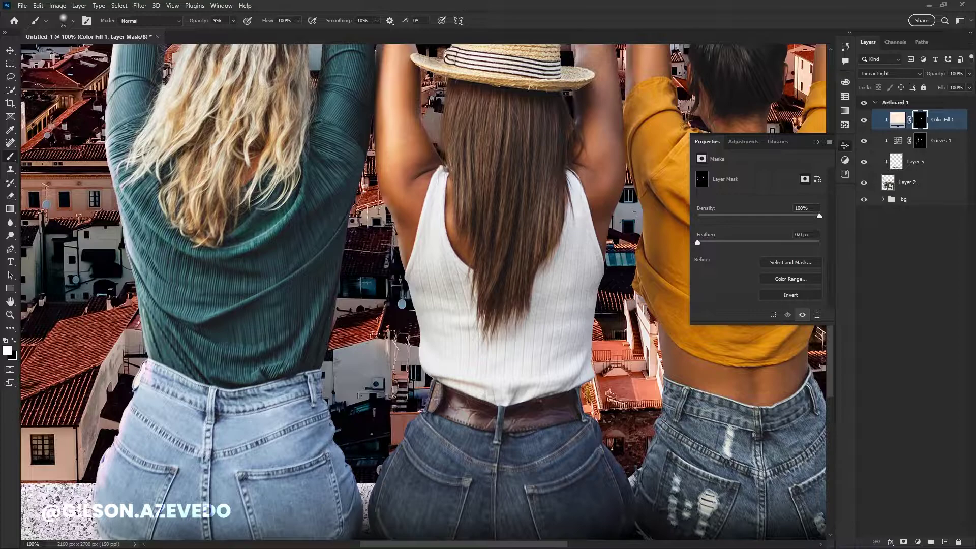
{"action": "scroll", "coordinate": [433, 371], "scroll_direction": "right", "scroll_amount": 5}
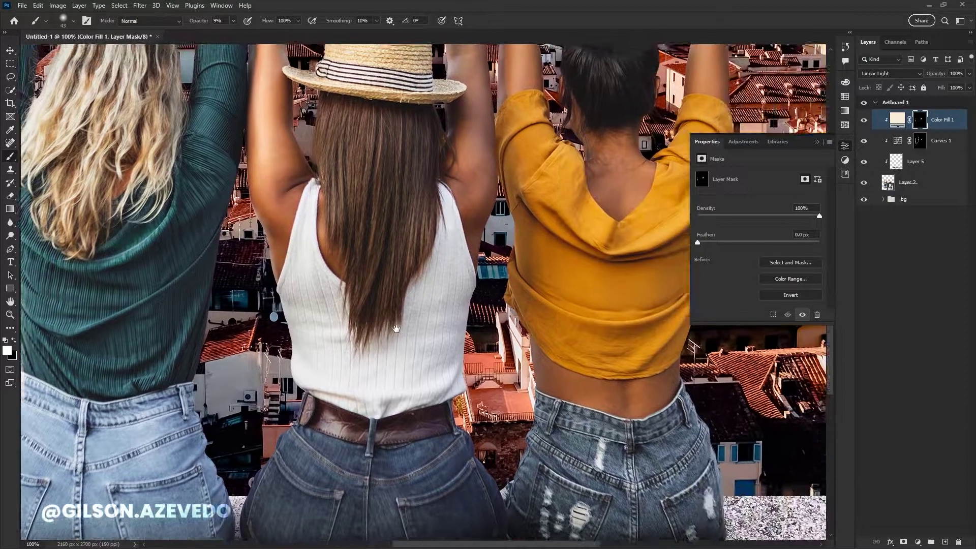
{"action": "scroll", "coordinate": [458, 254], "scroll_direction": "up", "scroll_amount": 10}
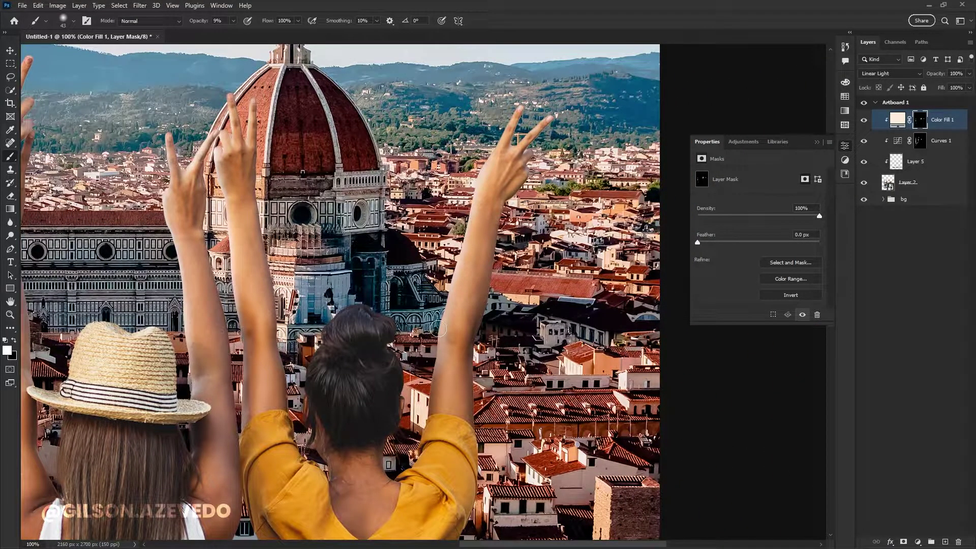
{"action": "left_click_drag", "start_coordinate": [446, 305], "coordinate": [428, 411]}
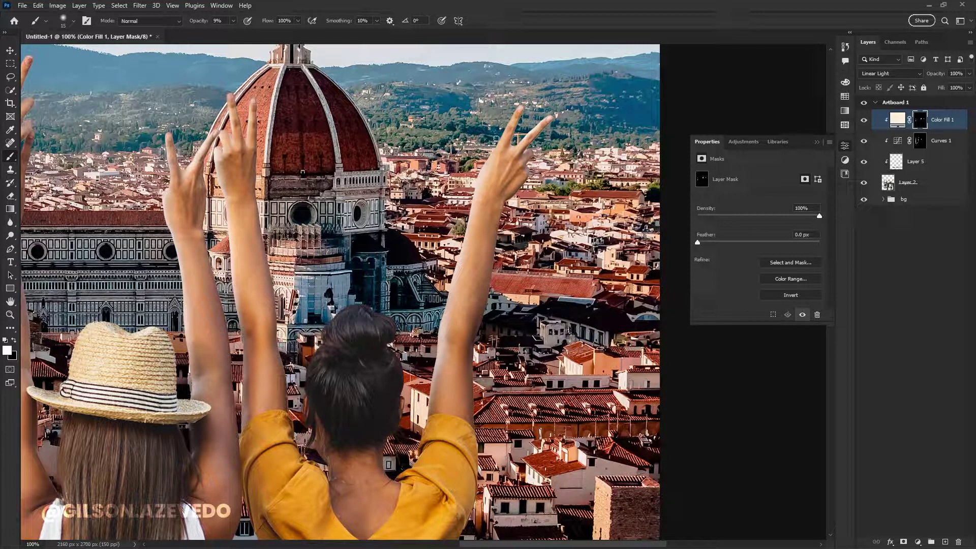
{"action": "key", "text": "ctrl+0"}
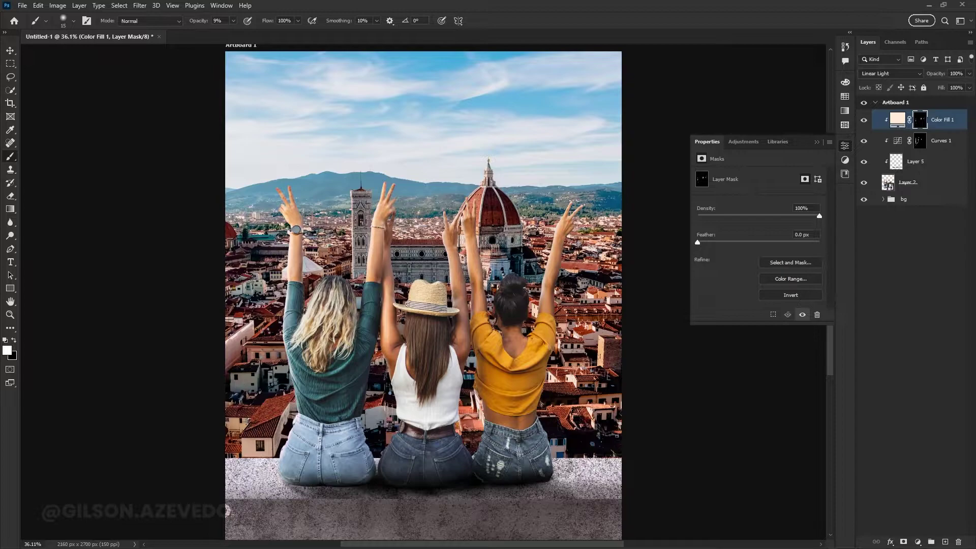
Add Curves 2 with the black point moved right and its mask inverted.
{"action": "left_click", "coordinate": [918, 542]}
{"action": "left_click", "coordinate": [920, 416]}
{"action": "mouse_move", "coordinate": [719, 305]}
{"action": "left_mouse_down"}
{"action": "mouse_move", "coordinate": [739, 306]}
{"action": "mouse_move", "coordinate": [727, 305]}
{"action": "left_mouse_up"}
{"action": "left_click", "coordinate": [921, 119]}
{"action": "key", "text": "ctrl+i"}
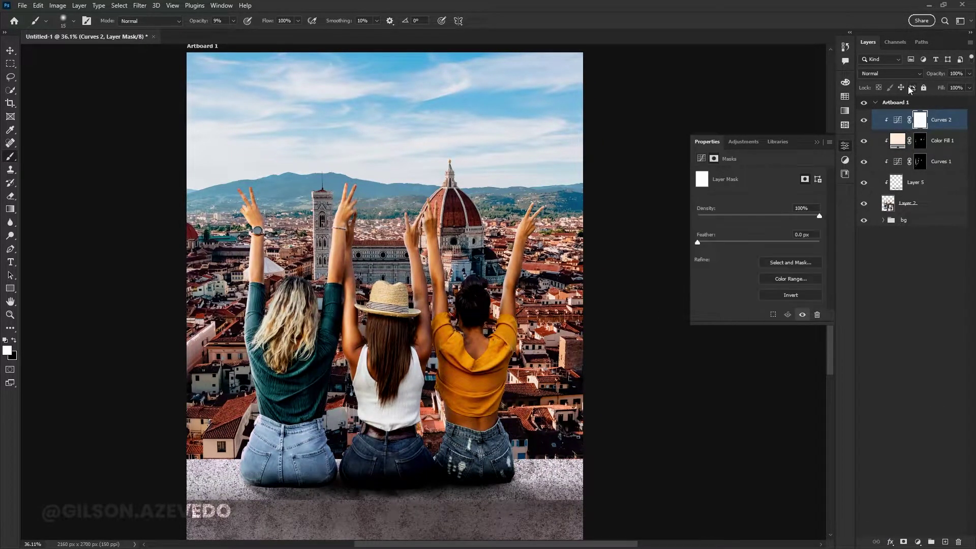
Brush the darkening onto the women's jeans and faintly onto the green shirt and sleeve.
{"action": "key", "text": "ctrl+plus"}
{"action": "left_click_drag", "start_coordinate": [365, 250], "coordinate": [404, 263]}
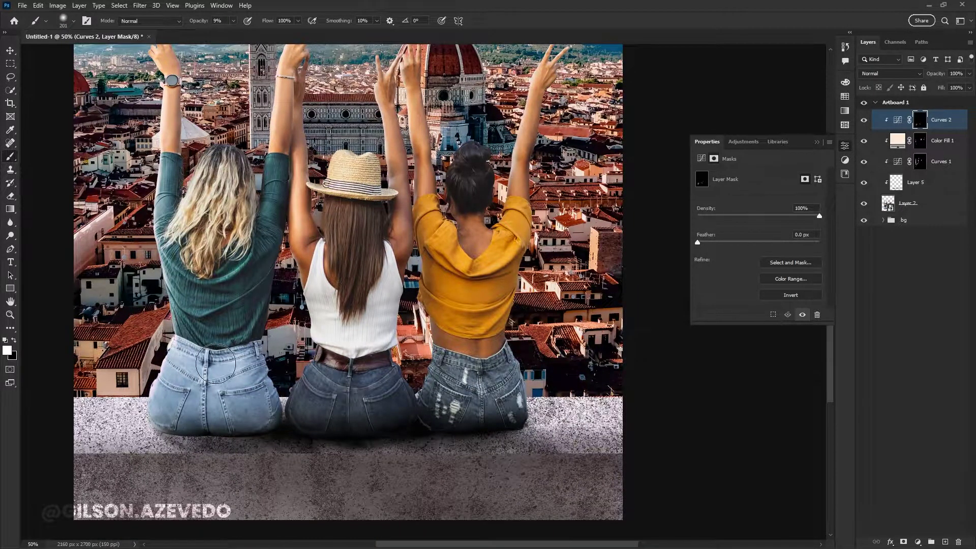
{"action": "key", "text": "5"}
{"action": "key", "text": "6"}
{"action": "left_click_drag", "start_coordinate": [173, 401], "coordinate": [256, 343]}
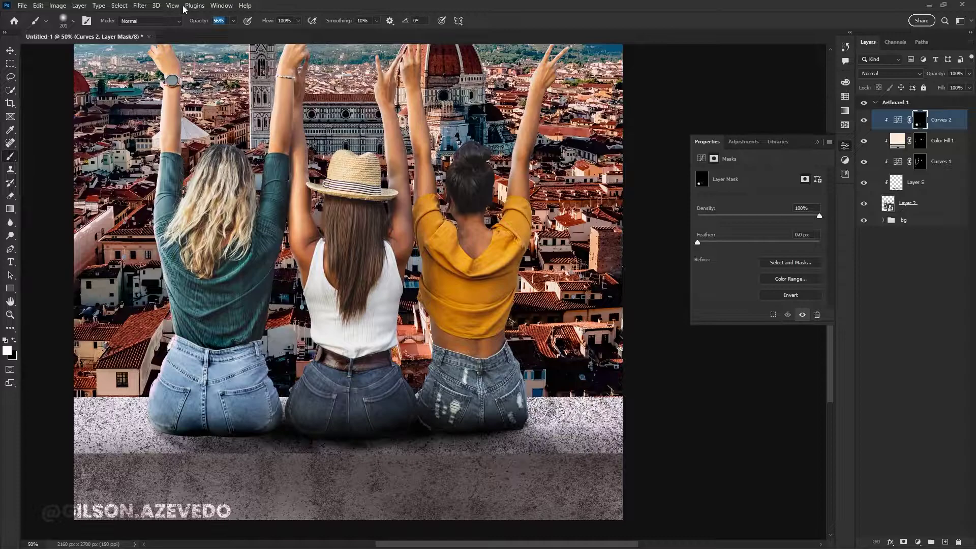
{"action": "left_click_drag", "start_coordinate": [220, 252], "coordinate": [244, 281]}
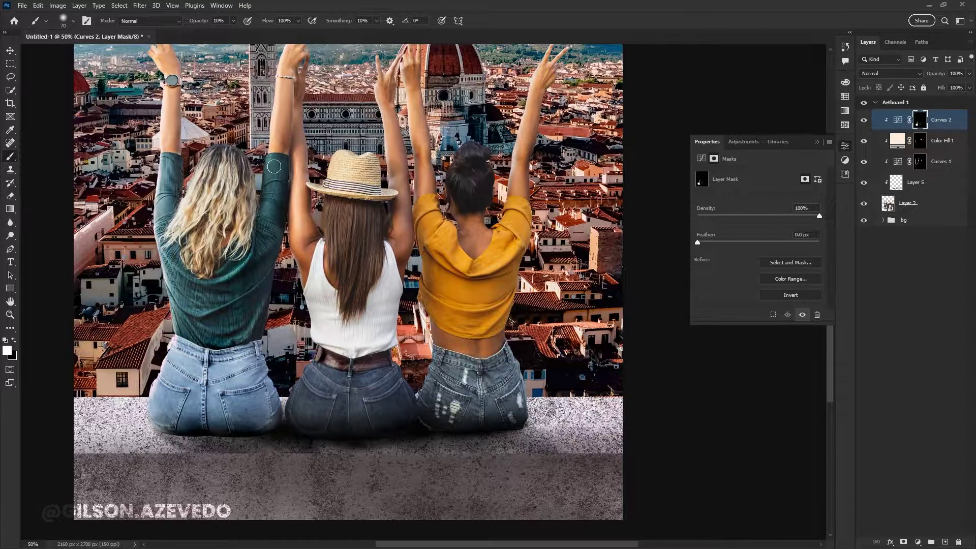
{"action": "left_click_drag", "start_coordinate": [274, 167], "coordinate": [256, 243]}
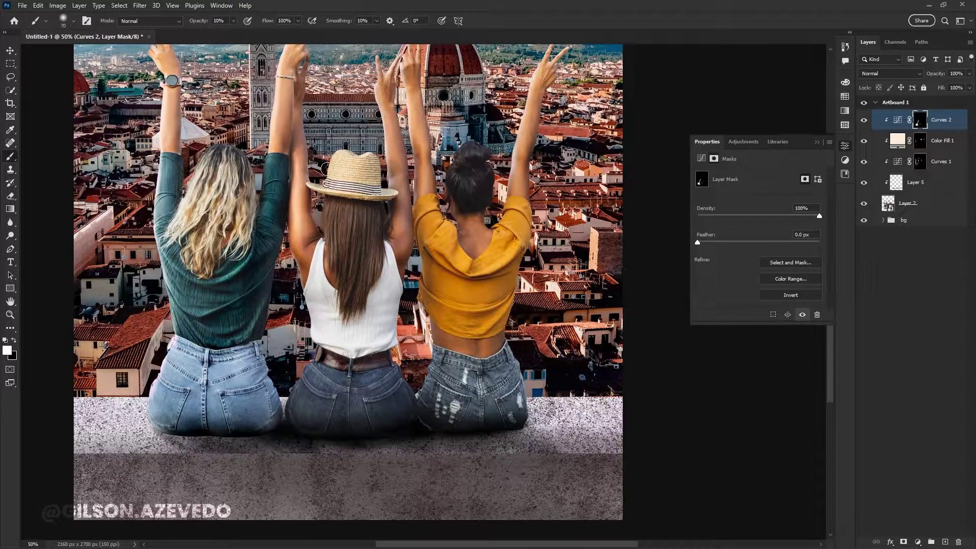
{"action": "left_click_drag", "start_coordinate": [458, 183], "coordinate": [487, 283]}
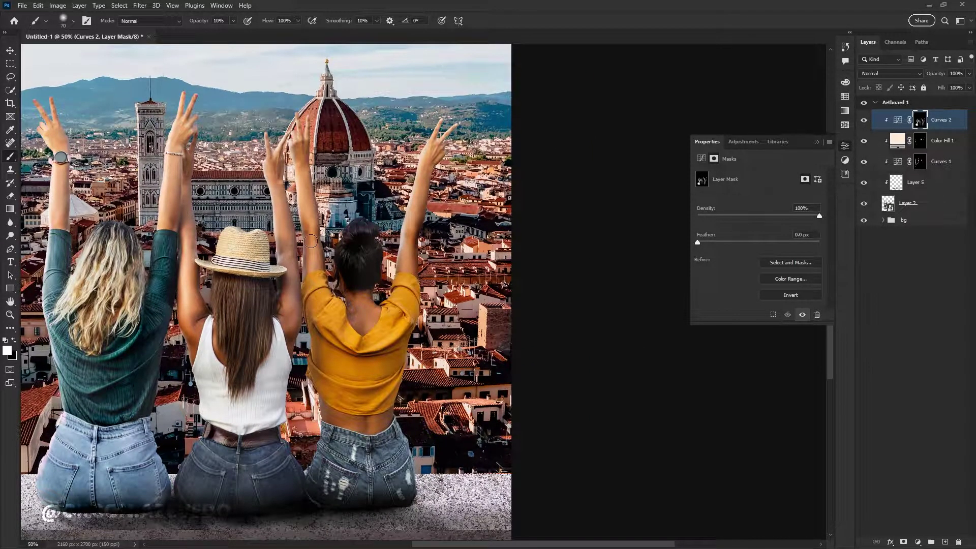
Lasso-select around one of the women's arms.
{"action": "key", "text": "l"}
{"action": "left_click_drag", "start_coordinate": [279, 321], "coordinate": [306, 285]}
{"action": "left_click_drag", "start_coordinate": [293, 130], "coordinate": [262, 290]}
Add a black Solid Color fill layer, clip it to the girls, and invert its mask.
{"action": "key", "text": "b"}
{"action": "left_click", "coordinate": [898, 119]}
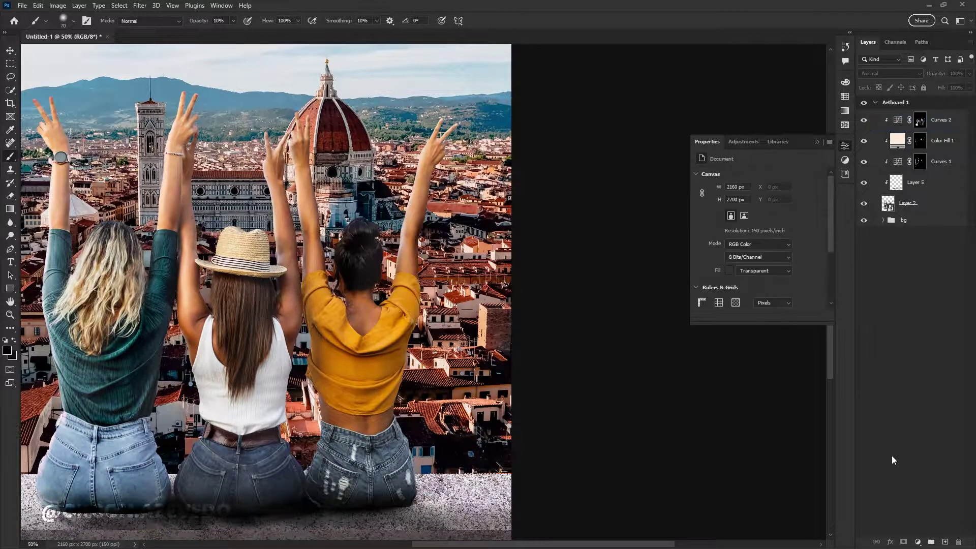
{"action": "left_click", "coordinate": [918, 542]}
{"action": "left_click", "coordinate": [910, 365]}
{"action": "key", "text": "Return"}
{"action": "key", "text": "ctrl+alt+g"}
{"action": "key", "text": "ctrl+minus"}
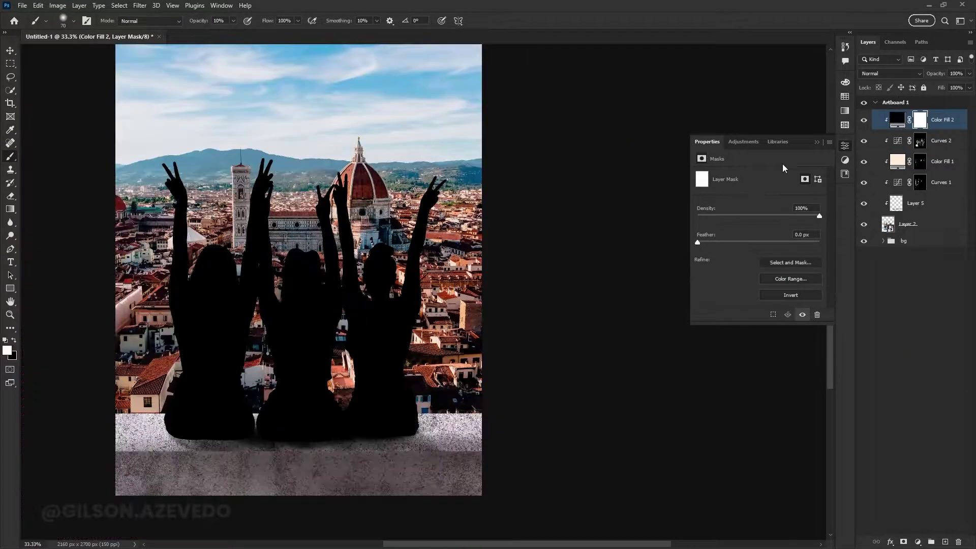
{"action": "key", "text": "ctrl+i"}
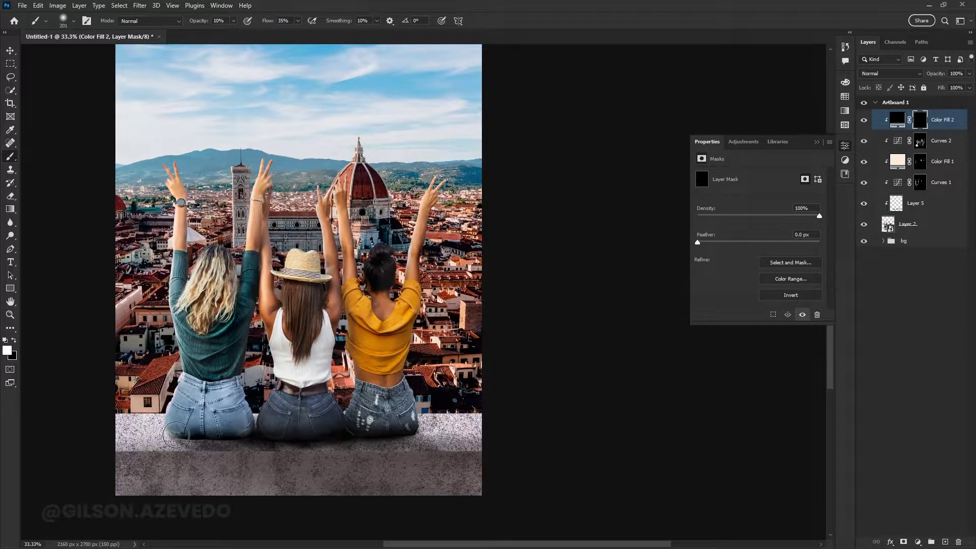
Paint soft black shading on the girls' waists, gaps, right girl's back, jeans and raised arm.
{"action": "mouse_move", "coordinate": [178, 432]}
{"action": "left_mouse_down"}
{"action": "mouse_move", "coordinate": [224, 386]}
{"action": "mouse_move", "coordinate": [285, 366]}
{"action": "left_mouse_up"}
{"action": "left_click_drag", "start_coordinate": [300, 264], "coordinate": [306, 376]}
{"action": "key", "text": "bracketleft"}
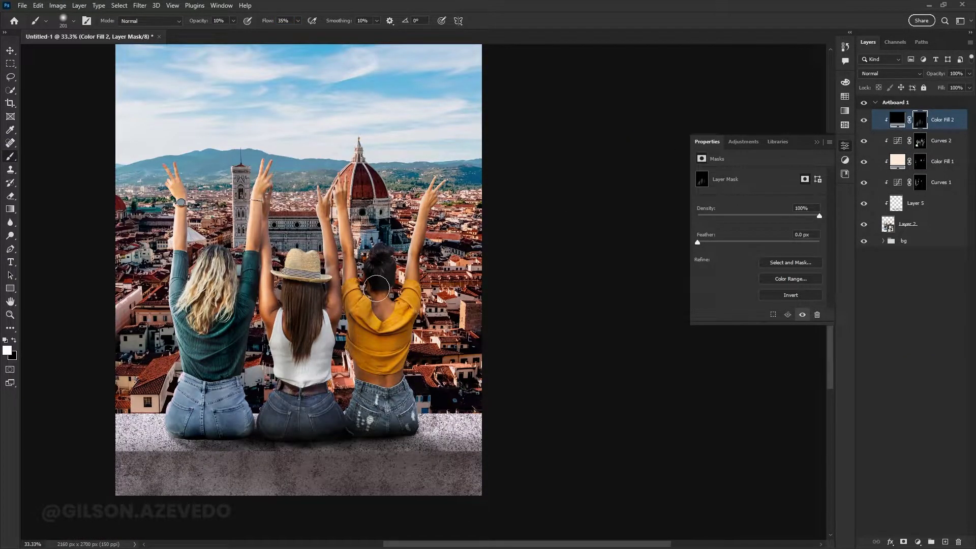
{"action": "left_click_drag", "start_coordinate": [356, 402], "coordinate": [439, 213]}
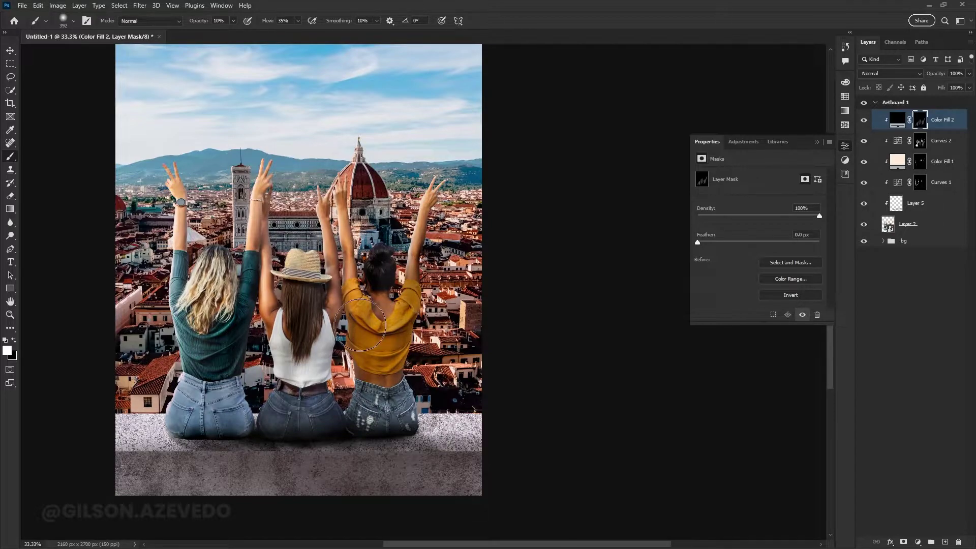
{"action": "mouse_move", "coordinate": [360, 324]}
{"action": "left_mouse_down"}
{"action": "mouse_move", "coordinate": [331, 425]}
{"action": "mouse_move", "coordinate": [214, 407]}
{"action": "left_mouse_up"}
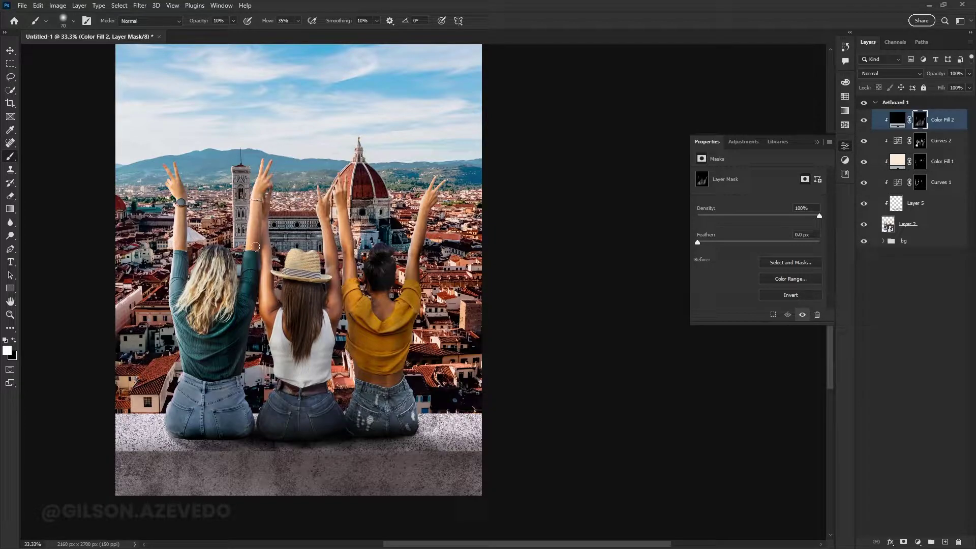
{"action": "left_click_drag", "start_coordinate": [331, 274], "coordinate": [346, 181]}
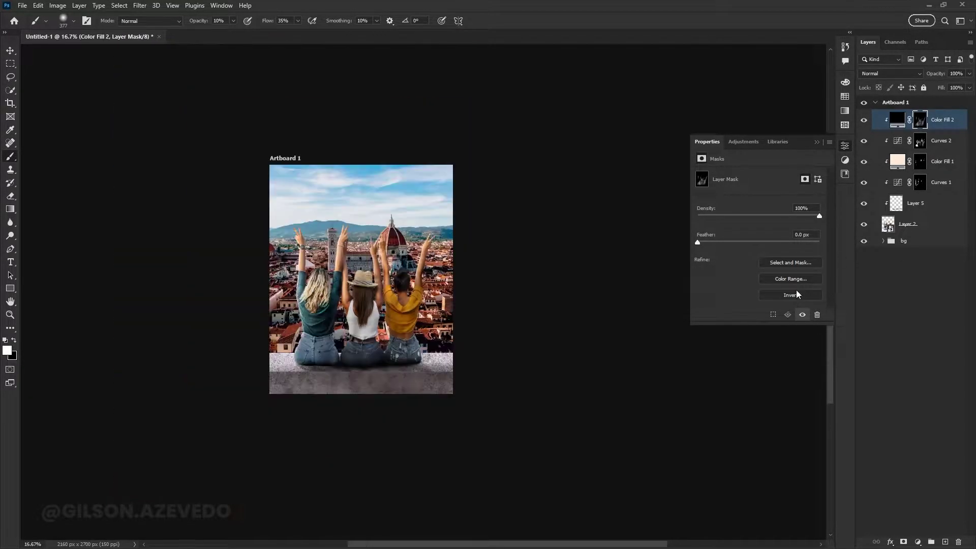
{"action": "key", "text": "ctrl+minus"}
Group the girls' layers into a folder named 'phot' and add a Selective Color adjustment above.
{"action": "left_click", "coordinate": [937, 226], "text": "shift"}
{"action": "key", "text": "ctrl+g"}
{"action": "double_click", "coordinate": [906, 115]}
{"action": "type", "text": "phot"}
{"action": "key", "text": "Return"}
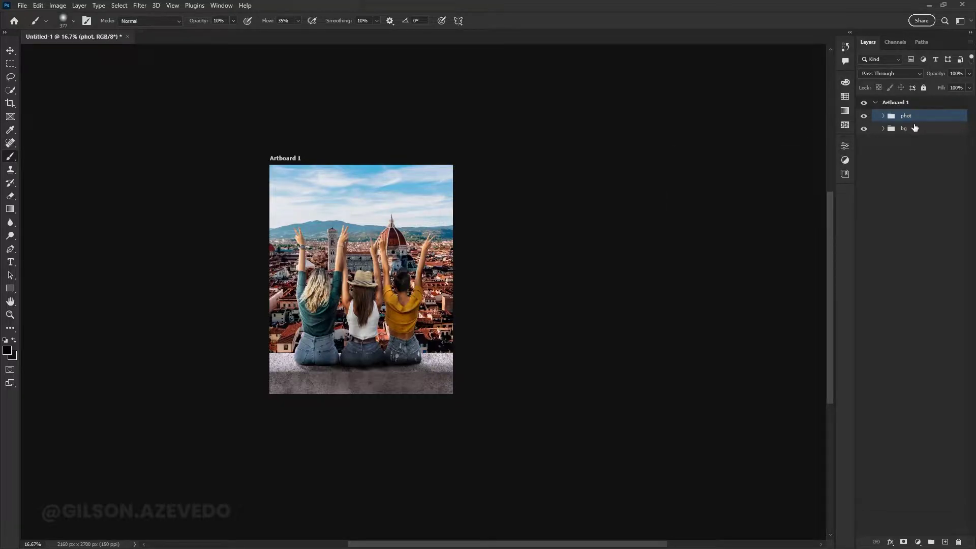
{"action": "left_click", "coordinate": [919, 542]}
{"action": "left_click", "coordinate": [923, 535]}
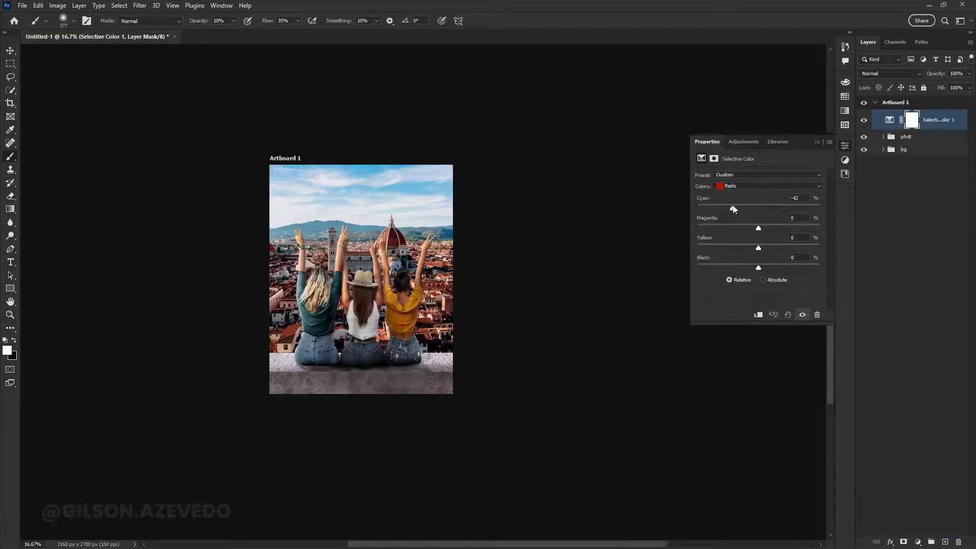
Tune Selective Color: shift cyan in the Reds, push the Cyans range more cyan with less magenta.
{"action": "key", "text": "ctrl+0"}
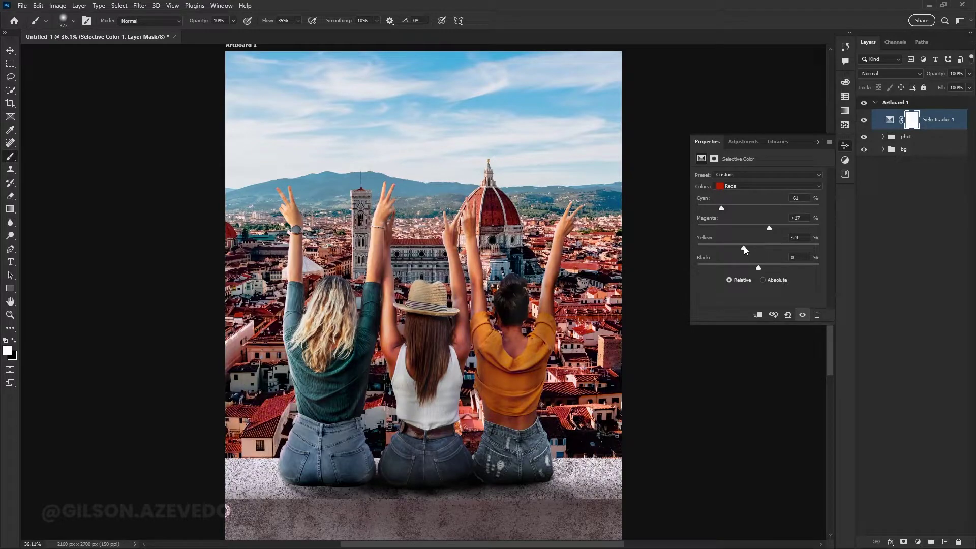
{"action": "left_click", "coordinate": [752, 186]}
{"action": "left_click", "coordinate": [737, 203]}
{"action": "mouse_move", "coordinate": [759, 208]}
{"action": "left_mouse_down"}
{"action": "mouse_move", "coordinate": [736, 208]}
{"action": "mouse_move", "coordinate": [788, 208]}
{"action": "left_mouse_up"}
{"action": "left_click", "coordinate": [752, 186]}
{"action": "left_click", "coordinate": [737, 217]}
{"action": "left_click_drag", "start_coordinate": [759, 227], "coordinate": [741, 229]}
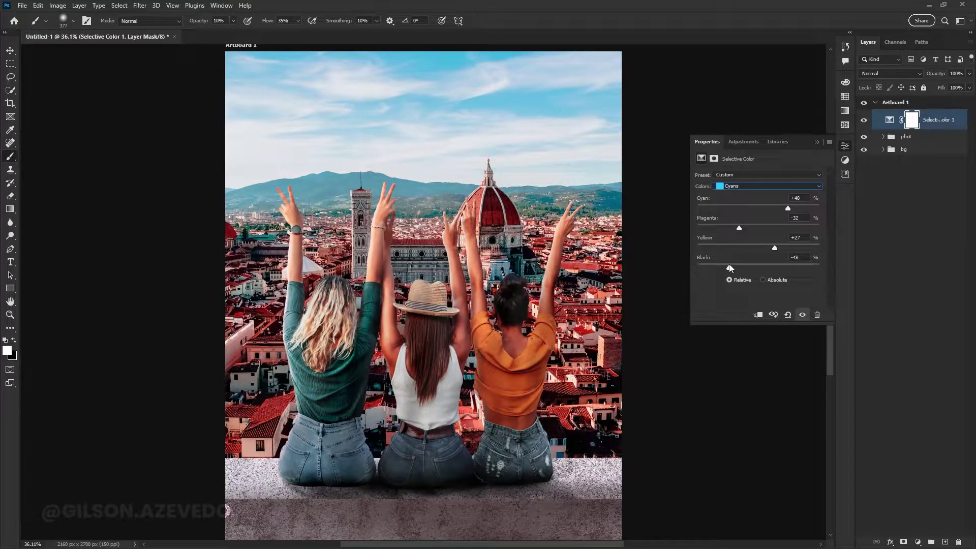
{"action": "left_click_drag", "start_coordinate": [743, 207], "coordinate": [801, 208]}
{"action": "mouse_move", "coordinate": [759, 228]}
{"action": "left_mouse_down"}
{"action": "mouse_move", "coordinate": [737, 228]}
{"action": "mouse_move", "coordinate": [760, 228]}
{"action": "left_mouse_up"}
{"action": "left_click", "coordinate": [766, 184]}
{"action": "left_click", "coordinate": [761, 230]}
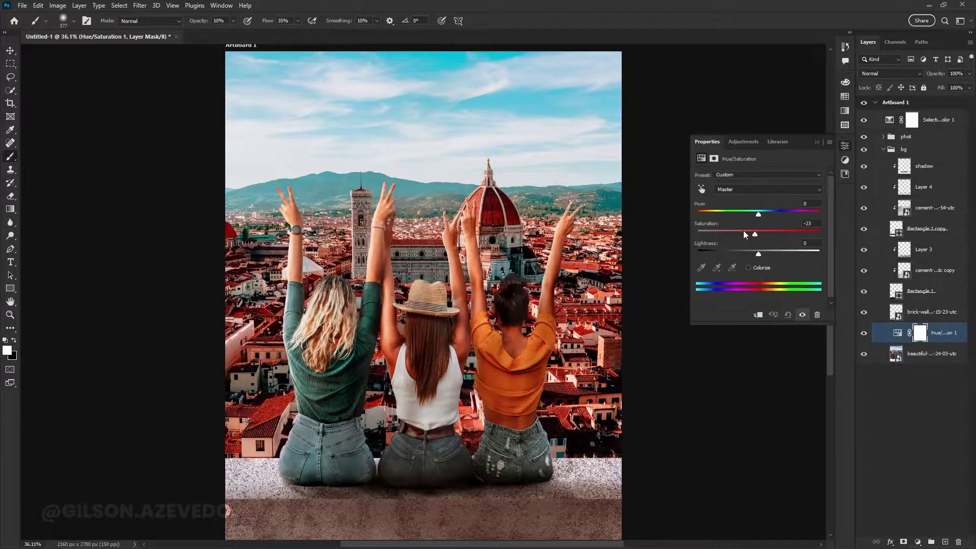
Mask the sky out of the Hue/Saturation layer with a full-opacity black brush, then add a Color Lookup layer.
{"action": "left_click", "coordinate": [920, 336]}
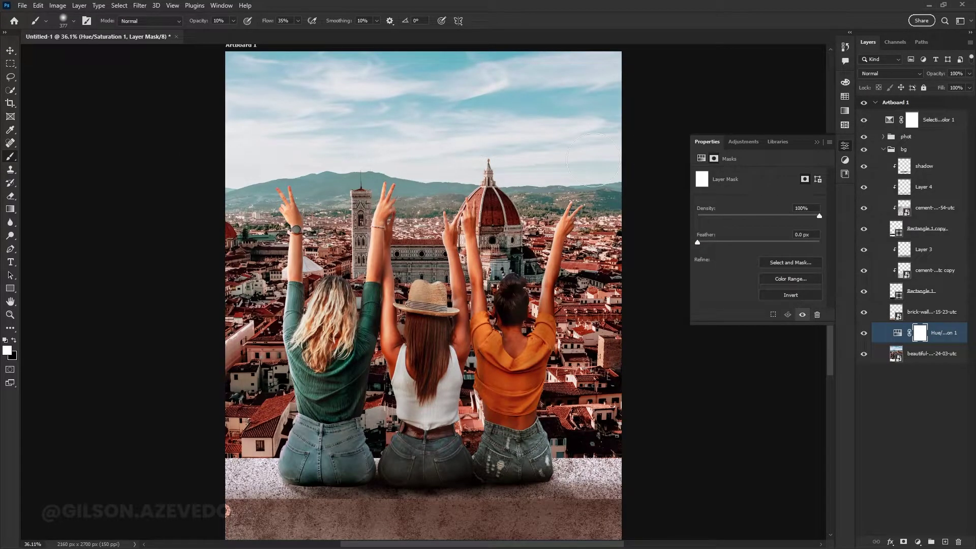
{"action": "key", "text": "x"}
{"action": "key", "text": "0"}
{"action": "key", "text": "shift+0"}
{"action": "left_click_drag", "start_coordinate": [300, 109], "coordinate": [532, 75]}
{"action": "left_click", "coordinate": [918, 542]}
{"action": "left_click", "coordinate": [915, 438]}
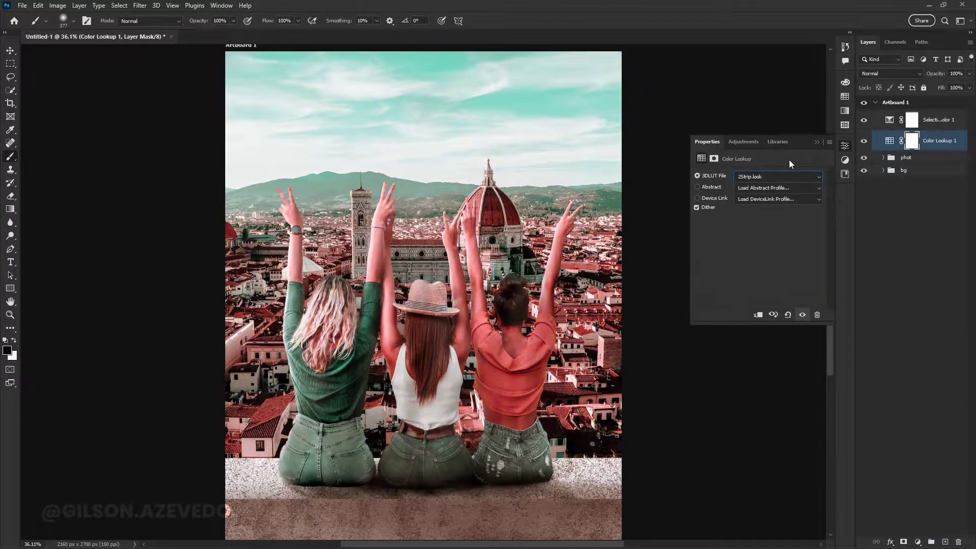
Lower Color Lookup to about 47% and add an S-curve Curves layer with lifted red shadows.
{"action": "left_click_drag", "start_coordinate": [969, 88], "coordinate": [943, 101]}
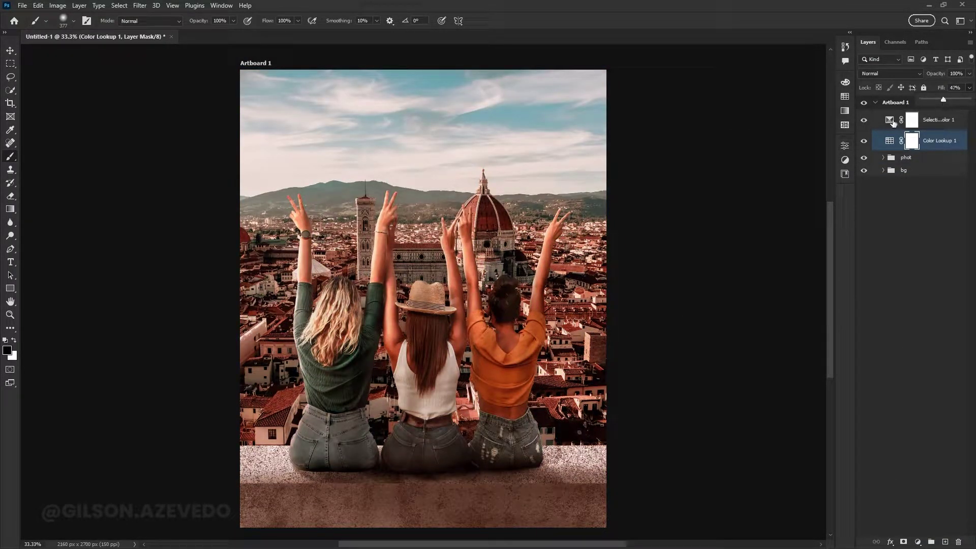
{"action": "left_click", "coordinate": [893, 123]}
{"action": "left_click", "coordinate": [918, 542]}
{"action": "left_click", "coordinate": [916, 409]}
{"action": "left_click_drag", "start_coordinate": [778, 226], "coordinate": [789, 219]}
{"action": "left_click_drag", "start_coordinate": [745, 272], "coordinate": [745, 284]}
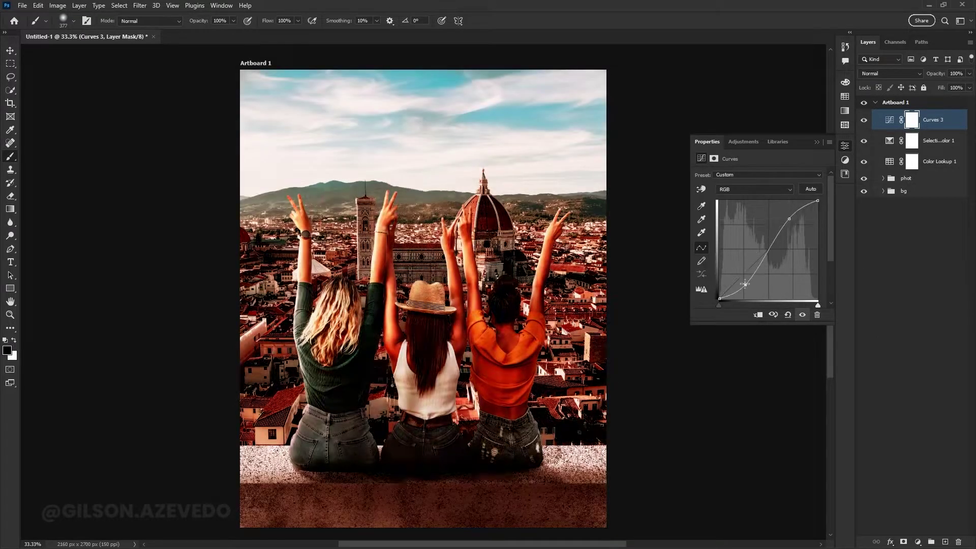
{"action": "left_click", "coordinate": [755, 189]}
{"action": "left_click", "coordinate": [732, 199]}
{"action": "mouse_move", "coordinate": [817, 201]}
{"action": "left_mouse_down"}
{"action": "mouse_move", "coordinate": [808, 200]}
{"action": "mouse_move", "coordinate": [817, 201]}
{"action": "left_mouse_up"}
{"action": "left_click_drag", "start_coordinate": [730, 288], "coordinate": [731, 282]}
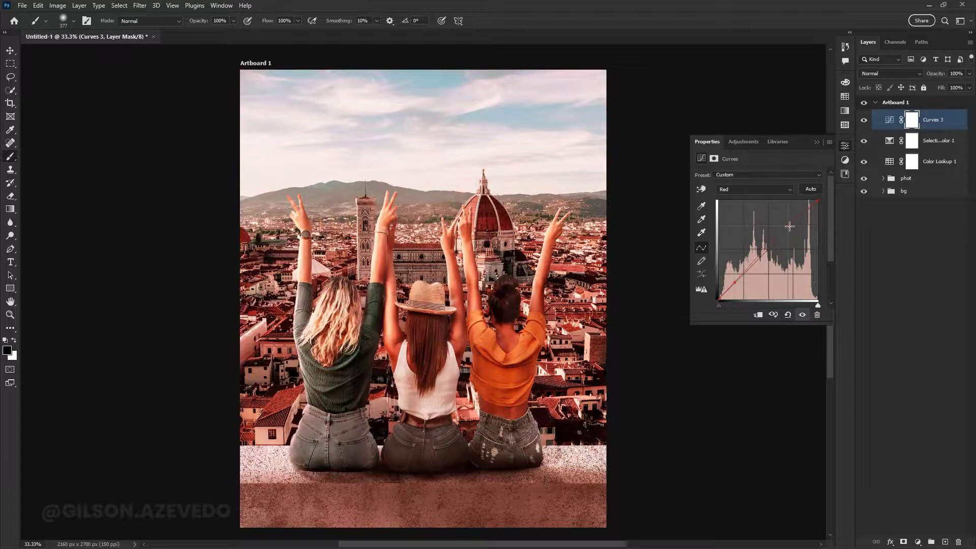
Retune the cyan, magenta and yellow sliders of the Selective Color Reds.
{"action": "left_click", "coordinate": [742, 189]}
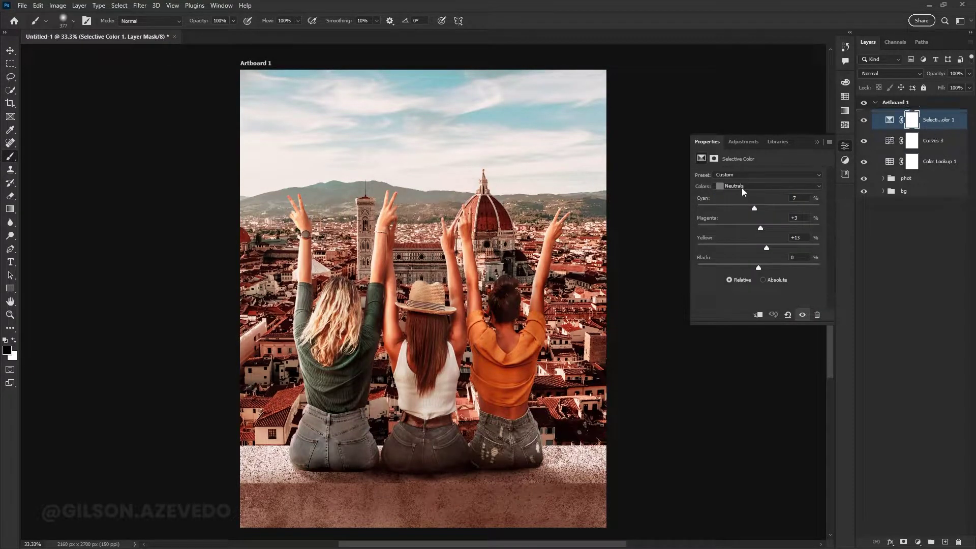
{"action": "left_click_drag", "start_coordinate": [755, 209], "coordinate": [715, 209]}
{"action": "left_click_drag", "start_coordinate": [769, 228], "coordinate": [784, 228]}
{"action": "left_click_drag", "start_coordinate": [766, 248], "coordinate": [745, 248]}
Add a Color Balance adjustment clipped to the shadow layer in the bg group.
{"action": "left_click", "coordinate": [817, 142]}
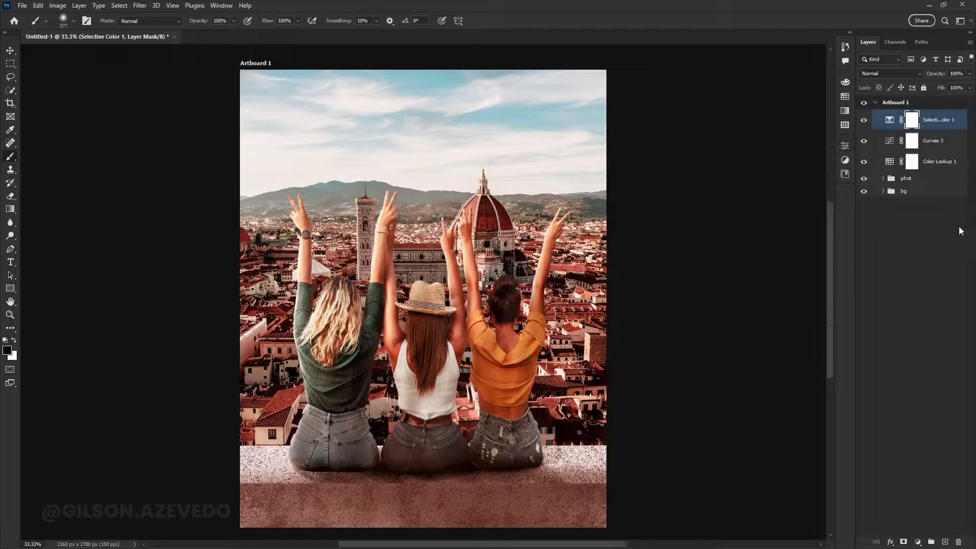
{"action": "left_click", "coordinate": [883, 191]}
{"action": "left_click", "coordinate": [924, 208]}
{"action": "left_click", "coordinate": [917, 542]}
{"action": "left_click", "coordinate": [910, 463]}
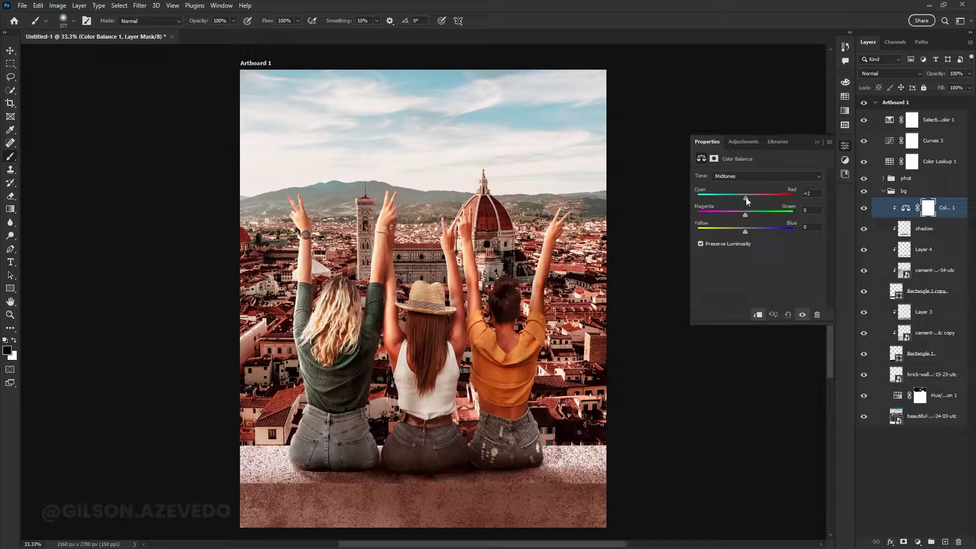
Select the shadow layer, step down to the layers beneath, and enlarge the brush.
{"action": "left_click", "coordinate": [924, 228]}
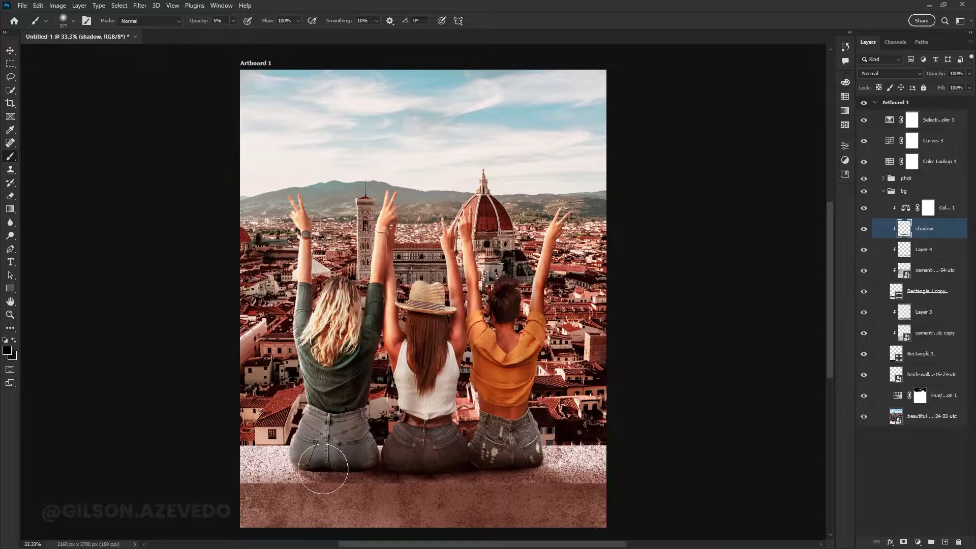
{"action": "key", "text": "alt+bracketleft"}
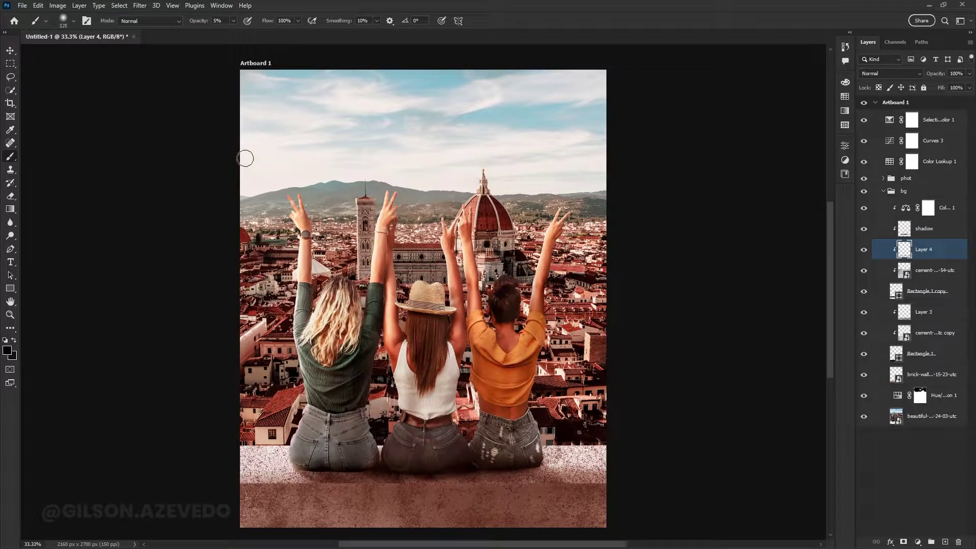
{"action": "key", "text": "bracketright"}
{"action": "key", "text": "bracketright"}
{"action": "key", "text": "bracketright"}
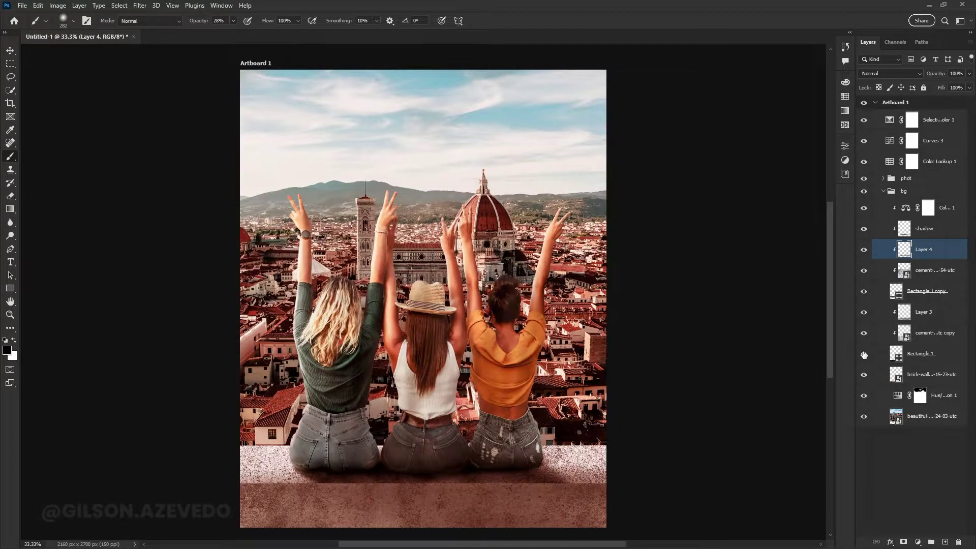
{"action": "key", "text": "alt+bracketleft"}
{"action": "key", "text": "alt+bracketleft"}
{"action": "key", "text": "alt+bracketleft"}
{"action": "scroll", "coordinate": [381, 432], "scroll_direction": "down", "scroll_amount": 2}
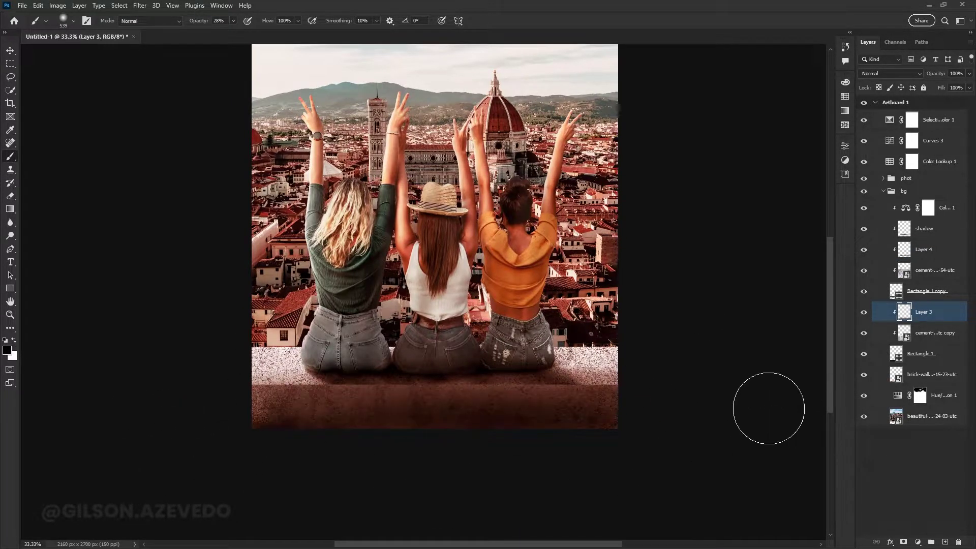
On Layer 4, paint slightly stronger soft black shade on the ledge under the left girl's jeans.
{"action": "right_click", "coordinate": [516, 366]}
{"action": "left_click", "coordinate": [361, 461]}
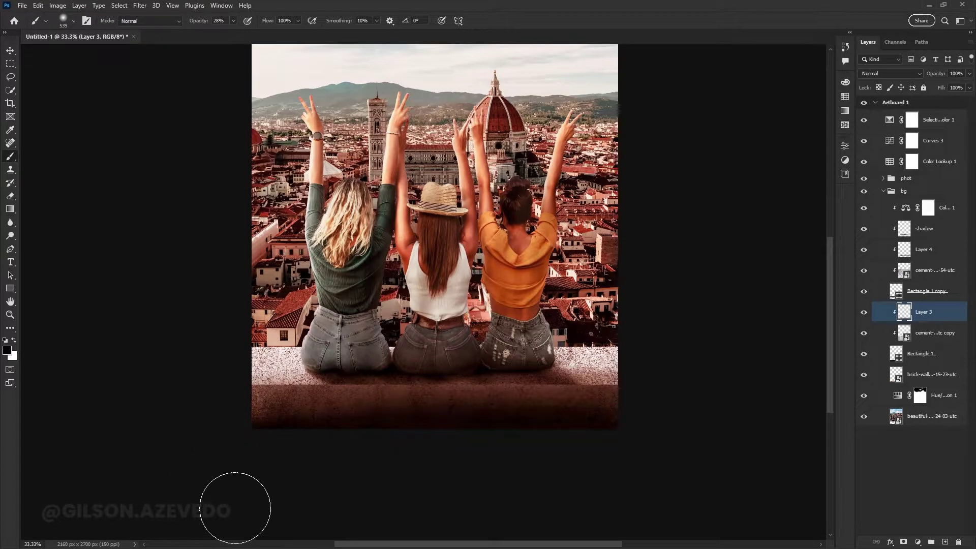
{"action": "scroll", "coordinate": [467, 436], "scroll_direction": "up", "scroll_amount": 2}
{"action": "scroll", "coordinate": [466, 436], "scroll_direction": "right", "scroll_amount": 2}
{"action": "left_click_drag", "start_coordinate": [222, 38], "coordinate": [224, 38]}
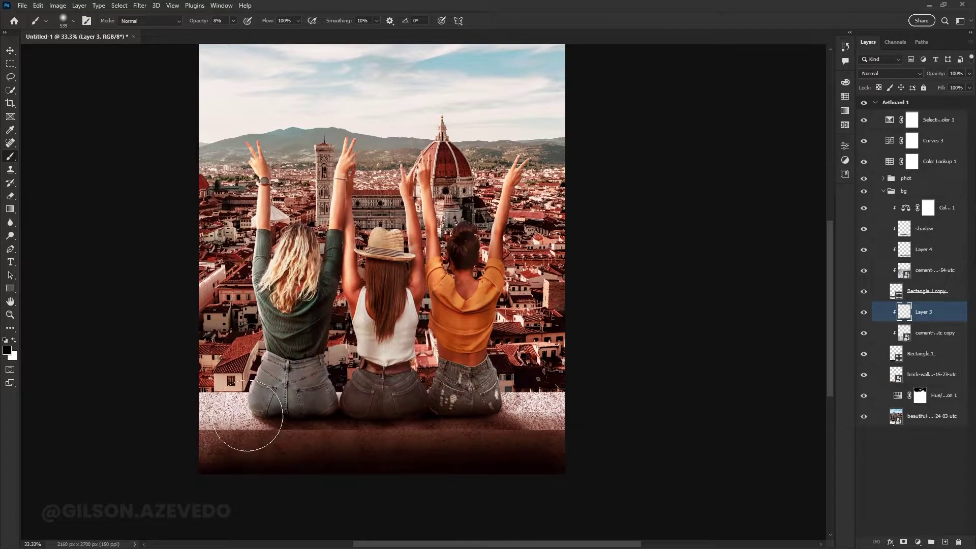
{"action": "key", "text": "alt+bracketright"}
{"action": "key", "text": "alt+bracketright"}
{"action": "key", "text": "alt+bracketright"}
{"action": "left_click_drag", "start_coordinate": [365, 398], "coordinate": [239, 415]}
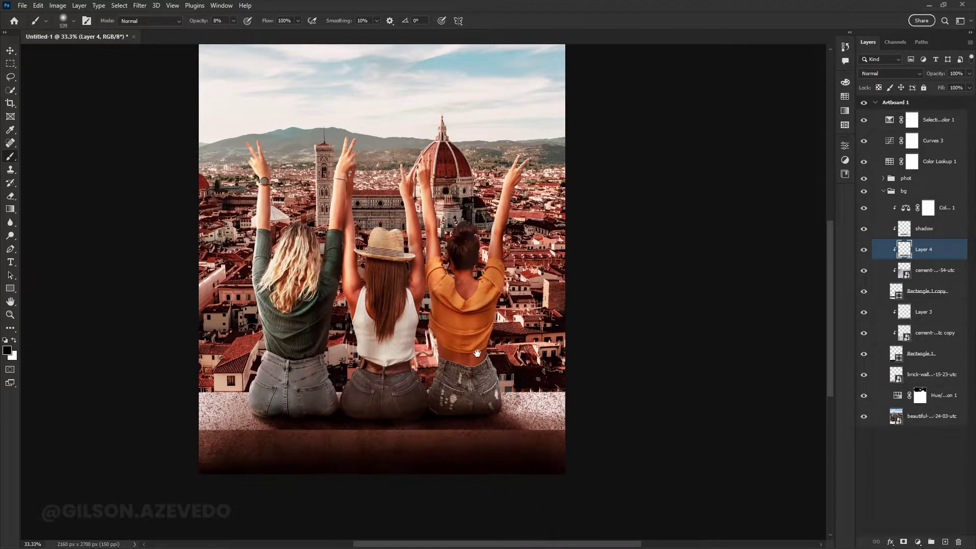
{"action": "key", "text": "ctrl+minus"}
{"action": "left_click", "coordinate": [884, 206]}
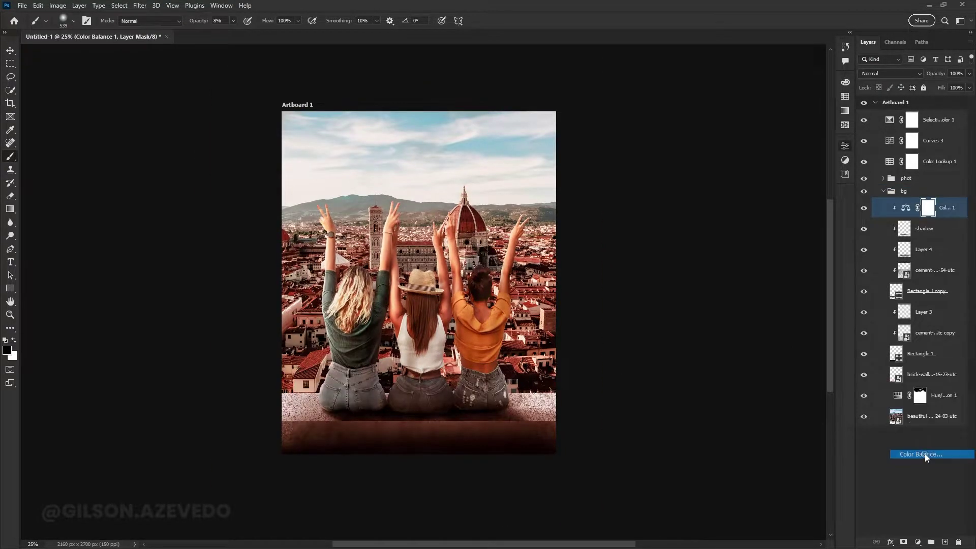
Add a Color Balance layer and a peach Solid Color fill in Normal mode with an inverted mask.
{"action": "left_click", "coordinate": [925, 455]}
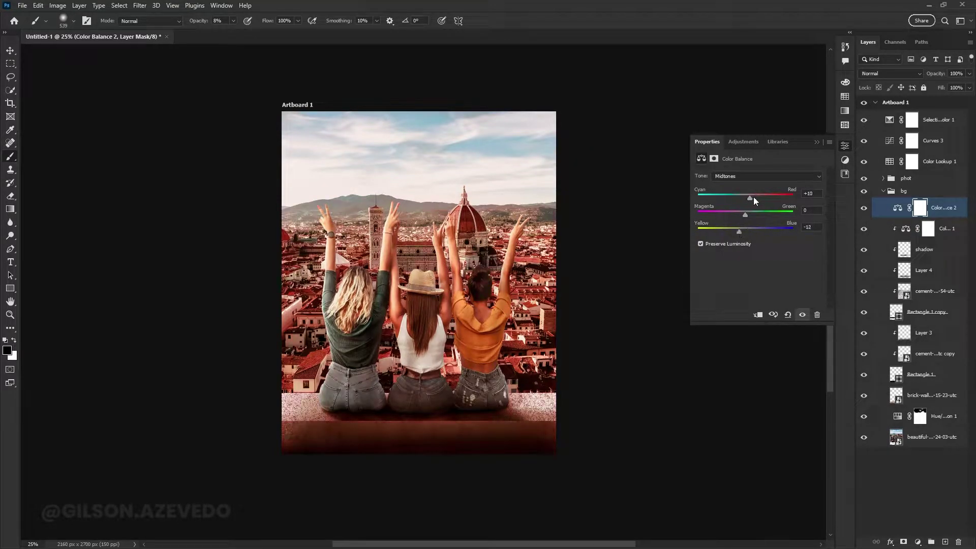
{"action": "left_click", "coordinate": [936, 416]}
{"action": "left_click", "coordinate": [918, 542]}
{"action": "left_click", "coordinate": [916, 363]}
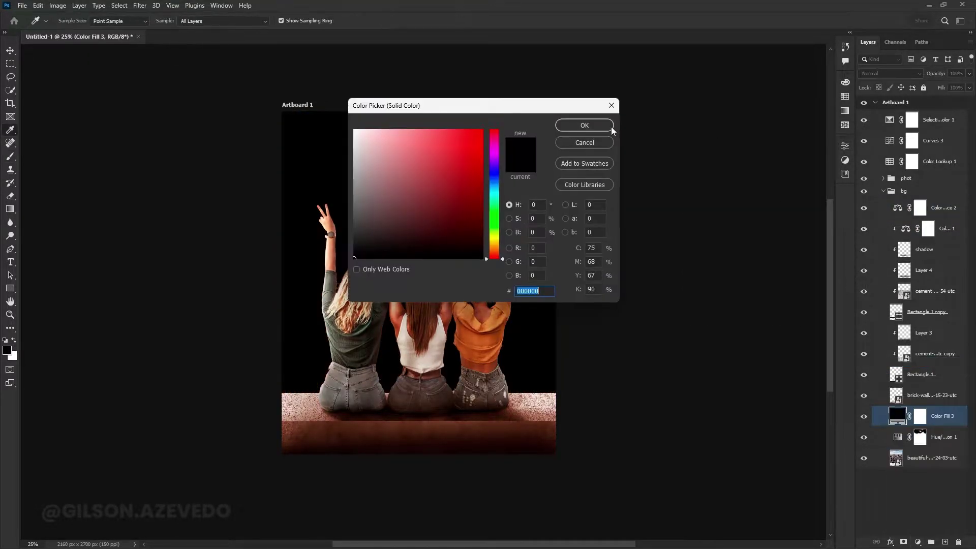
{"action": "left_click", "coordinate": [376, 147]}
{"action": "left_click", "coordinate": [579, 124]}
{"action": "left_click", "coordinate": [890, 73]}
{"action": "left_click", "coordinate": [867, 159]}
{"action": "left_click", "coordinate": [890, 73]}
{"action": "left_click", "coordinate": [874, 81]}
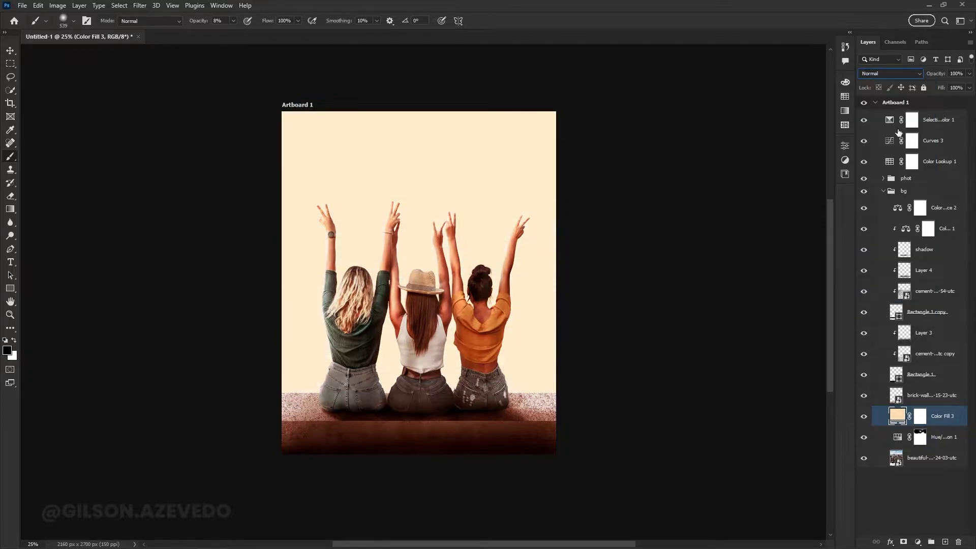
{"action": "key", "text": "ctrl+i"}
Paint white on the fill mask to tint the city areas peach.
{"action": "key", "text": "x"}
{"action": "mouse_move", "coordinate": [551, 273]}
{"action": "left_mouse_down"}
{"action": "mouse_move", "coordinate": [553, 364]}
{"action": "mouse_move", "coordinate": [305, 355]}
{"action": "left_mouse_up"}
{"action": "left_click_drag", "start_coordinate": [356, 244], "coordinate": [315, 371]}
{"action": "mouse_move", "coordinate": [529, 376]}
{"action": "left_mouse_down"}
{"action": "mouse_move", "coordinate": [371, 276]}
{"action": "mouse_move", "coordinate": [265, 229]}
{"action": "left_mouse_up"}
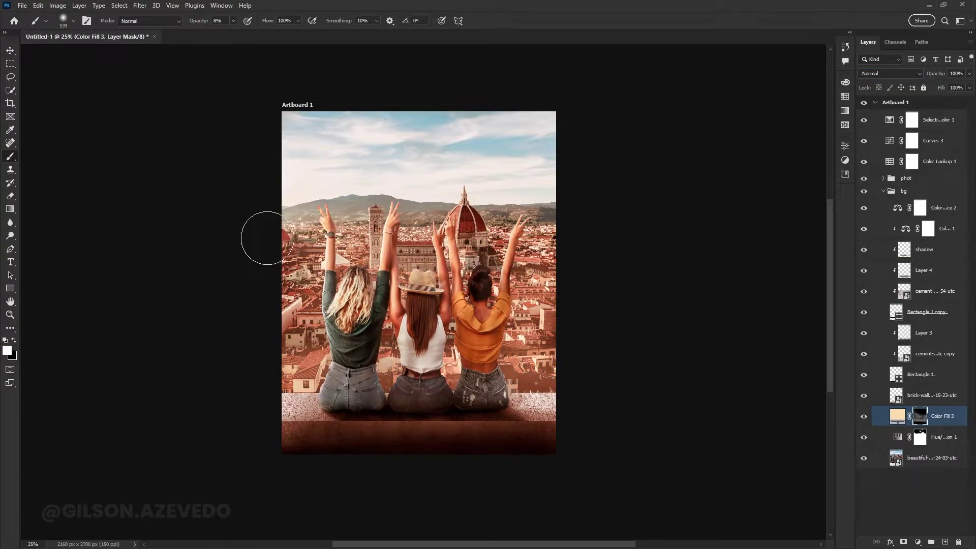
{"action": "left_click_drag", "start_coordinate": [528, 377], "coordinate": [473, 213]}
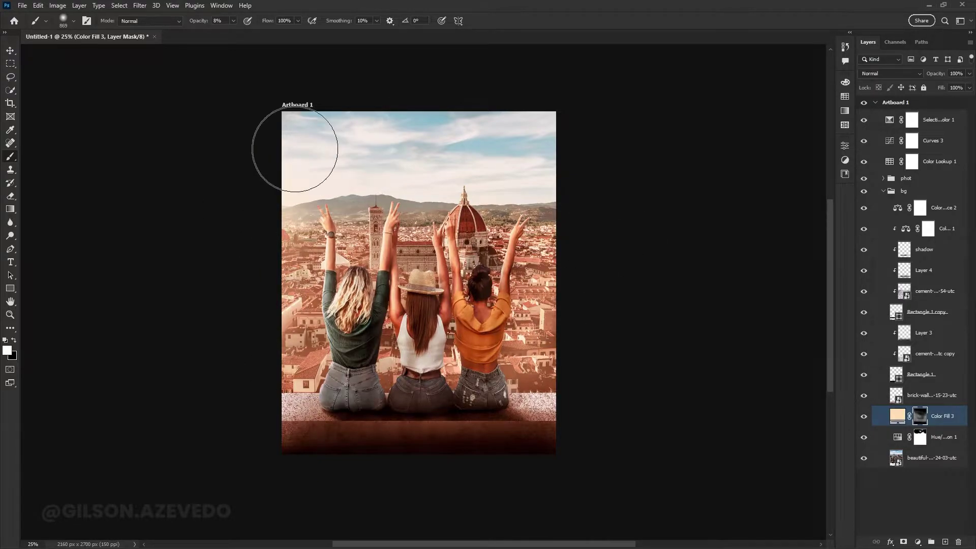
Select the bottom city photo layer and switch to the Object Selection Tool.
{"action": "left_click", "coordinate": [905, 463]}
{"action": "key", "text": "w"}
{"action": "right_click", "coordinate": [10, 90]}
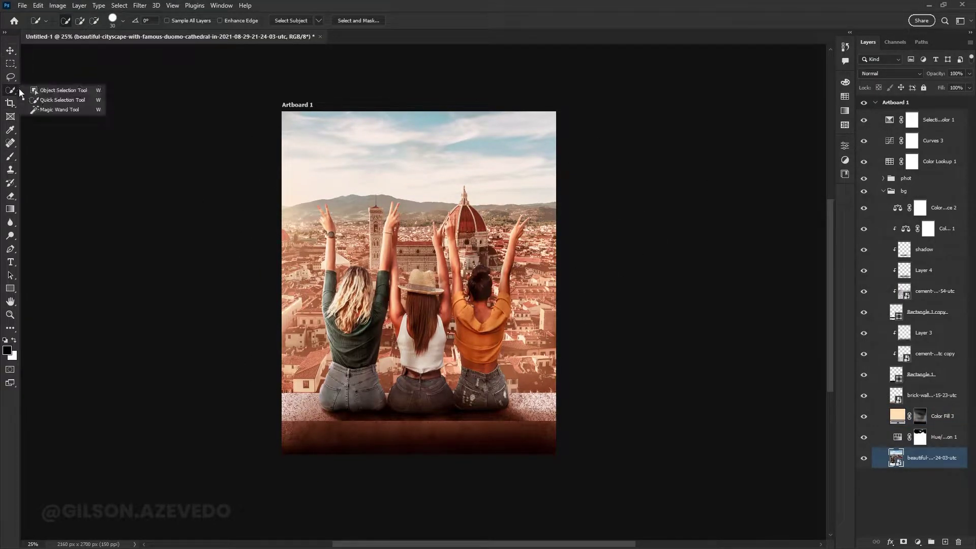
{"action": "left_click", "coordinate": [51, 90]}
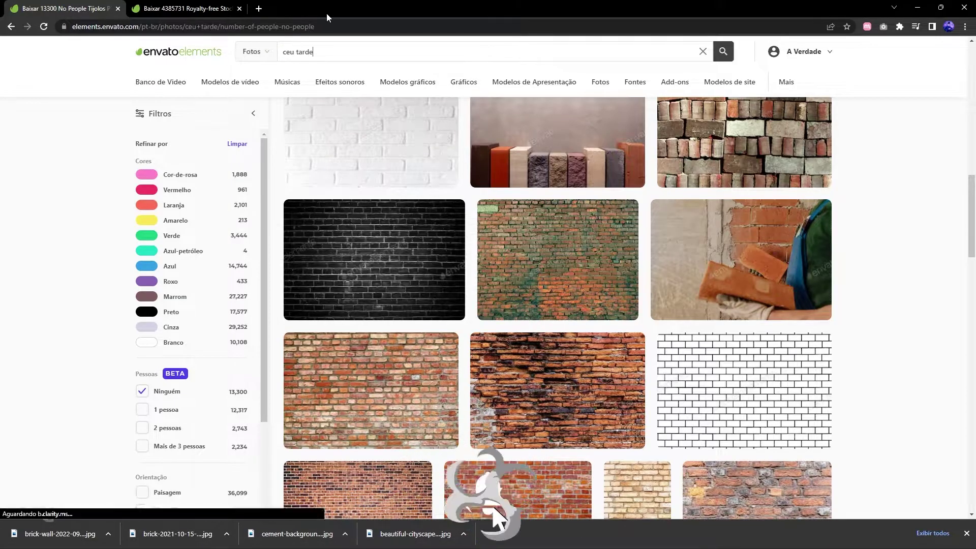
Search Envato Elements for 'ceu' sky photos filtered to the orange (Laranja) colour.
{"action": "key", "text": "Return"}
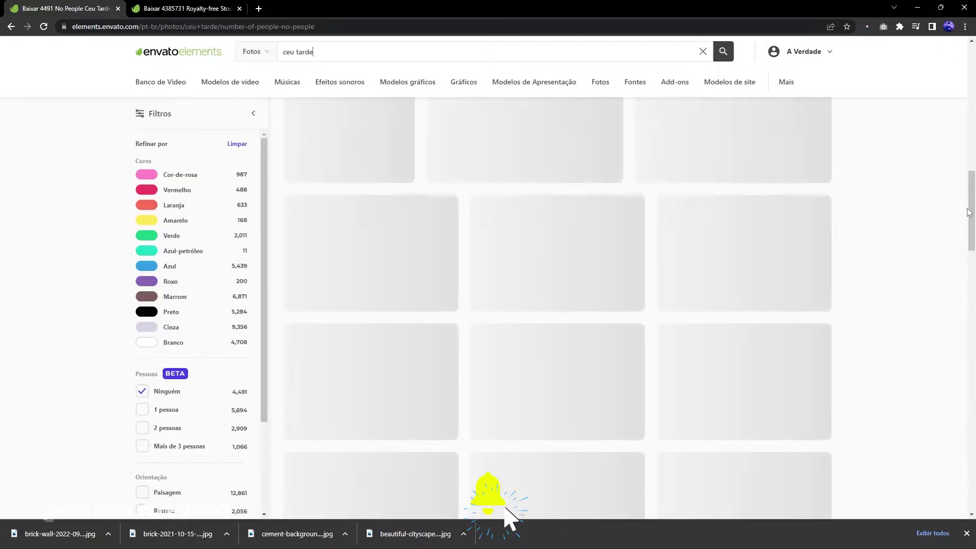
{"action": "scroll", "coordinate": [508, 305], "scroll_direction": "down", "scroll_amount": 5}
{"action": "key", "text": "BackSpace"}
{"action": "key", "text": "BackSpace"}
{"action": "key", "text": "BackSpace"}
{"action": "key", "text": "Return"}
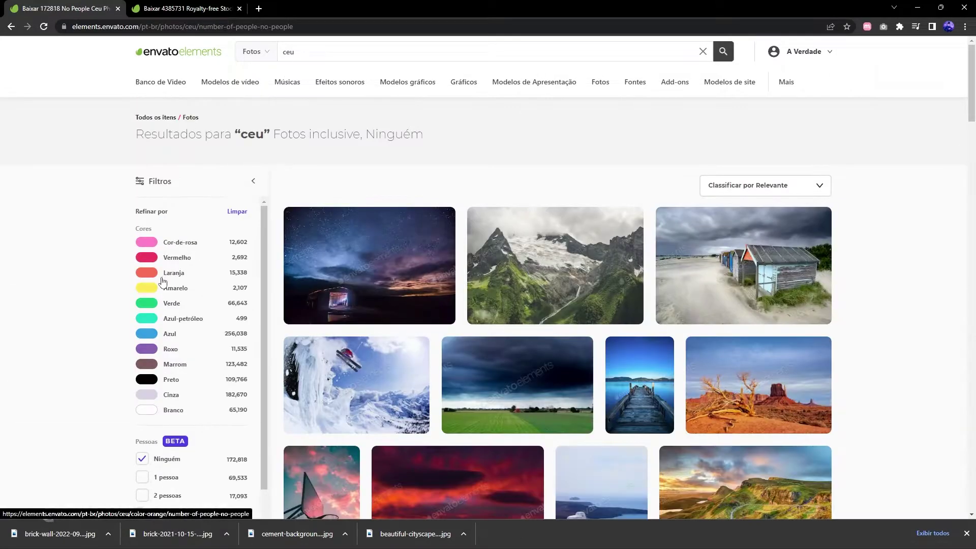
{"action": "left_click", "coordinate": [150, 270]}
{"action": "scroll", "coordinate": [529, 320], "scroll_direction": "down", "scroll_amount": 2}
Download the dramatic sunrise sky and the colourful sunset sky photos.
{"action": "left_click", "coordinate": [444, 262]}
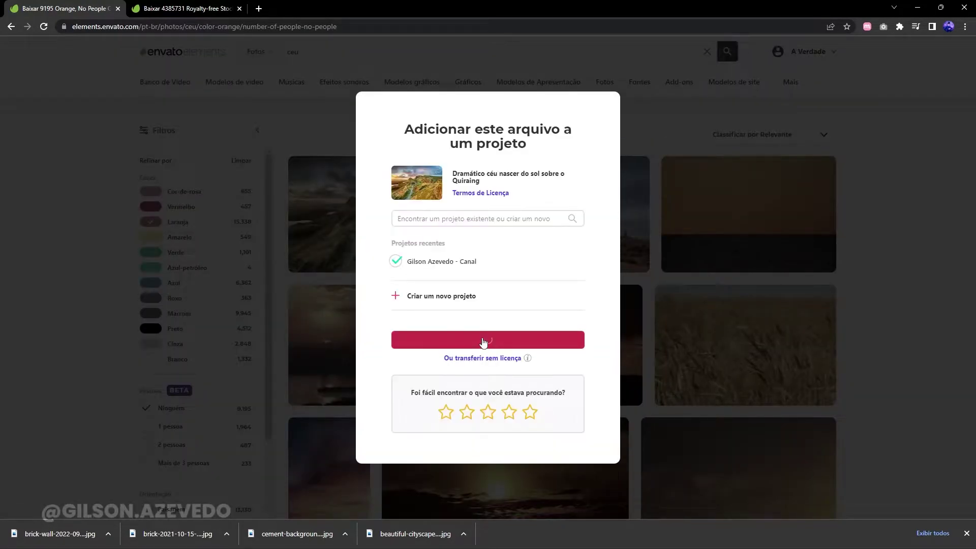
{"action": "left_click", "coordinate": [482, 340]}
{"action": "scroll", "coordinate": [486, 342], "scroll_direction": "down", "scroll_amount": 5}
{"action": "scroll", "coordinate": [488, 345], "scroll_direction": "down", "scroll_amount": 5}
{"action": "scroll", "coordinate": [487, 344], "scroll_direction": "down", "scroll_amount": 2}
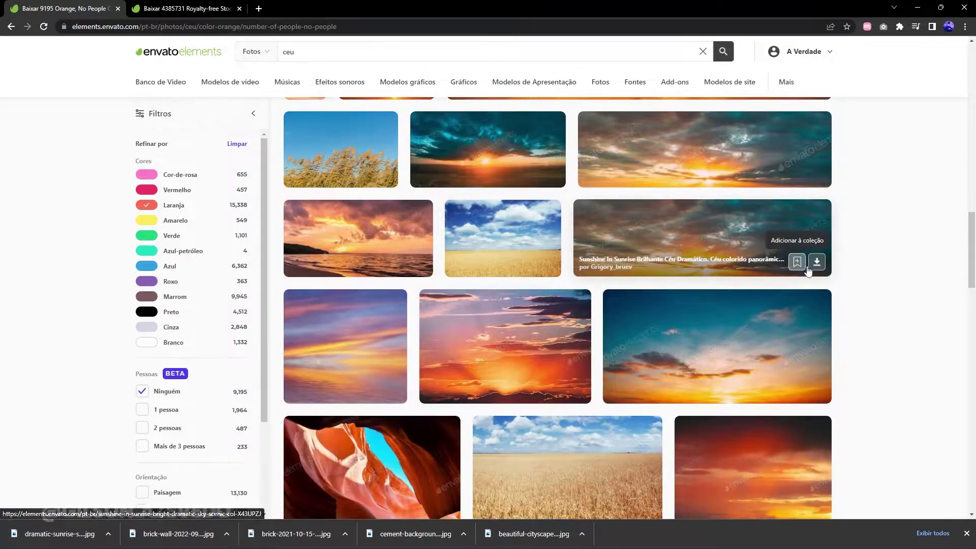
{"action": "left_click", "coordinate": [821, 259]}
{"action": "scroll", "coordinate": [655, 285], "scroll_direction": "down", "scroll_amount": 2}
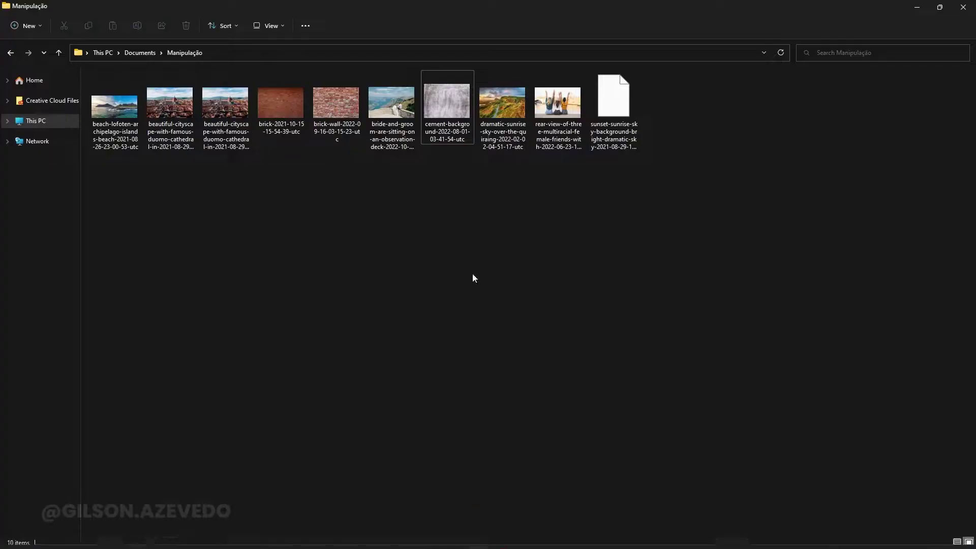
Move the dramatic sky layer beneath the cityscape and stretch it behind the city.
{"action": "key", "text": "alt+Tab"}
{"action": "key", "text": "ctrl+bracketleft"}
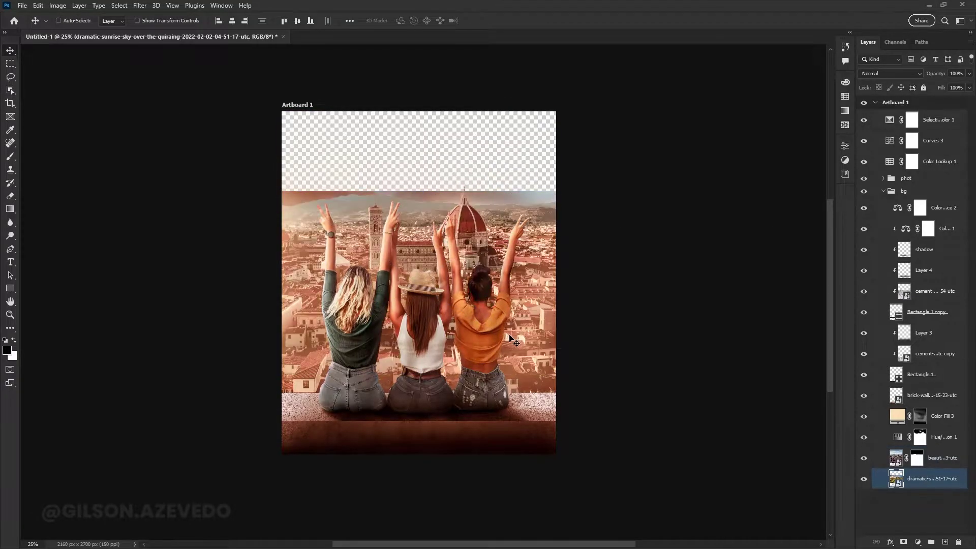
{"action": "key", "text": "ctrl+t"}
{"action": "left_click_drag", "start_coordinate": [614, 104], "coordinate": [609, 232]}
{"action": "key", "text": "Return"}
Place the sunset sky photo from Explorer into the artwork and soften the cityscape mask edge.
{"action": "key", "text": "alt+Tab"}
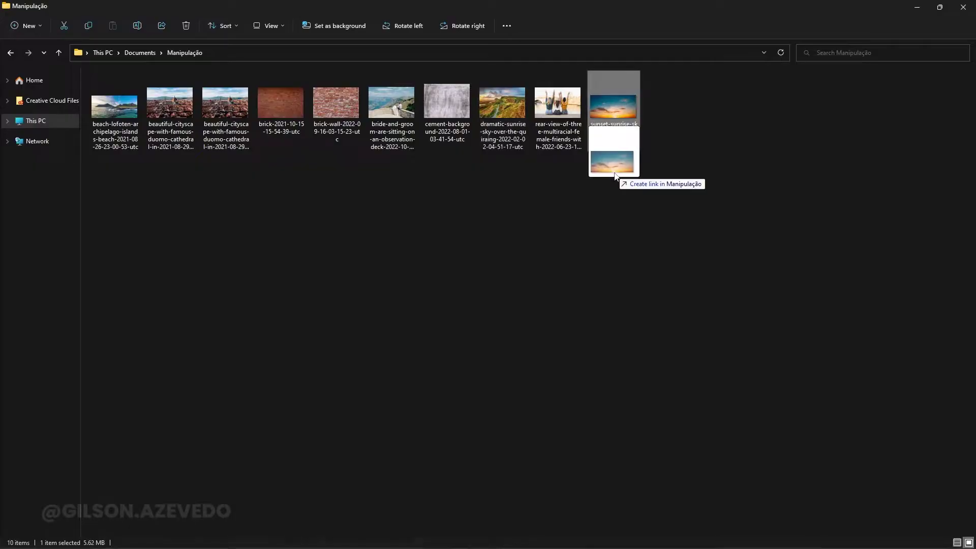
{"action": "mouse_move", "coordinate": [614, 98]}
{"action": "left_mouse_down"}
{"action": "mouse_move", "coordinate": [648, 178]}
{"action": "mouse_move", "coordinate": [626, 179]}
{"action": "left_mouse_up"}
{"action": "key", "text": "Return"}
{"action": "left_click_drag", "start_coordinate": [723, 244], "coordinate": [728, 242]}
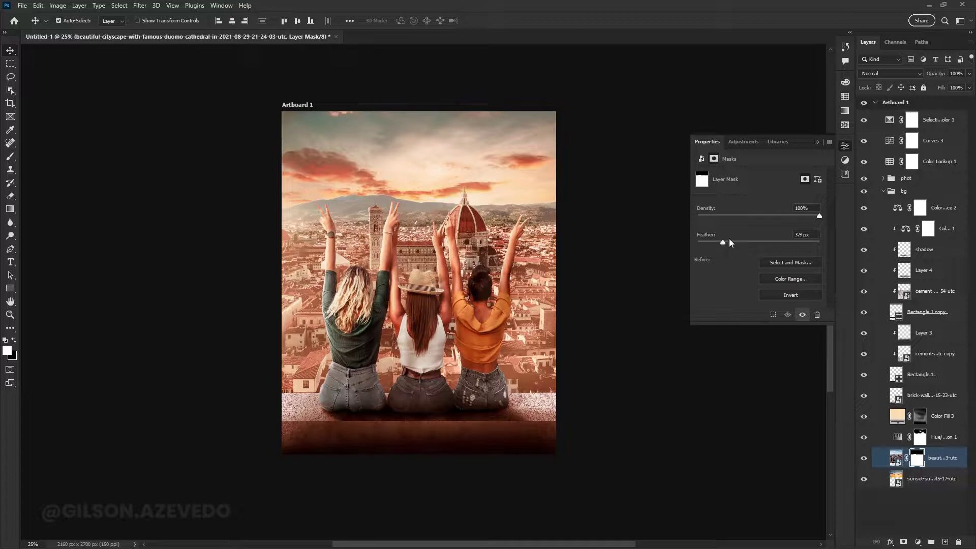
Add a clipped Solid Color fill with an inverted mask, blending in Screen mode.
{"action": "left_click", "coordinate": [918, 542]}
{"action": "left_click", "coordinate": [917, 362]}
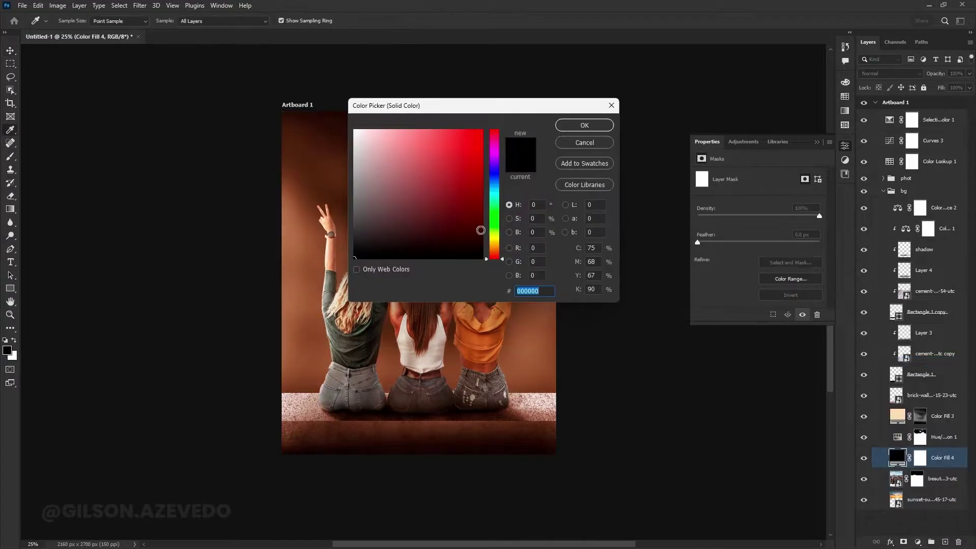
{"action": "left_click", "coordinate": [584, 124]}
{"action": "key", "text": "ctrl+alt+g"}
{"action": "key", "text": "ctrl+i"}
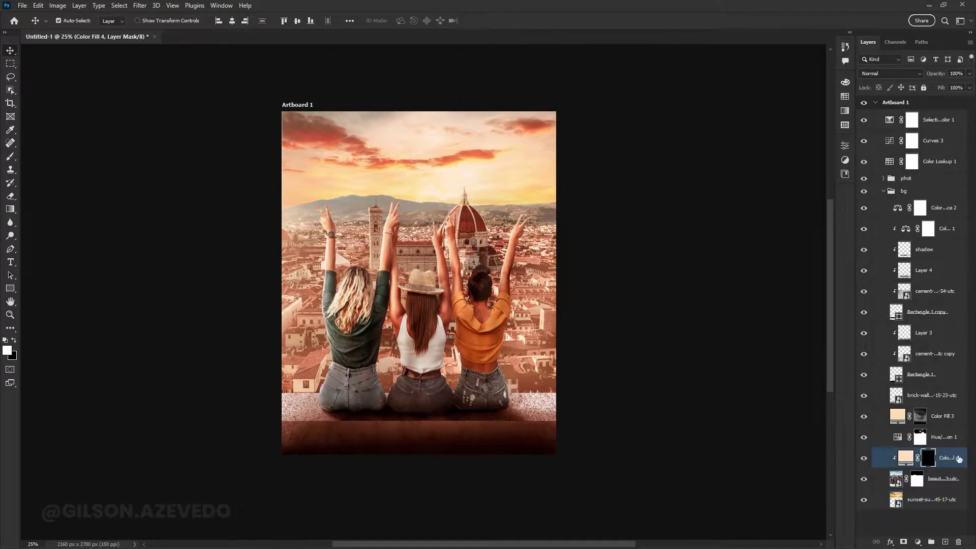
{"action": "key", "text": "shift+alt+s"}
{"action": "key", "text": "b"}
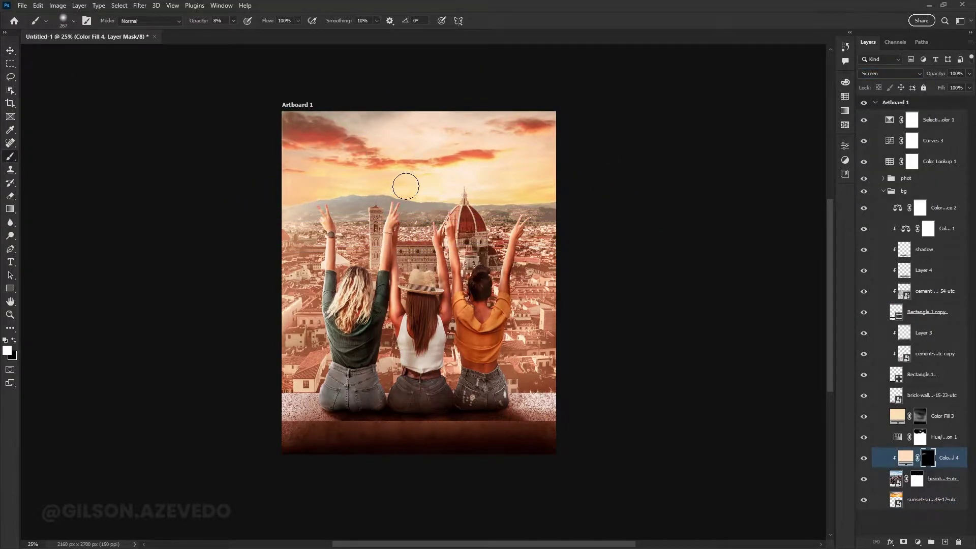
Recolour the glow fill orange with Linear Burn blending, and select the city-to-sky layers.
{"action": "double_click", "coordinate": [905, 457]}
{"action": "left_click", "coordinate": [571, 124]}
{"action": "left_click", "coordinate": [890, 73]}
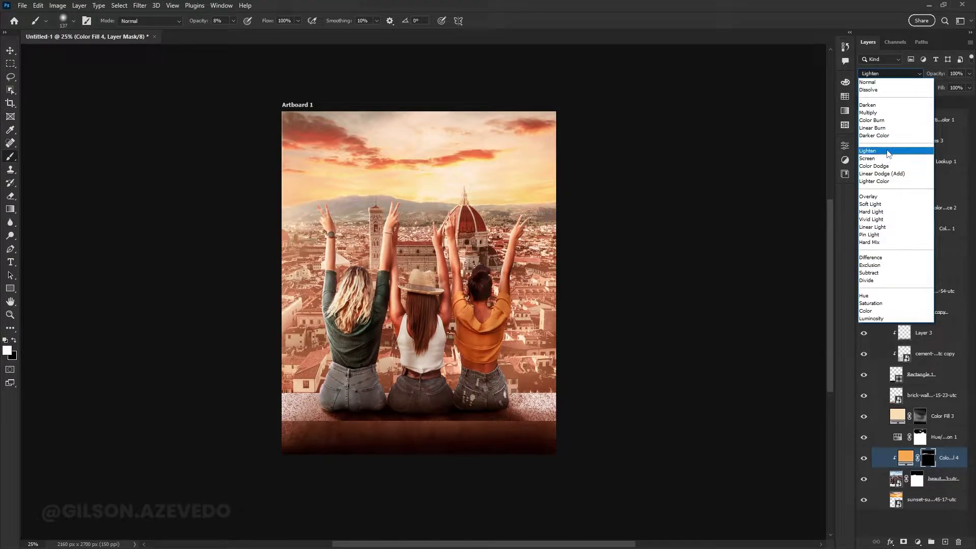
{"action": "left_click", "coordinate": [877, 128]}
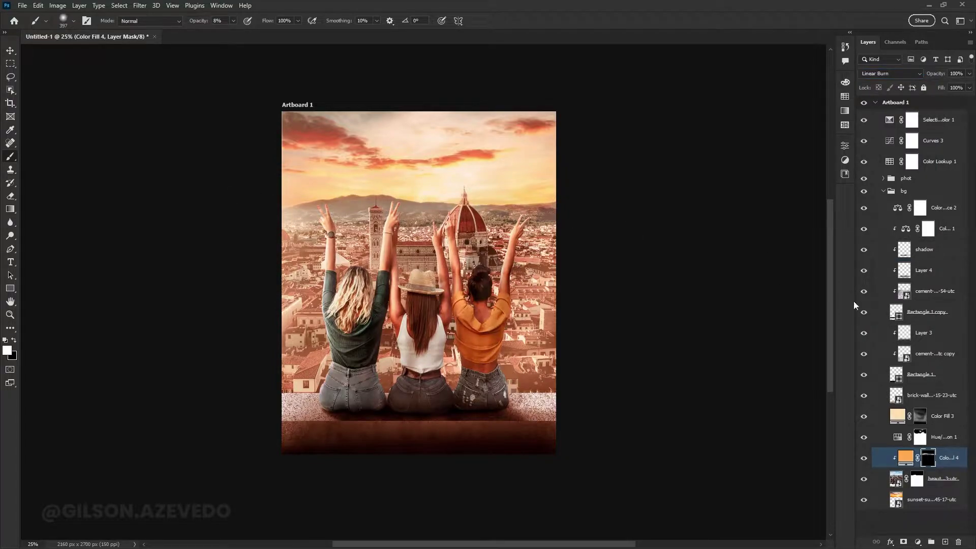
{"action": "left_click", "coordinate": [943, 416]}
{"action": "left_click", "coordinate": [936, 499], "text": "shift"}
{"action": "right_click", "coordinate": [935, 499]}
Convert the background layers to a smart object, apply a slight Gaussian Blur, and collapse bg.
{"action": "left_click", "coordinate": [896, 99]}
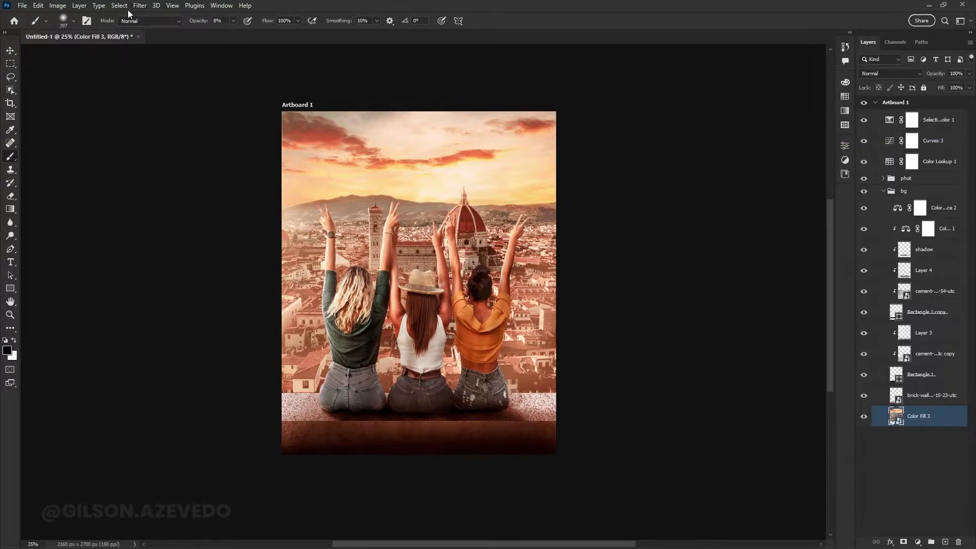
{"action": "left_click", "coordinate": [139, 5]}
{"action": "left_click", "coordinate": [296, 174]}
{"action": "key", "text": "Return"}
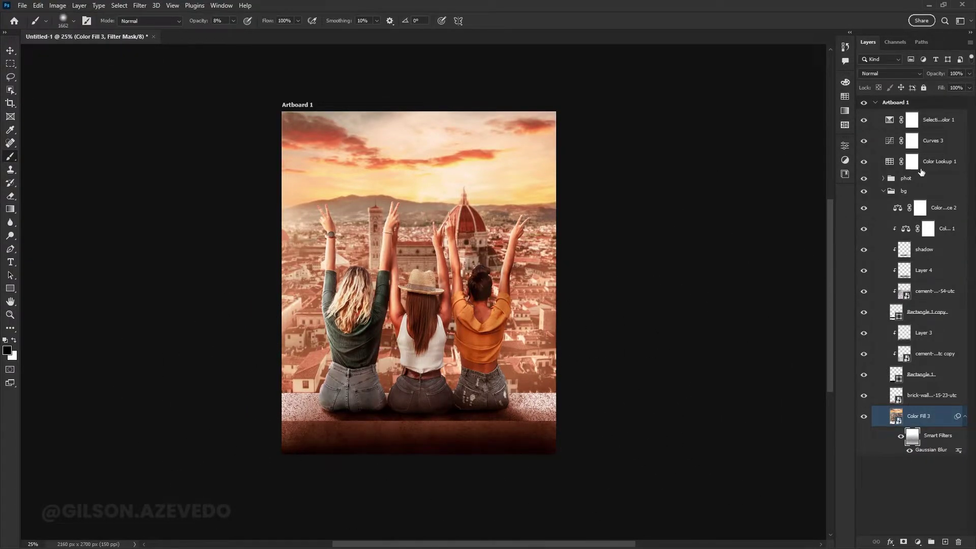
{"action": "left_click", "coordinate": [885, 192]}
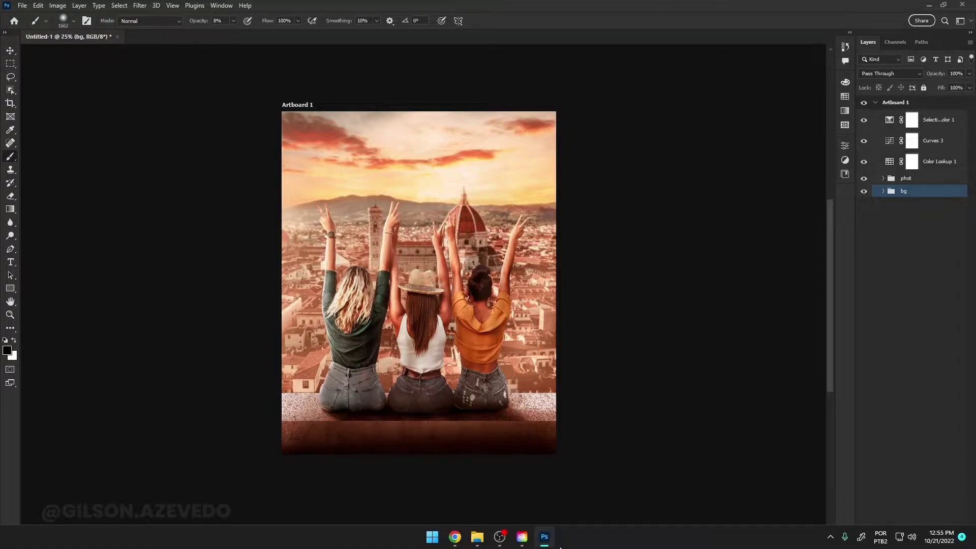
Search Envato Elements for 'nevoa' and filter the results to Add-ons.
{"action": "type", "text": "nevoa"}
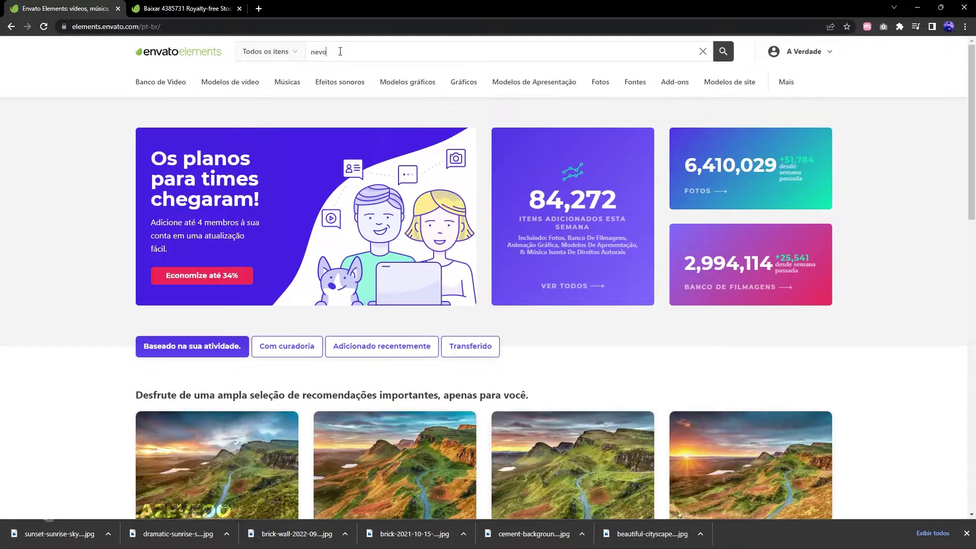
{"action": "key", "text": "Return"}
{"action": "scroll", "coordinate": [321, 184], "scroll_direction": "down", "scroll_amount": 10}
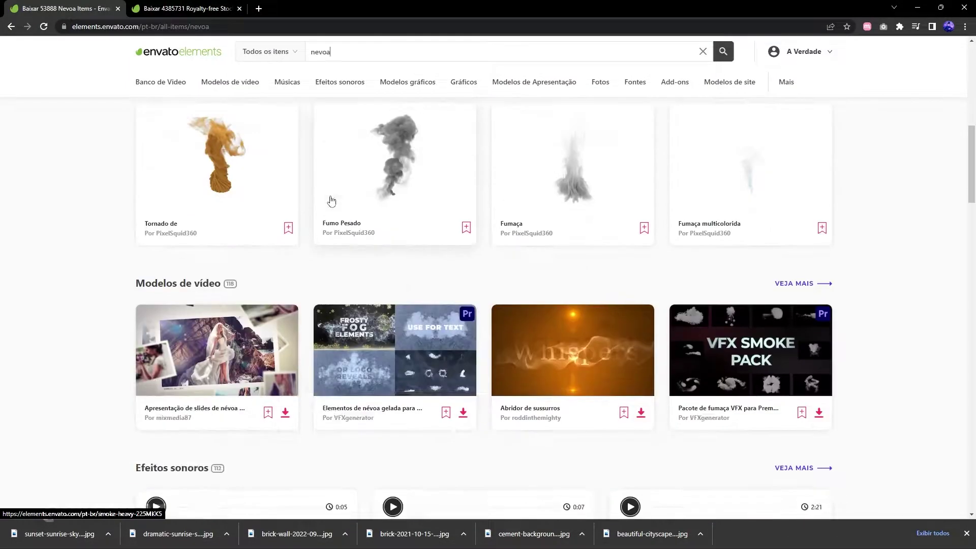
{"action": "scroll", "coordinate": [331, 200], "scroll_direction": "down", "scroll_amount": 6}
{"action": "left_click", "coordinate": [157, 251]}
{"action": "scroll", "coordinate": [499, 244], "scroll_direction": "down", "scroll_amount": 3}
{"action": "scroll", "coordinate": [508, 253], "scroll_direction": "down", "scroll_amount": 4}
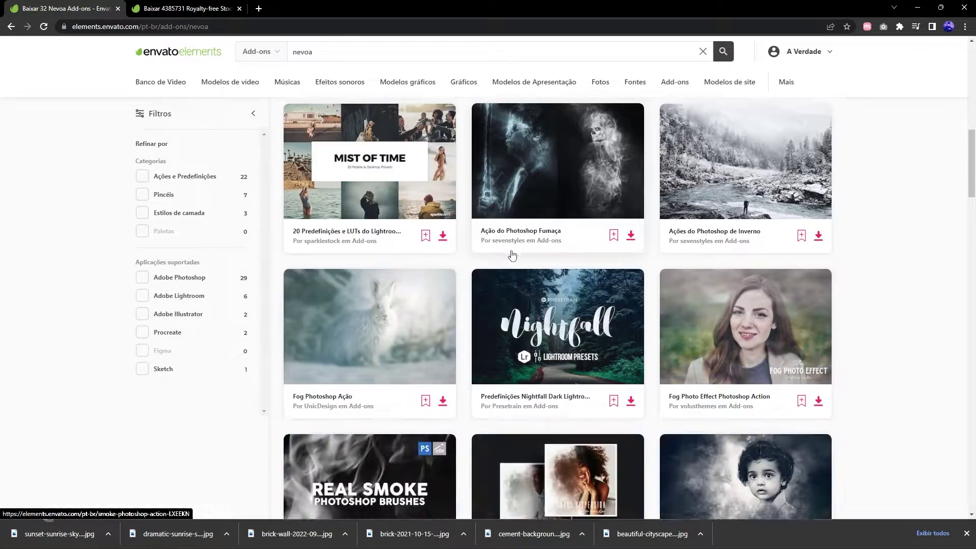
{"action": "scroll", "coordinate": [509, 253], "scroll_direction": "down", "scroll_amount": 5}
{"action": "scroll", "coordinate": [510, 254], "scroll_direction": "down", "scroll_amount": 5}
{"action": "scroll", "coordinate": [512, 255], "scroll_direction": "down", "scroll_amount": 4}
{"action": "scroll", "coordinate": [512, 252], "scroll_direction": "up", "scroll_amount": 5}
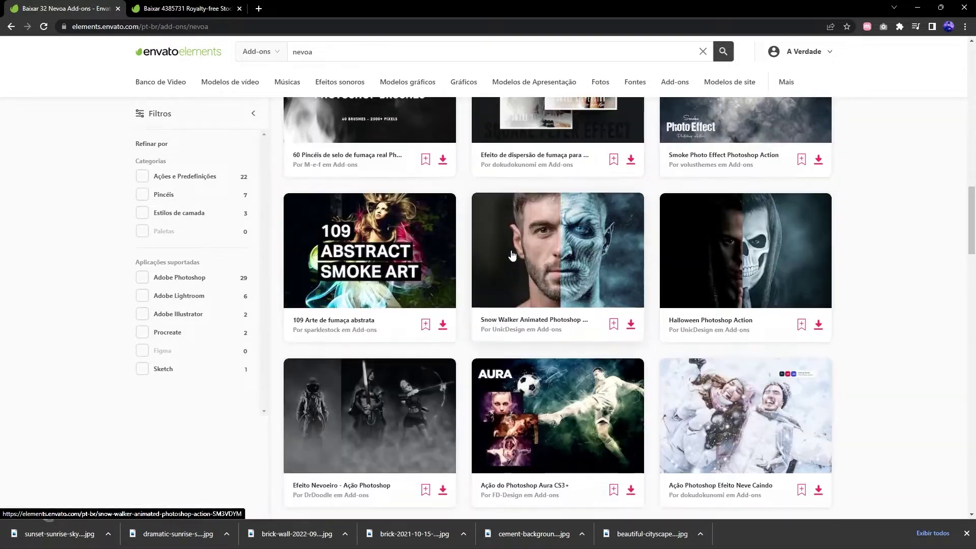
{"action": "scroll", "coordinate": [508, 255], "scroll_direction": "up", "scroll_amount": 5}
{"action": "scroll", "coordinate": [457, 295], "scroll_direction": "up", "scroll_amount": 3}
Download the fog overlay packs, including 30 Real Fog and Mist, into the Manipulação folder.
{"action": "left_click", "coordinate": [447, 300]}
{"action": "left_click", "coordinate": [505, 338]}
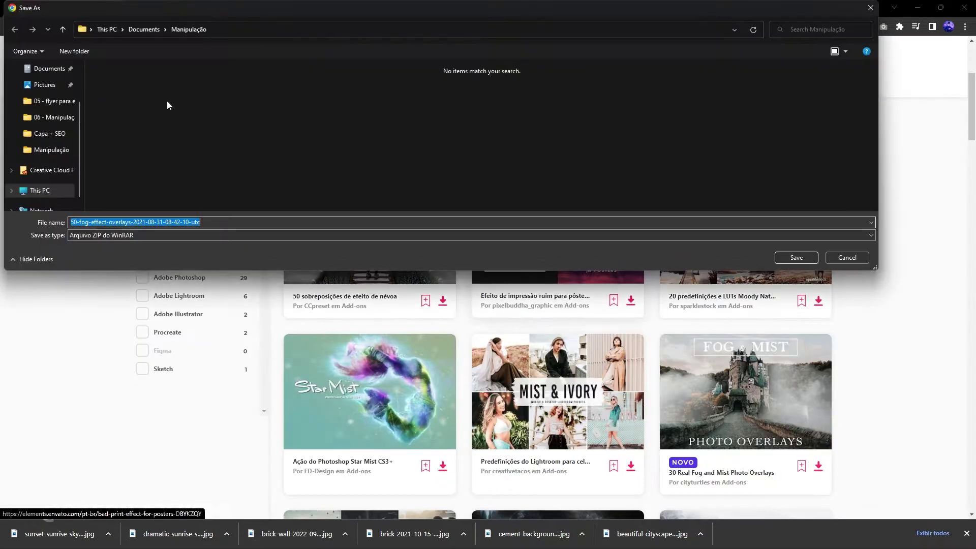
{"action": "key", "text": "Return"}
{"action": "left_click", "coordinate": [818, 466]}
{"action": "left_click", "coordinate": [489, 340]}
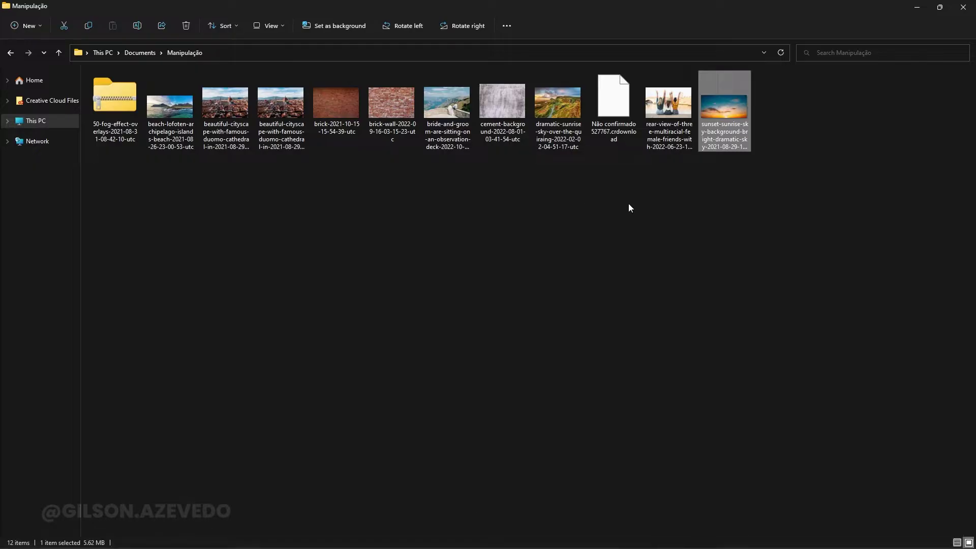
Extract the fog zip and place CT Fog Overlay 21 over the city in Screen mode.
{"action": "right_click", "coordinate": [722, 108]}
{"action": "left_click", "coordinate": [535, 322]}
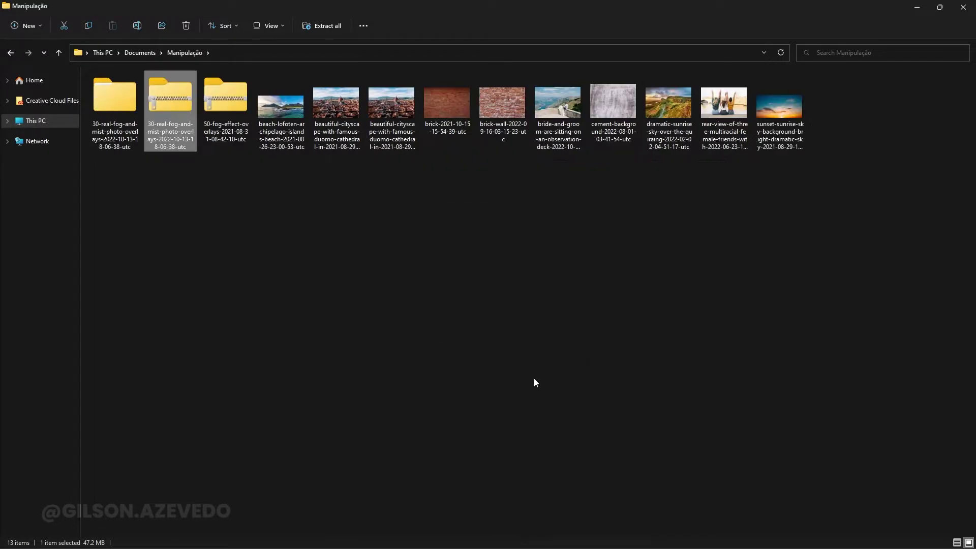
{"action": "double_click", "coordinate": [113, 110]}
{"action": "key", "text": "alt+Tab"}
{"action": "mouse_move", "coordinate": [336, 168]}
{"action": "left_mouse_down"}
{"action": "mouse_move", "coordinate": [365, 233]}
{"action": "mouse_move", "coordinate": [440, 335]}
{"action": "mouse_move", "coordinate": [410, 339]}
{"action": "mouse_move", "coordinate": [655, 218]}
{"action": "mouse_move", "coordinate": [677, 355]}
{"action": "left_mouse_up"}
{"action": "key", "text": "Tab"}
{"action": "key", "text": "shift+alt+s"}
{"action": "key", "text": "Return"}
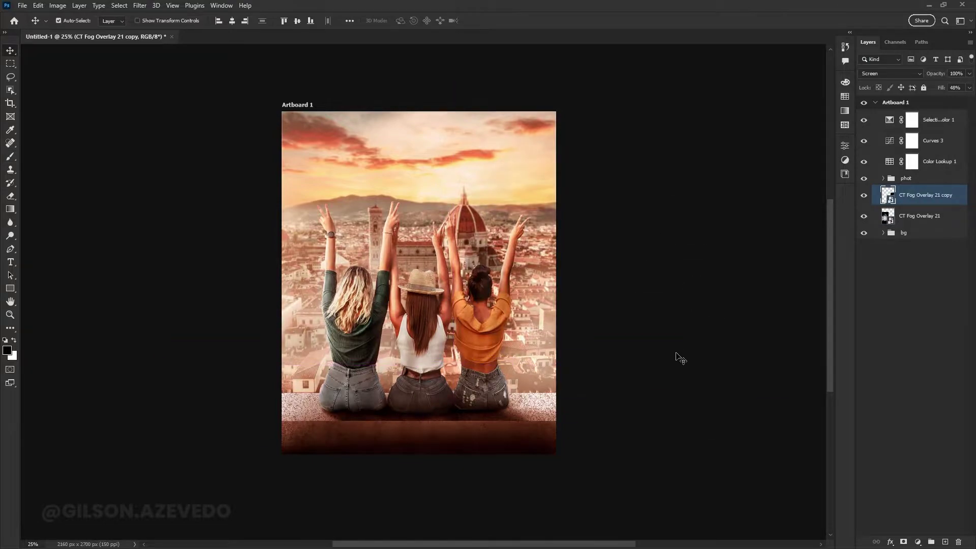
Group both fog layers and name the group 'textura'.
{"action": "left_click", "coordinate": [923, 218], "text": "shift"}
{"action": "key", "text": "ctrl+g"}
{"action": "double_click", "coordinate": [910, 191]}
{"action": "left_click", "coordinate": [679, 392]}
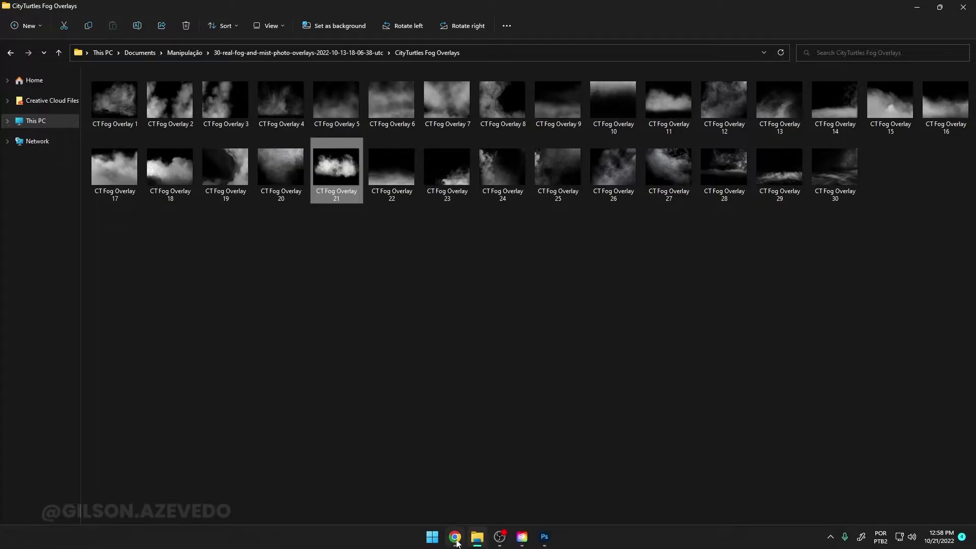
Filter flare results to Gráficos, download 'Kit de efeito solar 22' and extract it here.
{"action": "scroll", "coordinate": [370, 193], "scroll_direction": "down", "scroll_amount": 5}
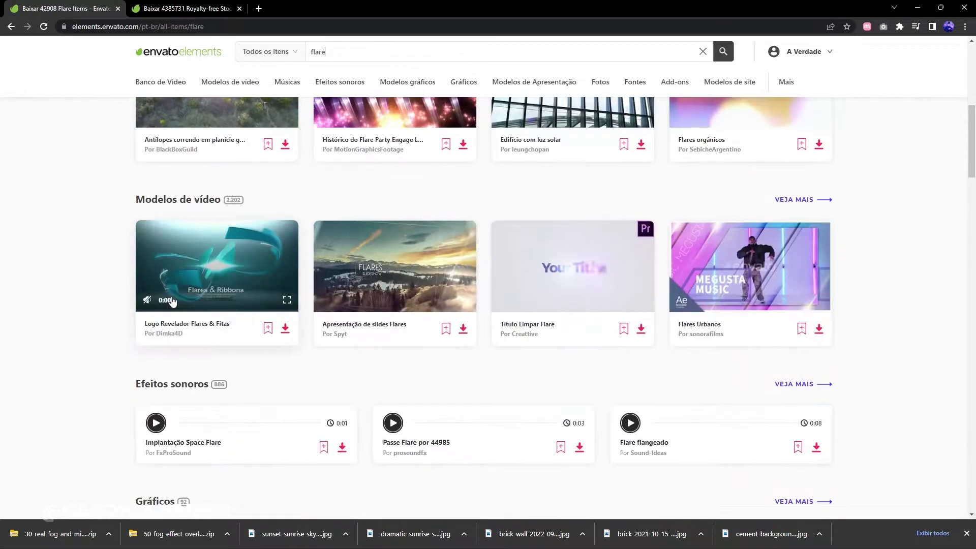
{"action": "left_click", "coordinate": [464, 82]}
{"action": "scroll", "coordinate": [463, 335], "scroll_direction": "down", "scroll_amount": 3}
{"action": "scroll", "coordinate": [463, 334], "scroll_direction": "down", "scroll_amount": 5}
{"action": "scroll", "coordinate": [463, 334], "scroll_direction": "down", "scroll_amount": 3}
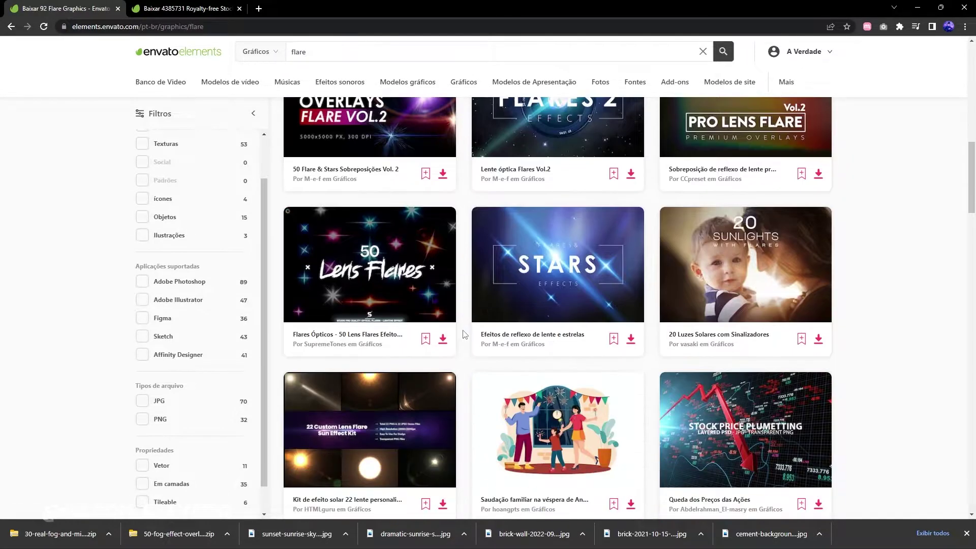
{"action": "scroll", "coordinate": [463, 334], "scroll_direction": "down", "scroll_amount": 2}
{"action": "left_click", "coordinate": [443, 403]}
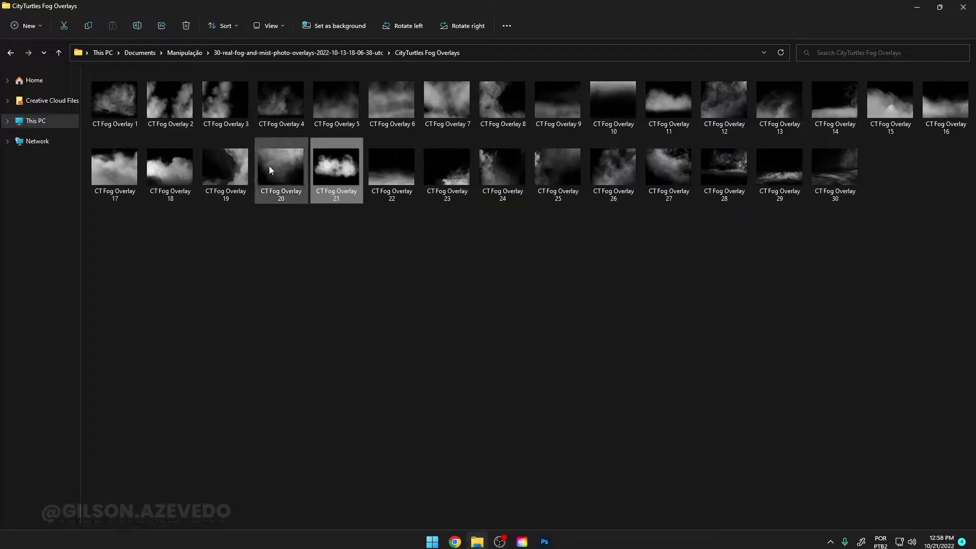
{"action": "left_click", "coordinate": [688, 322]}
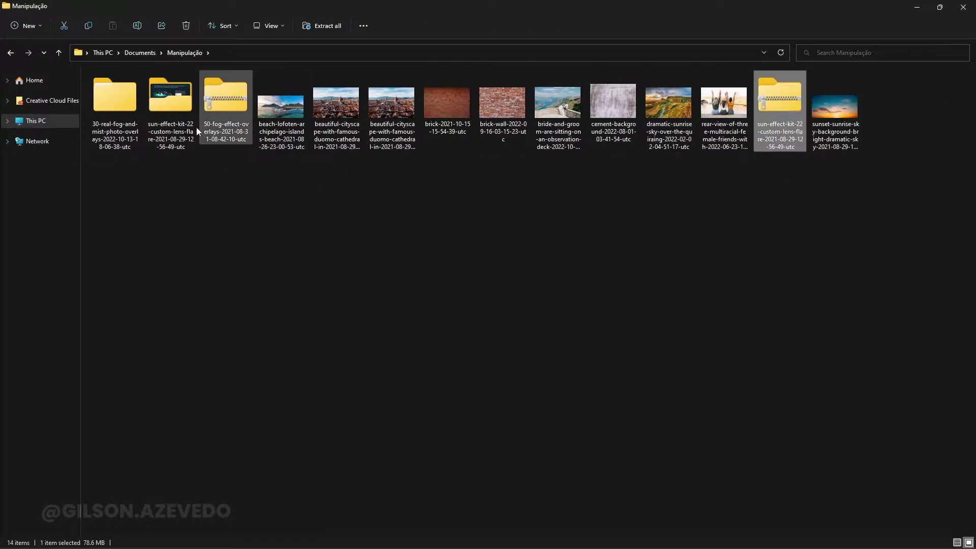
{"action": "double_click", "coordinate": [196, 127]}
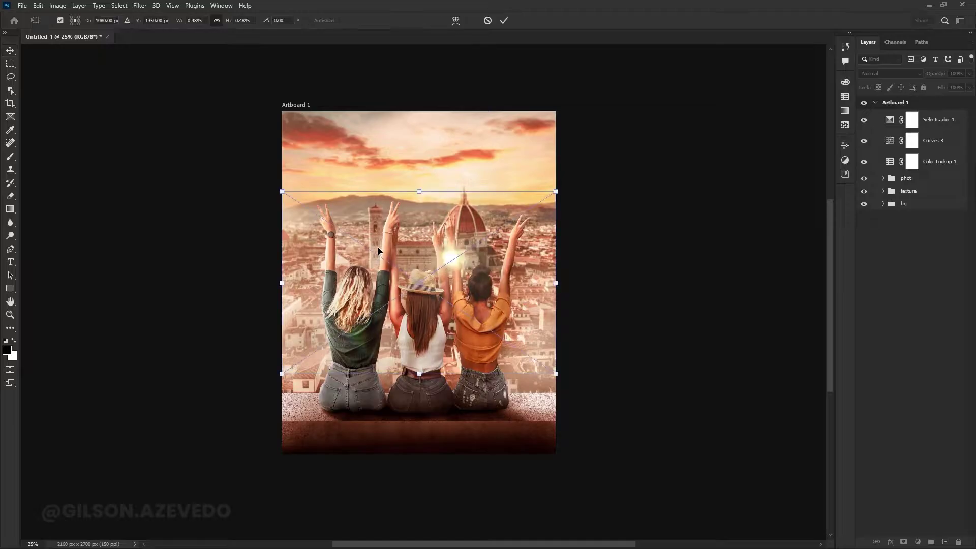
Set flare layer 08 to Screen, enlarge and reposition it, and move it below Color Lookup.
{"action": "left_click", "coordinate": [890, 73]}
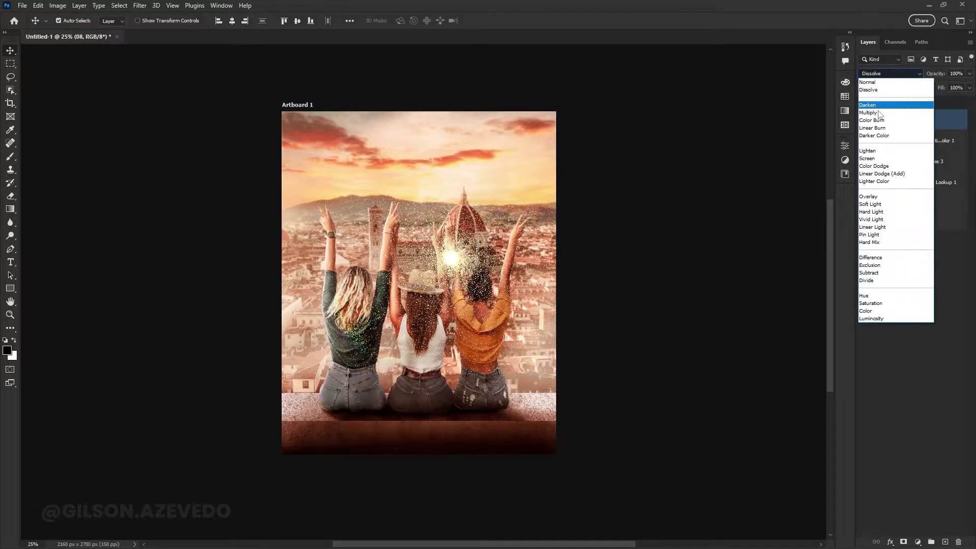
{"action": "left_click", "coordinate": [874, 167]}
{"action": "mouse_move", "coordinate": [480, 294]}
{"action": "left_mouse_down"}
{"action": "mouse_move", "coordinate": [505, 295]}
{"action": "mouse_move", "coordinate": [505, 206]}
{"action": "mouse_move", "coordinate": [544, 279]}
{"action": "left_mouse_up"}
{"action": "key", "text": "Return"}
{"action": "left_click_drag", "start_coordinate": [292, 136], "coordinate": [294, 174]}
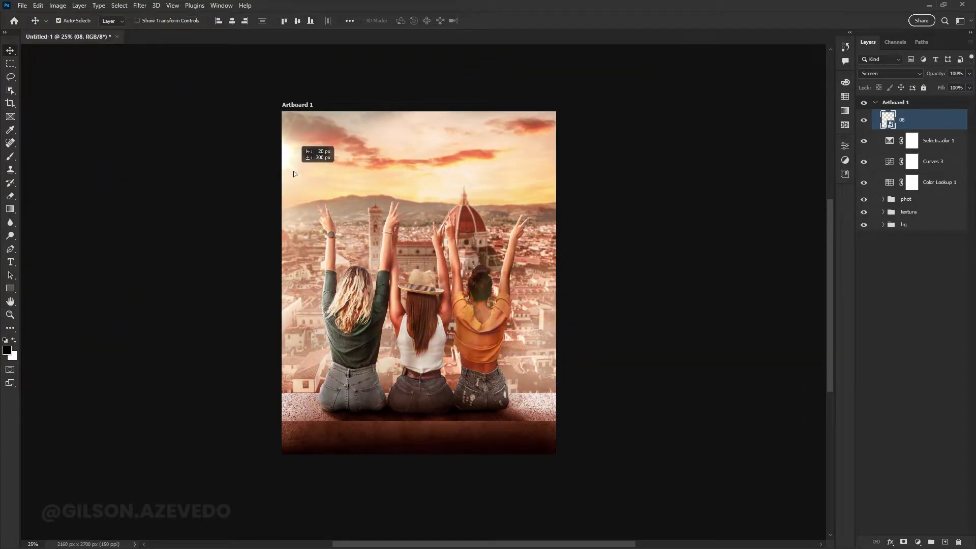
{"action": "left_click_drag", "start_coordinate": [902, 119], "coordinate": [919, 189]}
Paint a peach spot on a new layer, set it to Screen, and enlarge it over the upper-left sky.
{"action": "left_click", "coordinate": [945, 541]}
{"action": "key", "text": "b"}
{"action": "left_click", "coordinate": [7, 350]}
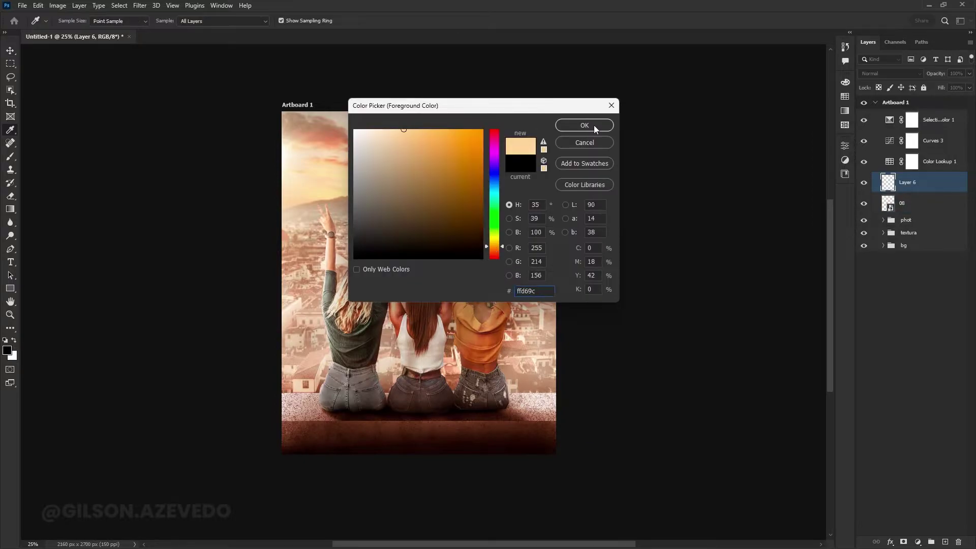
{"action": "left_click", "coordinate": [584, 124]}
{"action": "left_click", "coordinate": [464, 217]}
{"action": "left_click", "coordinate": [889, 73]}
{"action": "left_click", "coordinate": [885, 152]}
{"action": "key", "text": "ctrl+t"}
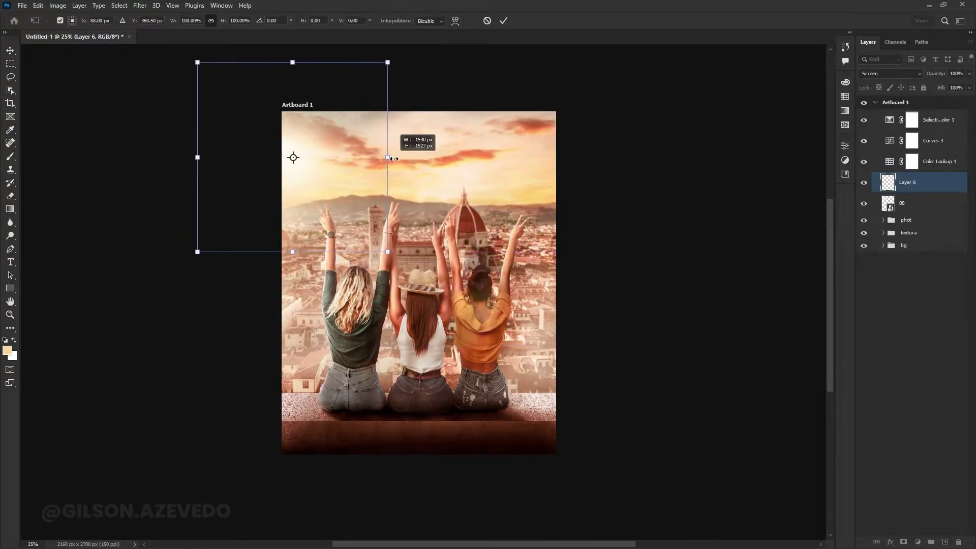
{"action": "left_click_drag", "start_coordinate": [400, 183], "coordinate": [341, 198]}
{"action": "key", "text": "Return"}
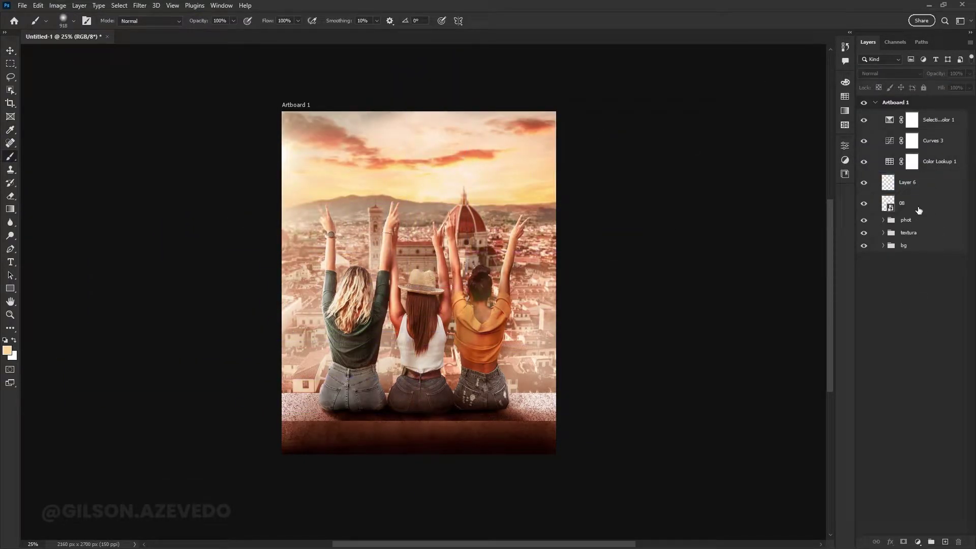
Show flare layer 08, move the phot group above Layer 6, and stamp a merged Layer 7.
{"action": "left_click", "coordinate": [926, 210]}
{"action": "left_click", "coordinate": [864, 203]}
{"action": "left_click_drag", "start_coordinate": [861, 220], "coordinate": [871, 192]}
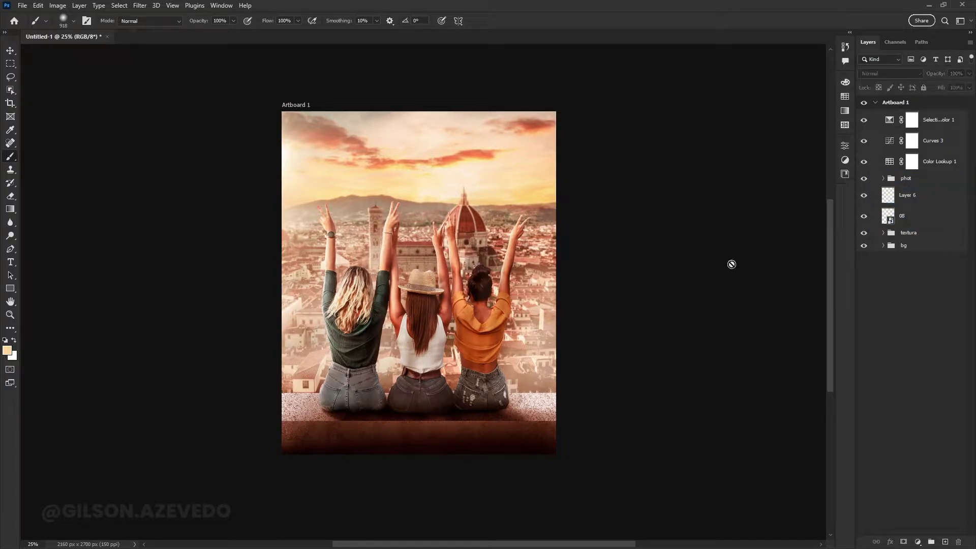
{"action": "key", "text": "ctrl+shift+alt+e"}
{"action": "right_click", "coordinate": [931, 122]}
{"action": "left_click", "coordinate": [864, 260]}
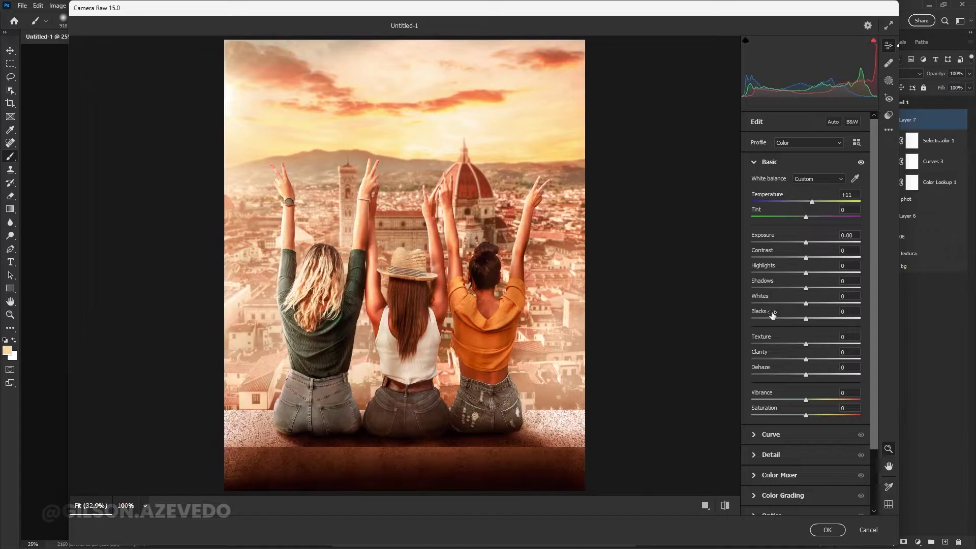
Adjust Blacks, add a grain of 1 in Effects, and apply the Camera Raw grade to Layer 7.
{"action": "scroll", "coordinate": [807, 277], "scroll_direction": "down", "scroll_amount": 3}
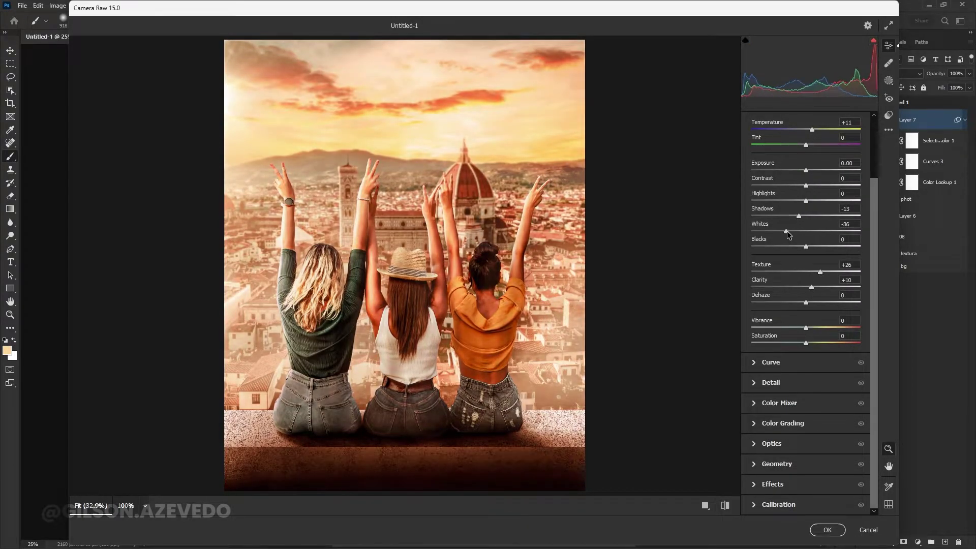
{"action": "left_click_drag", "start_coordinate": [806, 246], "coordinate": [838, 246]}
{"action": "left_click", "coordinate": [773, 484]}
{"action": "left_click", "coordinate": [755, 329]}
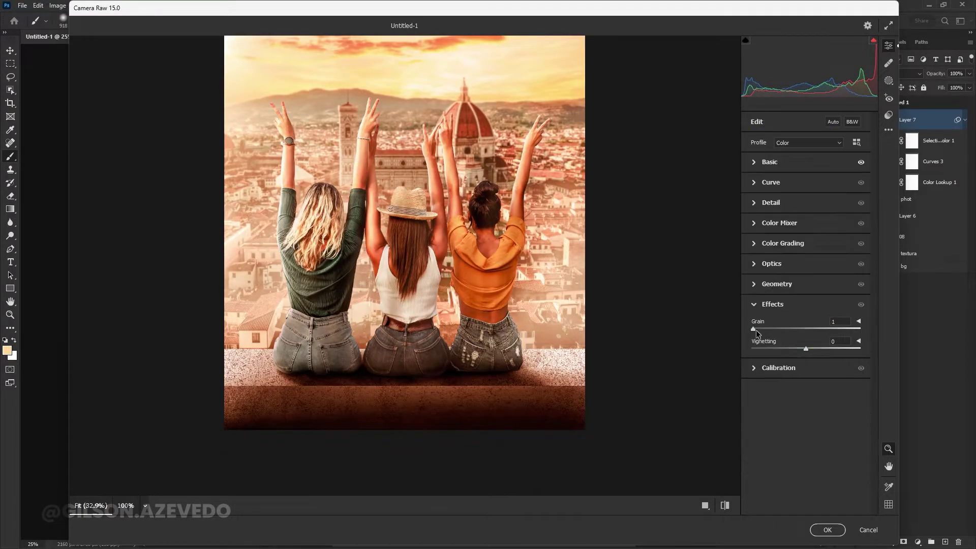
{"action": "left_click", "coordinate": [758, 304]}
{"action": "left_click", "coordinate": [868, 25]}
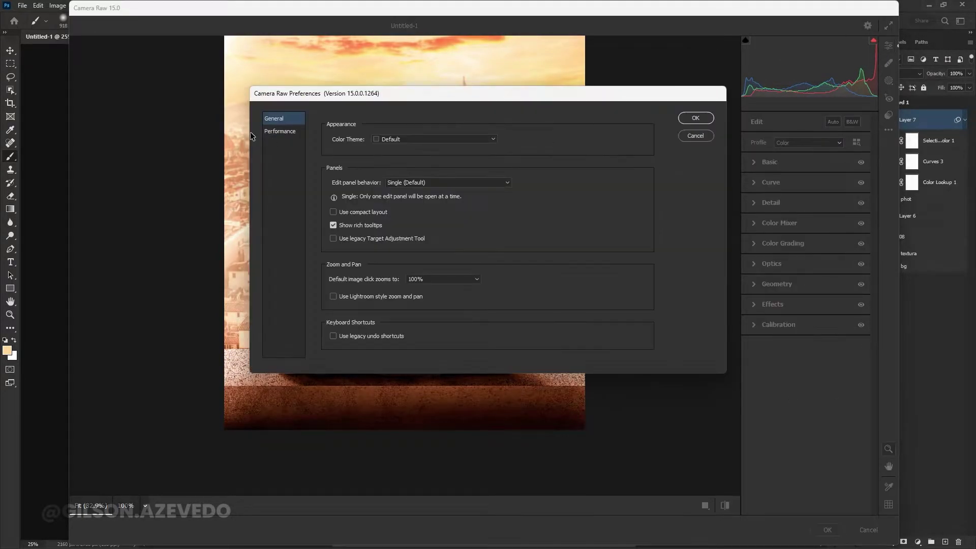
{"action": "key", "text": "Escape"}
{"action": "key", "text": "Return"}
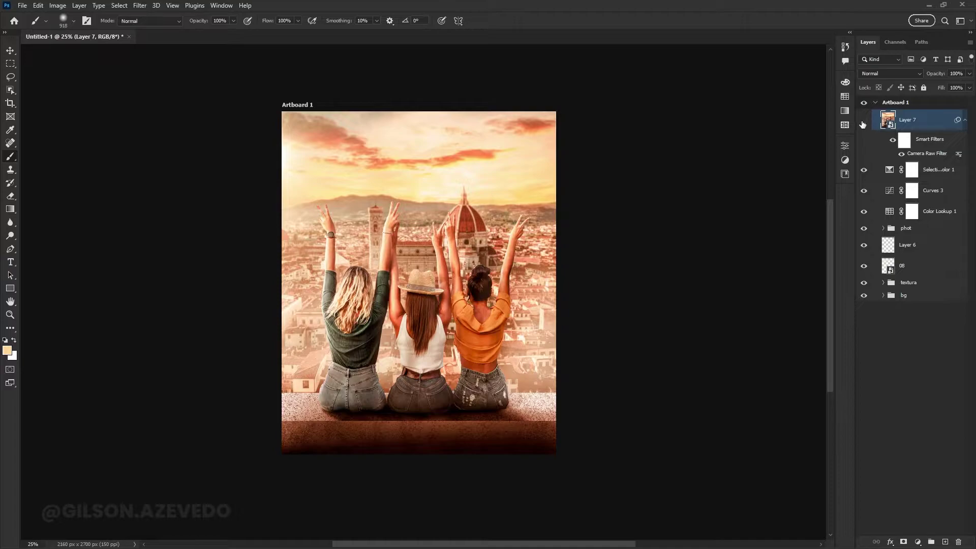
Hide the old shadow in the bg group and brush a soft shadow on a new clipped layer.
{"action": "left_click", "coordinate": [904, 295]}
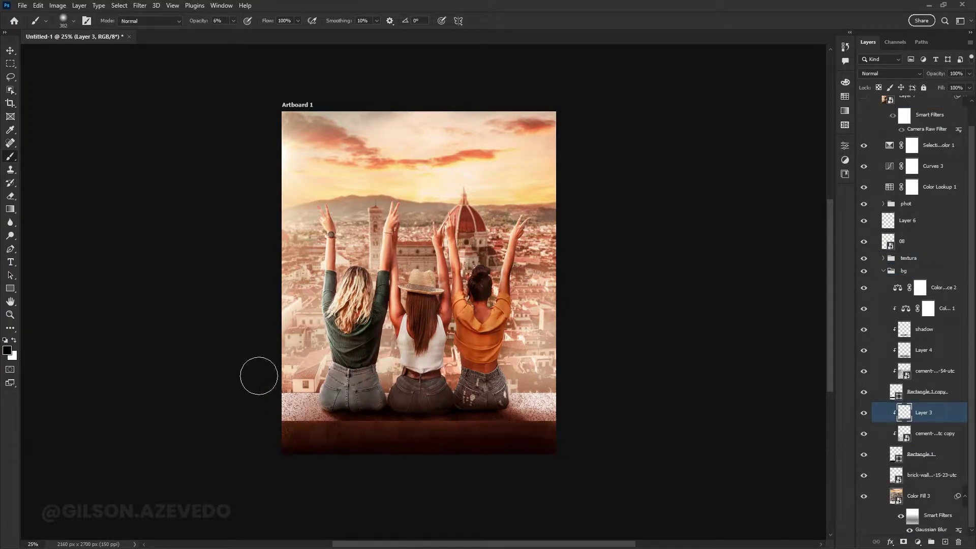
{"action": "left_click", "coordinate": [866, 331]}
{"action": "key", "text": "ctrl+shift+alt+n"}
{"action": "key", "text": "ctrl+plus"}
{"action": "key", "text": "l"}
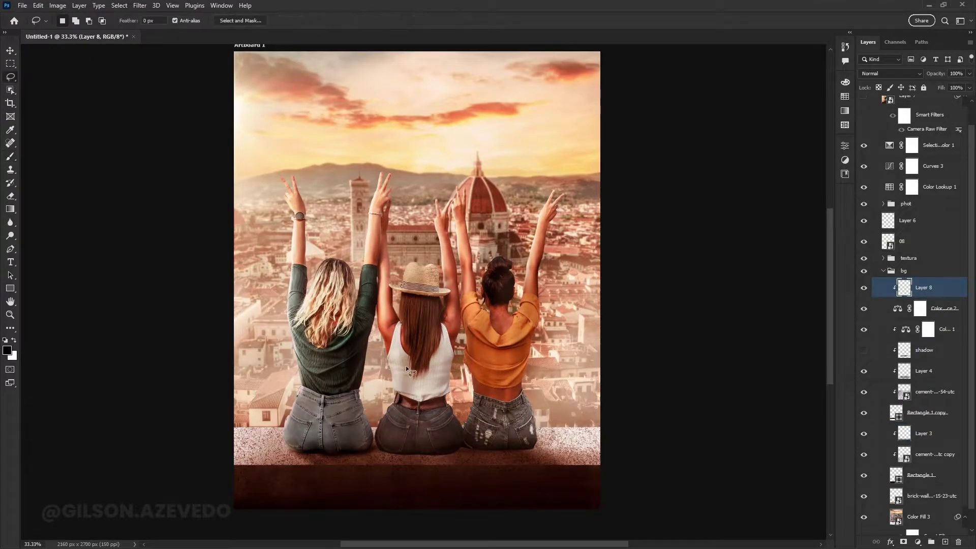
{"action": "key", "text": "b"}
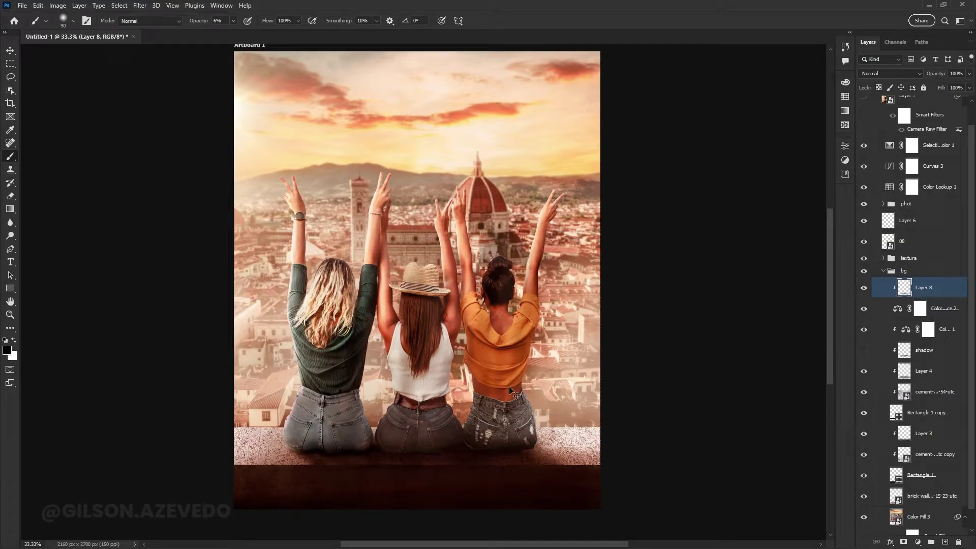
{"action": "key", "text": "ctrl+plus"}
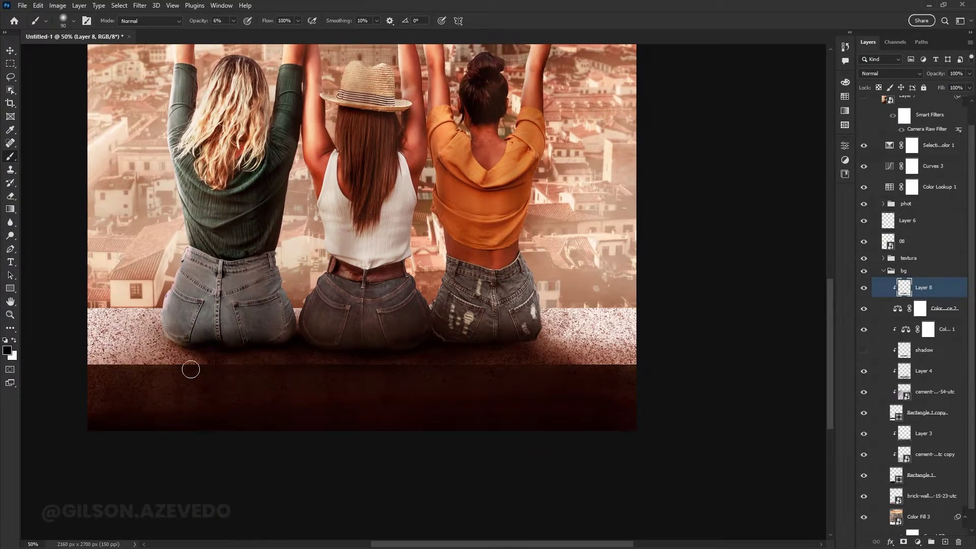
{"action": "right_click", "coordinate": [176, 366]}
{"action": "key", "text": "Escape"}
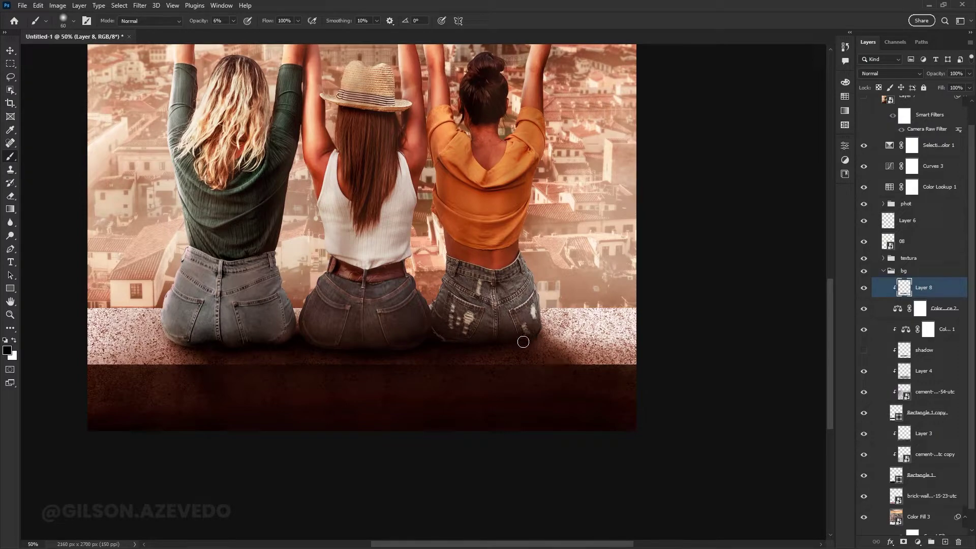
Touch up the women's jeans on Layer 5 in the phot group with eraser and brush.
{"action": "left_click", "coordinate": [284, 346], "text": "ctrl"}
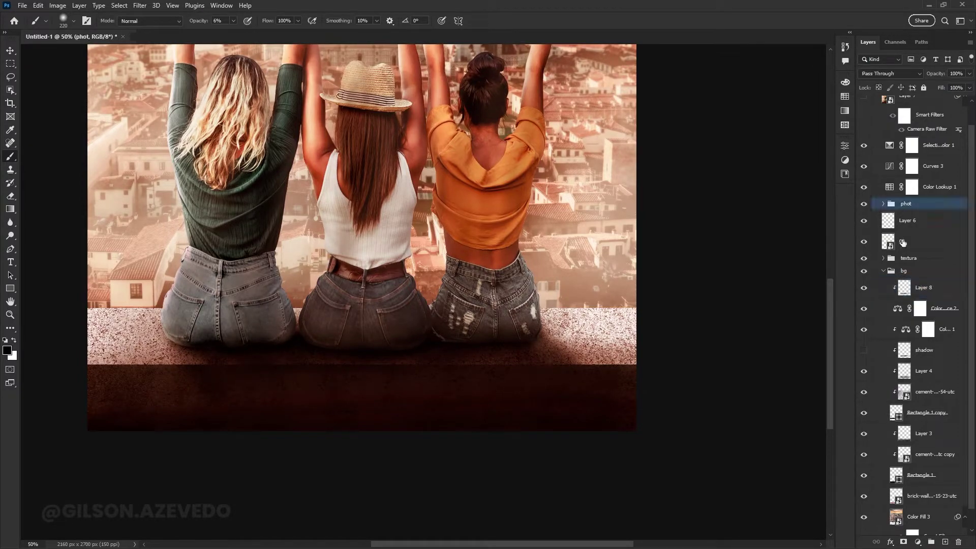
{"action": "right_click", "coordinate": [284, 346], "text": "alt"}
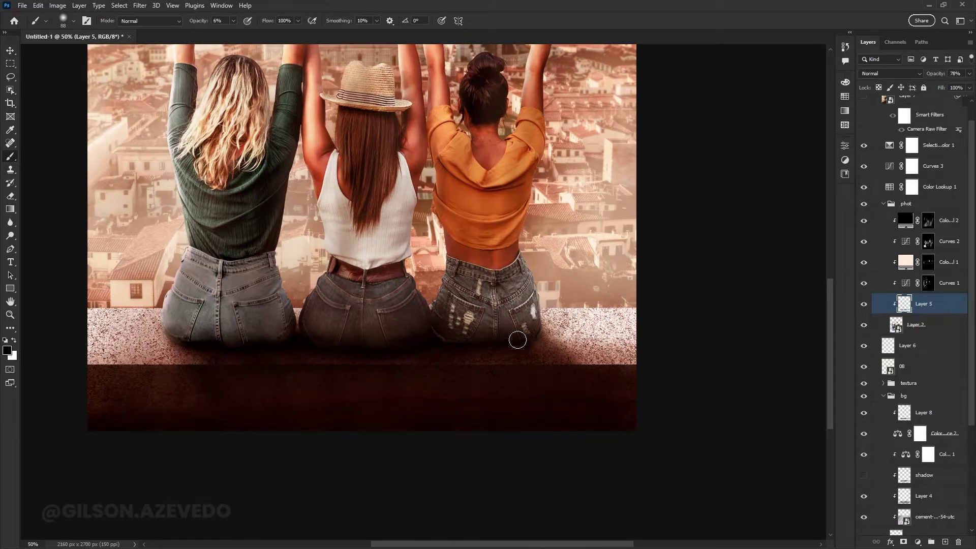
{"action": "key", "text": "ctrl+minus"}
{"action": "key", "text": "e"}
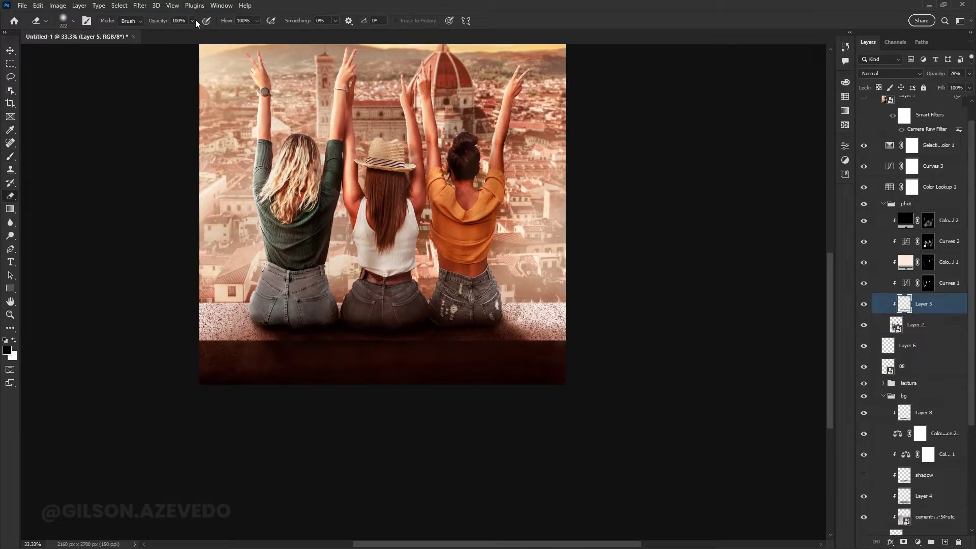
{"action": "scroll", "coordinate": [254, 316], "scroll_direction": "up", "scroll_amount": 2}
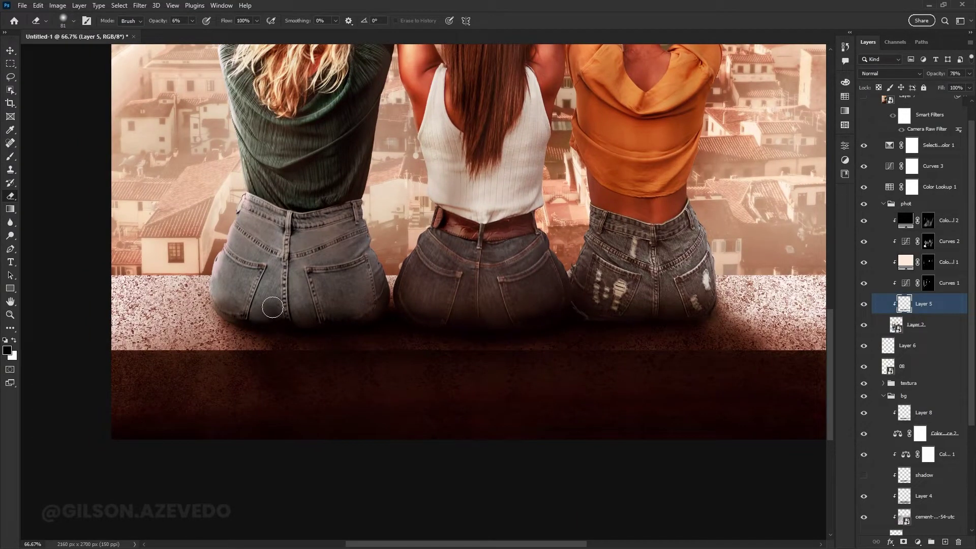
{"action": "key", "text": "b"}
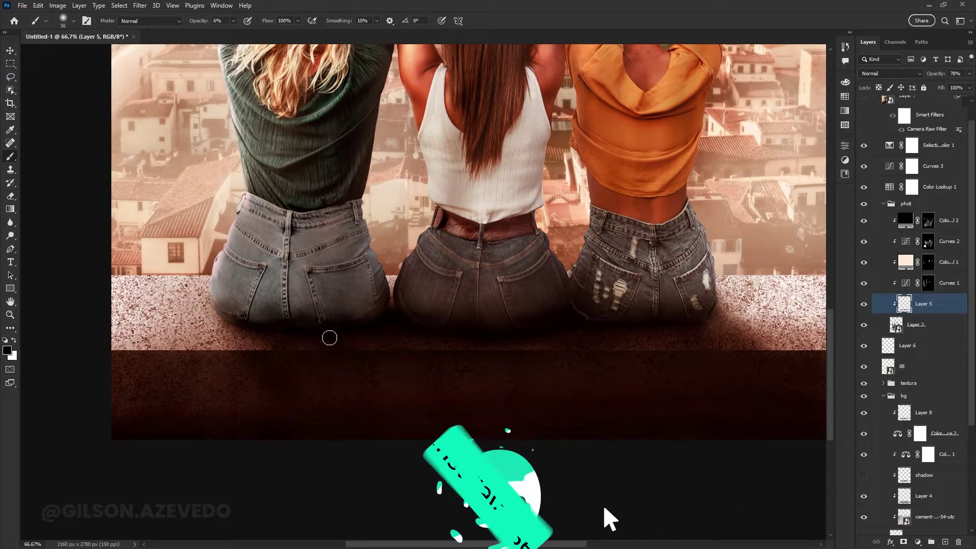
{"action": "scroll", "coordinate": [701, 263], "scroll_direction": "down", "scroll_amount": 3}
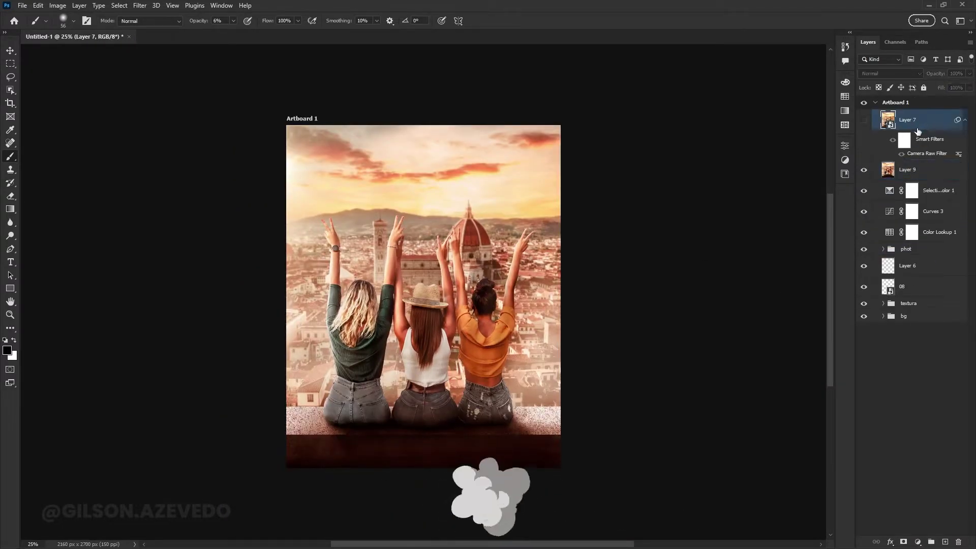
Convert the merged layer to a Smart Object and add Selective Color reducing cyan in Yellows.
{"action": "right_click", "coordinate": [918, 132]}
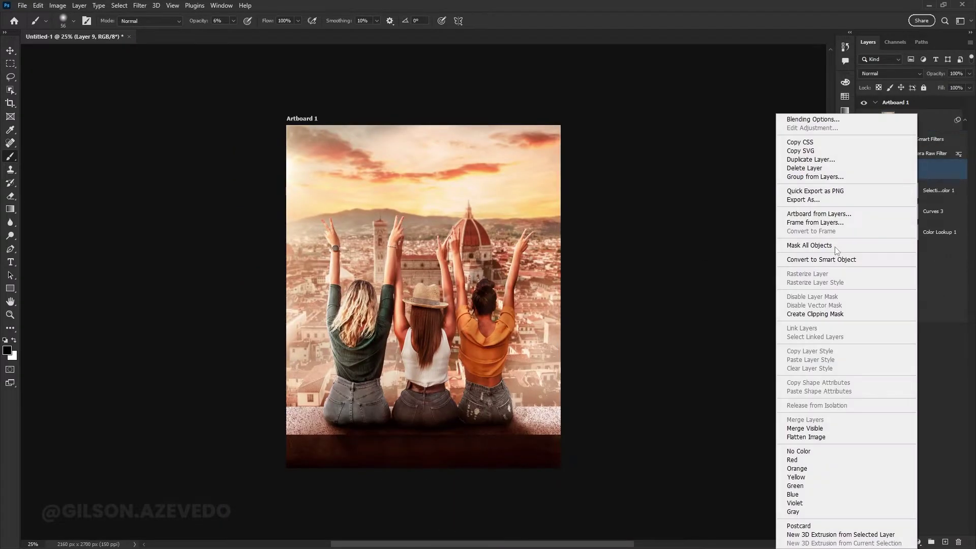
{"action": "left_click", "coordinate": [809, 246]}
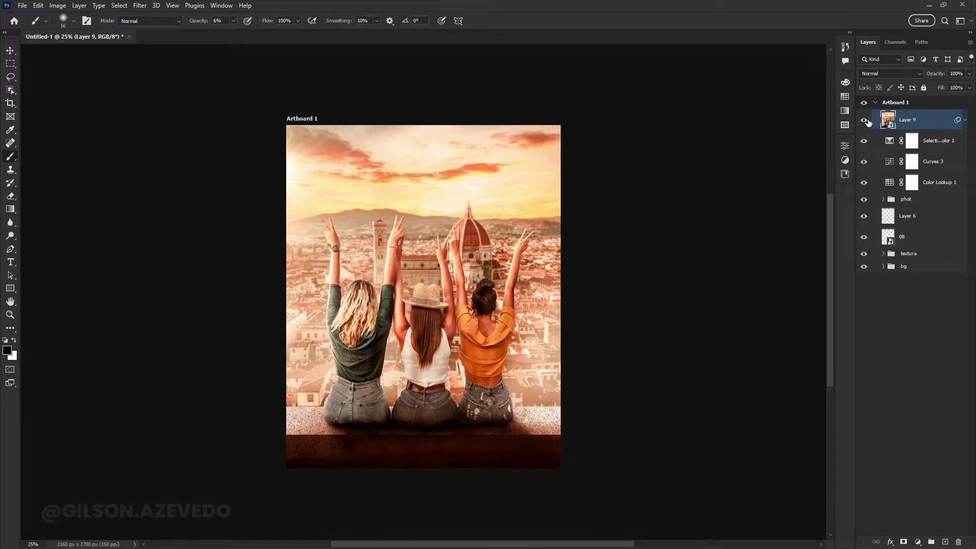
{"action": "left_click", "coordinate": [918, 542]}
{"action": "left_click", "coordinate": [910, 528]}
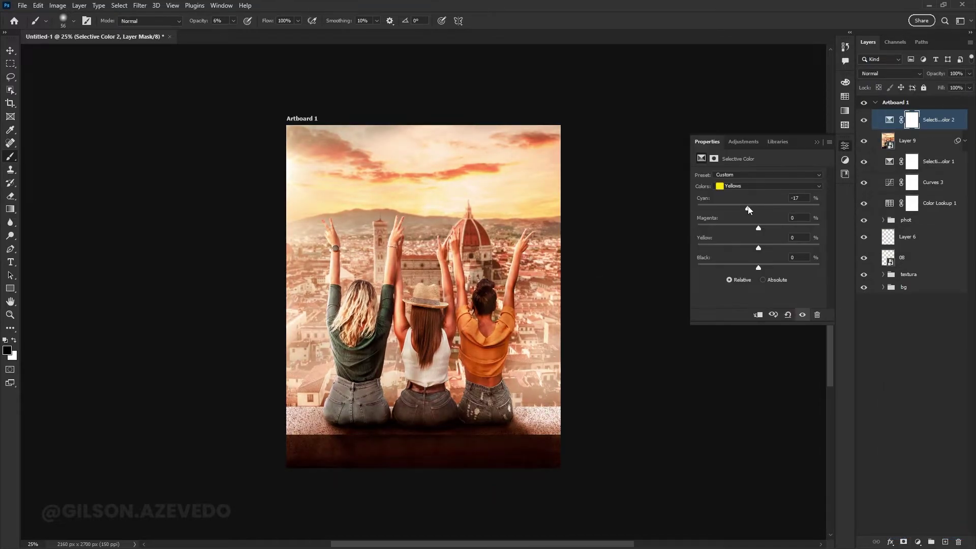
{"action": "left_click", "coordinate": [768, 186]}
{"action": "left_click", "coordinate": [737, 191]}
Stamp all visible layers into Layer 10 and zoom out to the whole artboard.
{"action": "key", "text": "ctrl+shift+alt+e"}
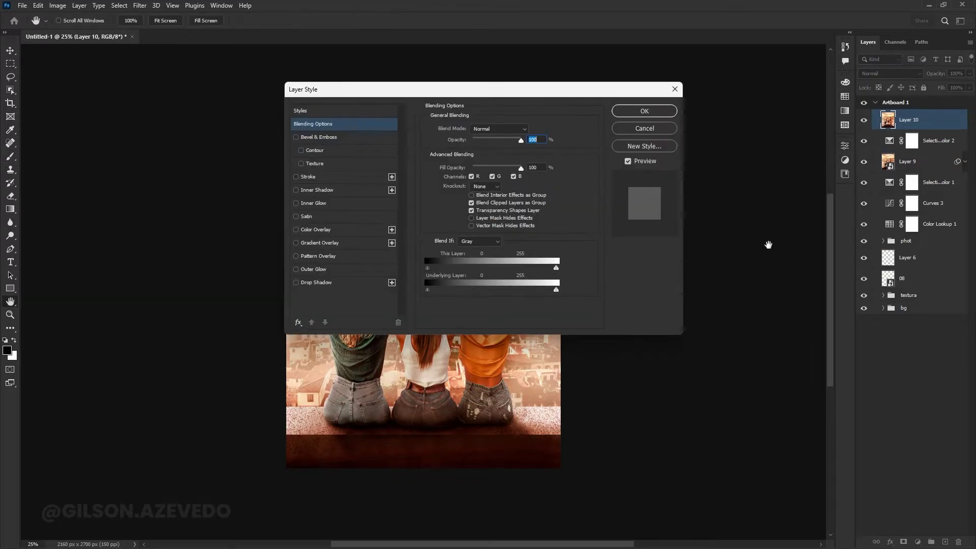
{"action": "key", "text": "Return"}
{"action": "key", "text": "v"}
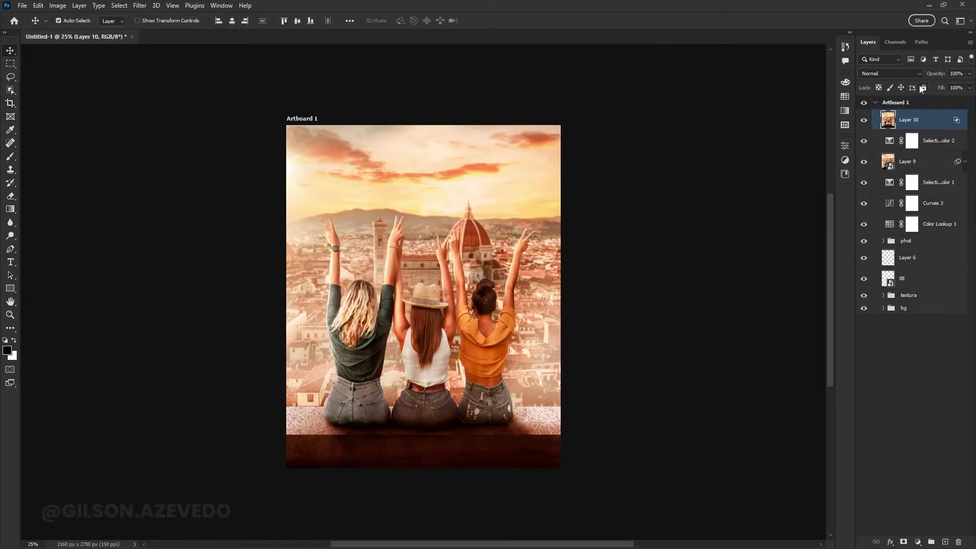
{"action": "key", "text": "ctrl+0"}
{"action": "key", "text": "ctrl+minus"}
{"action": "key", "text": "ctrl+minus"}
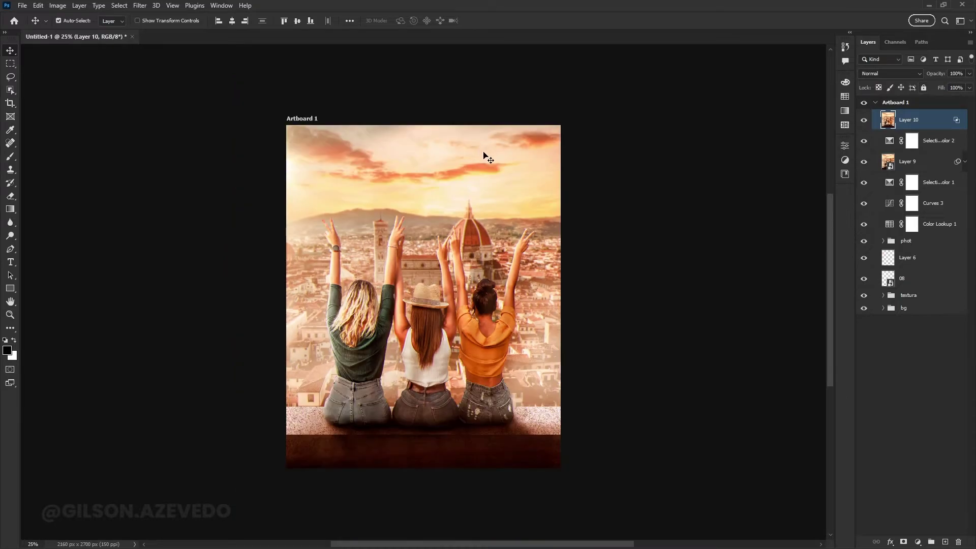
Export the image with Save for Web as a 1080×1350 PNG-24 into the resultado folder.
{"action": "key", "text": "ctrl+shift+alt+s"}
{"action": "type", "text": "1080"}
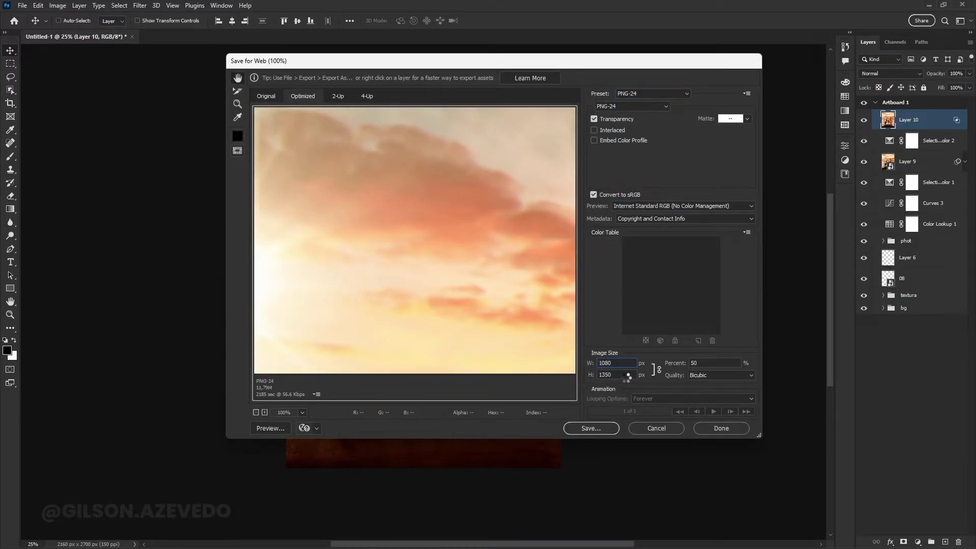
{"action": "left_click", "coordinate": [591, 428]}
{"action": "left_click", "coordinate": [255, 150]}
{"action": "double_click", "coordinate": [305, 135]}
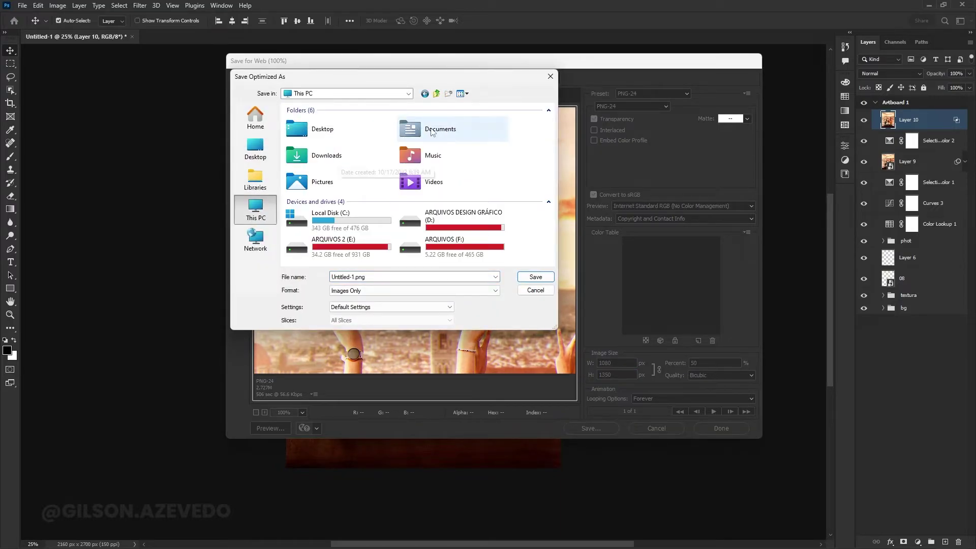
{"action": "double_click", "coordinate": [432, 132]}
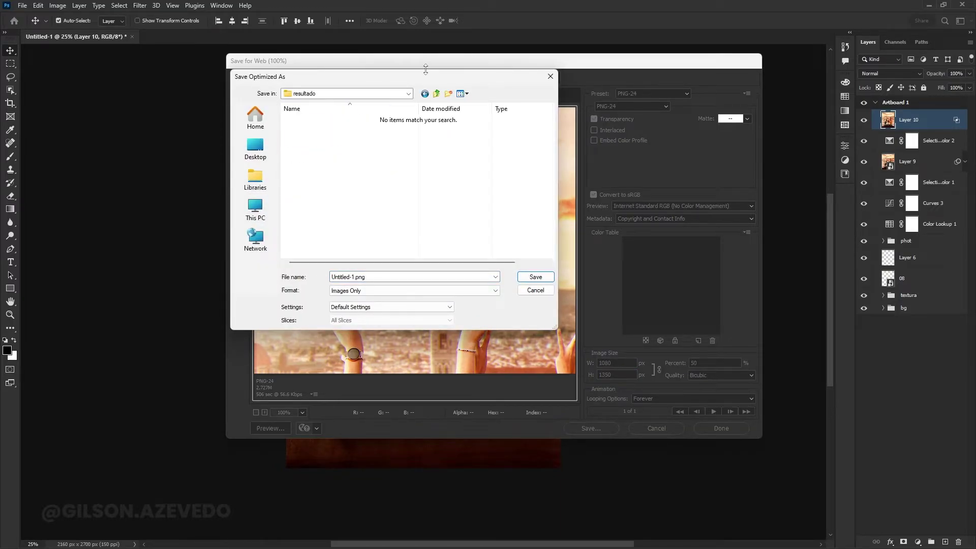
{"action": "left_click", "coordinate": [535, 277]}
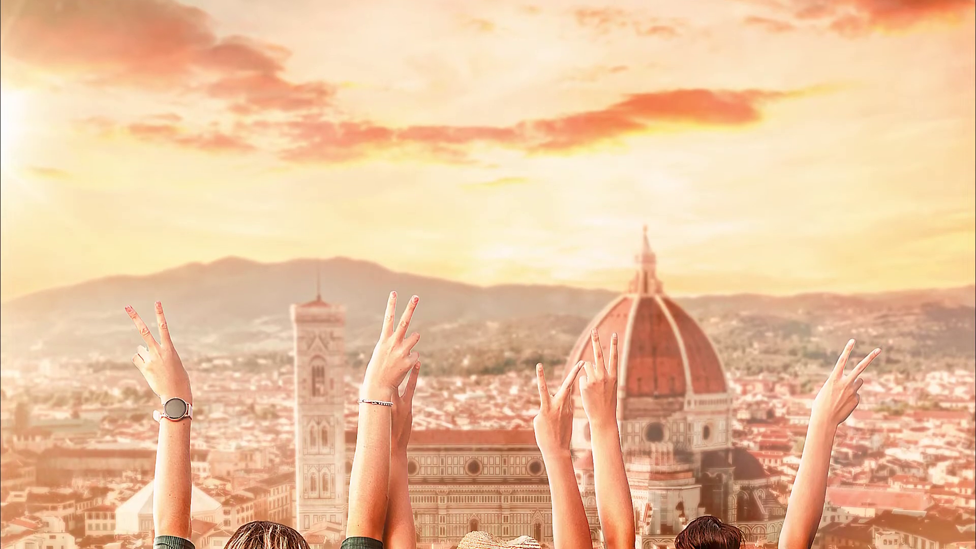